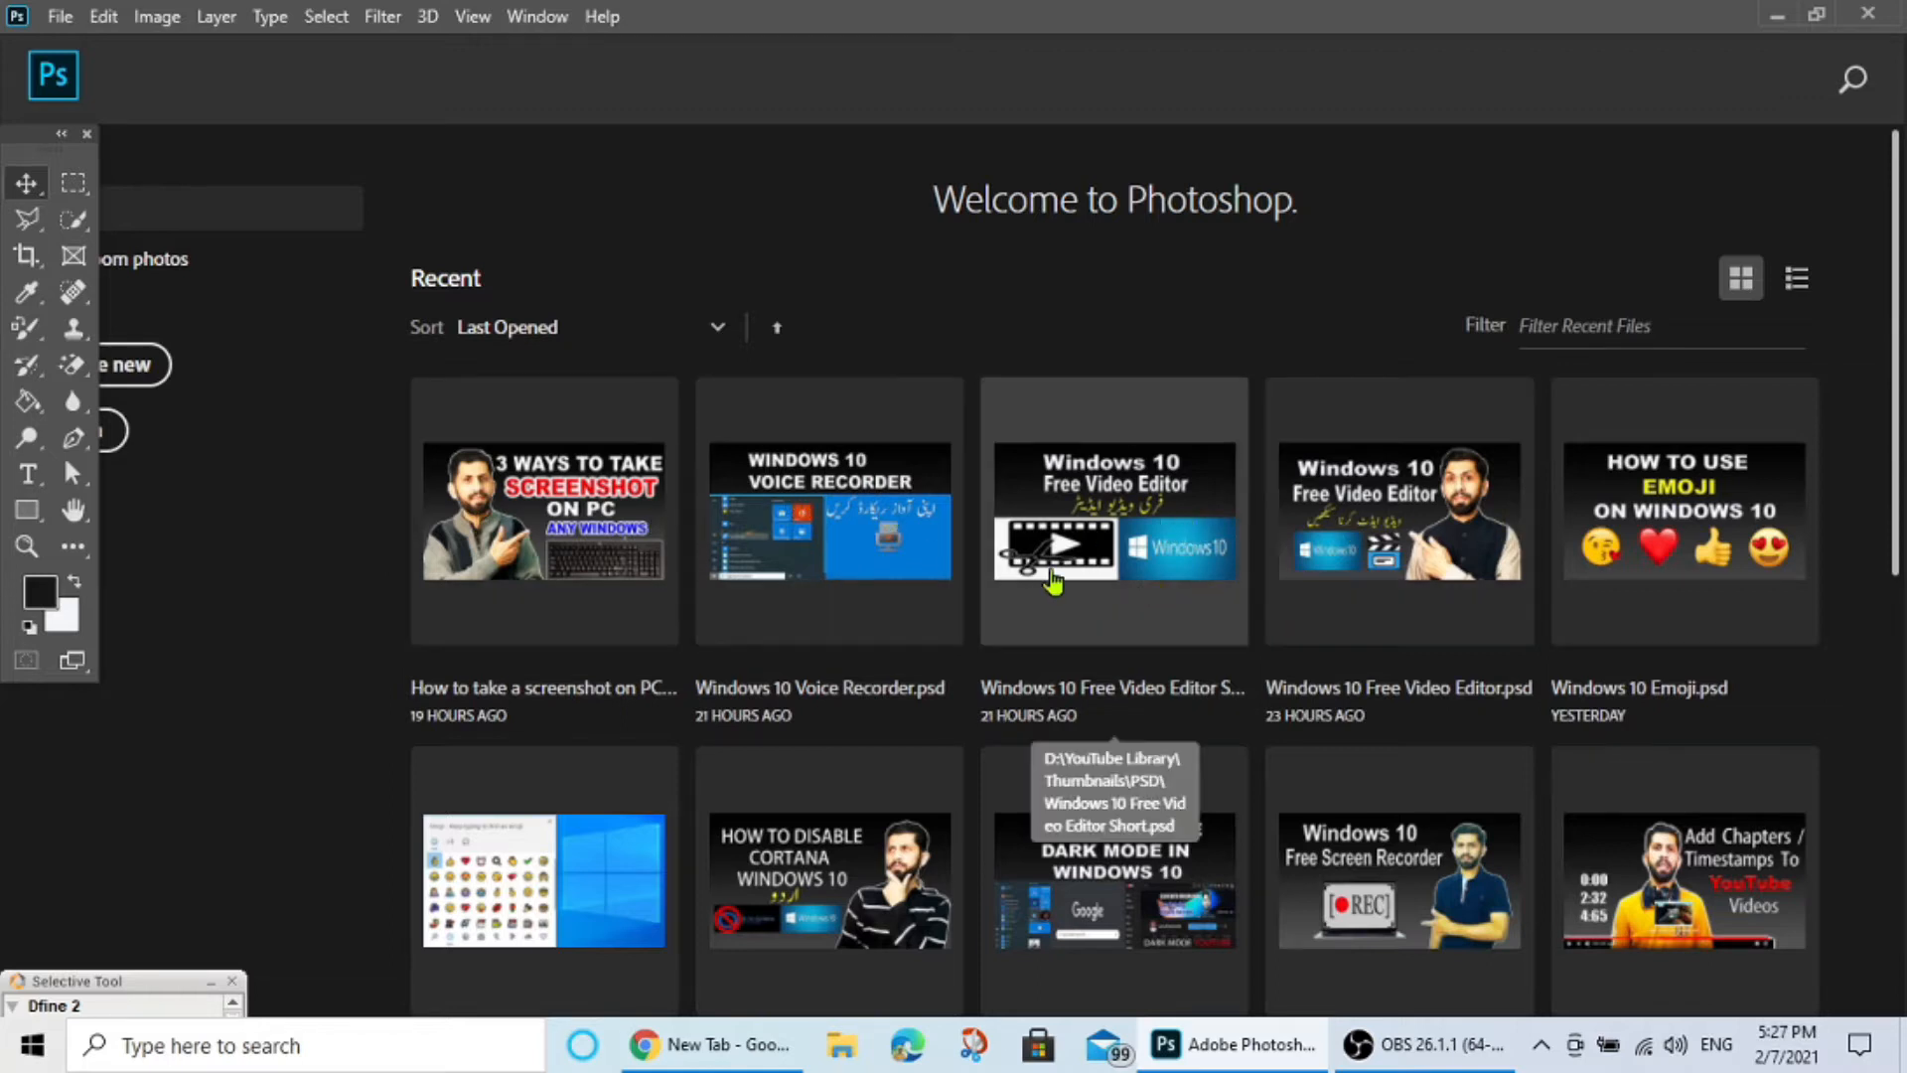
scroll(1053, 583, down, 8)
scroll(1055, 596, up, 4)
scroll(1056, 602, up, 4)
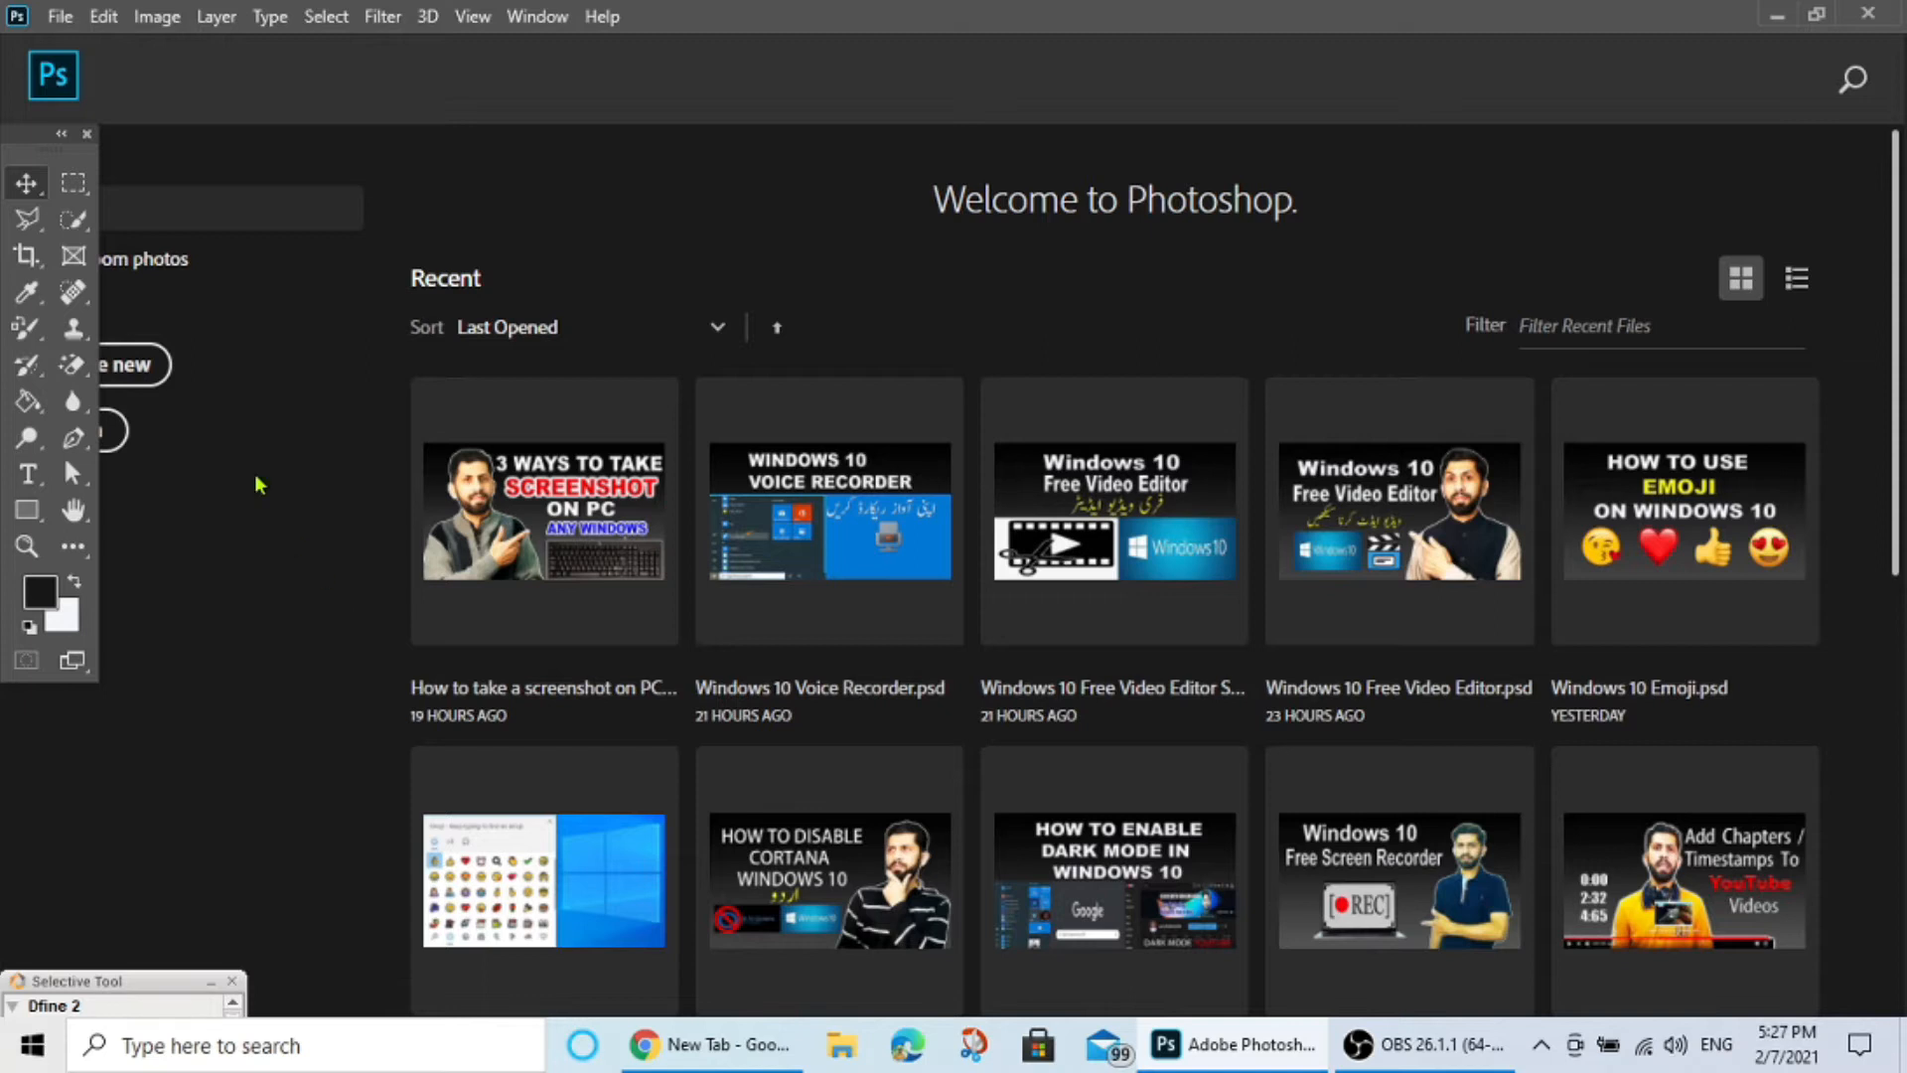
Create a new document from the Thumbnail document type, 1280 x 720 pixels with a white background.
click(139, 368)
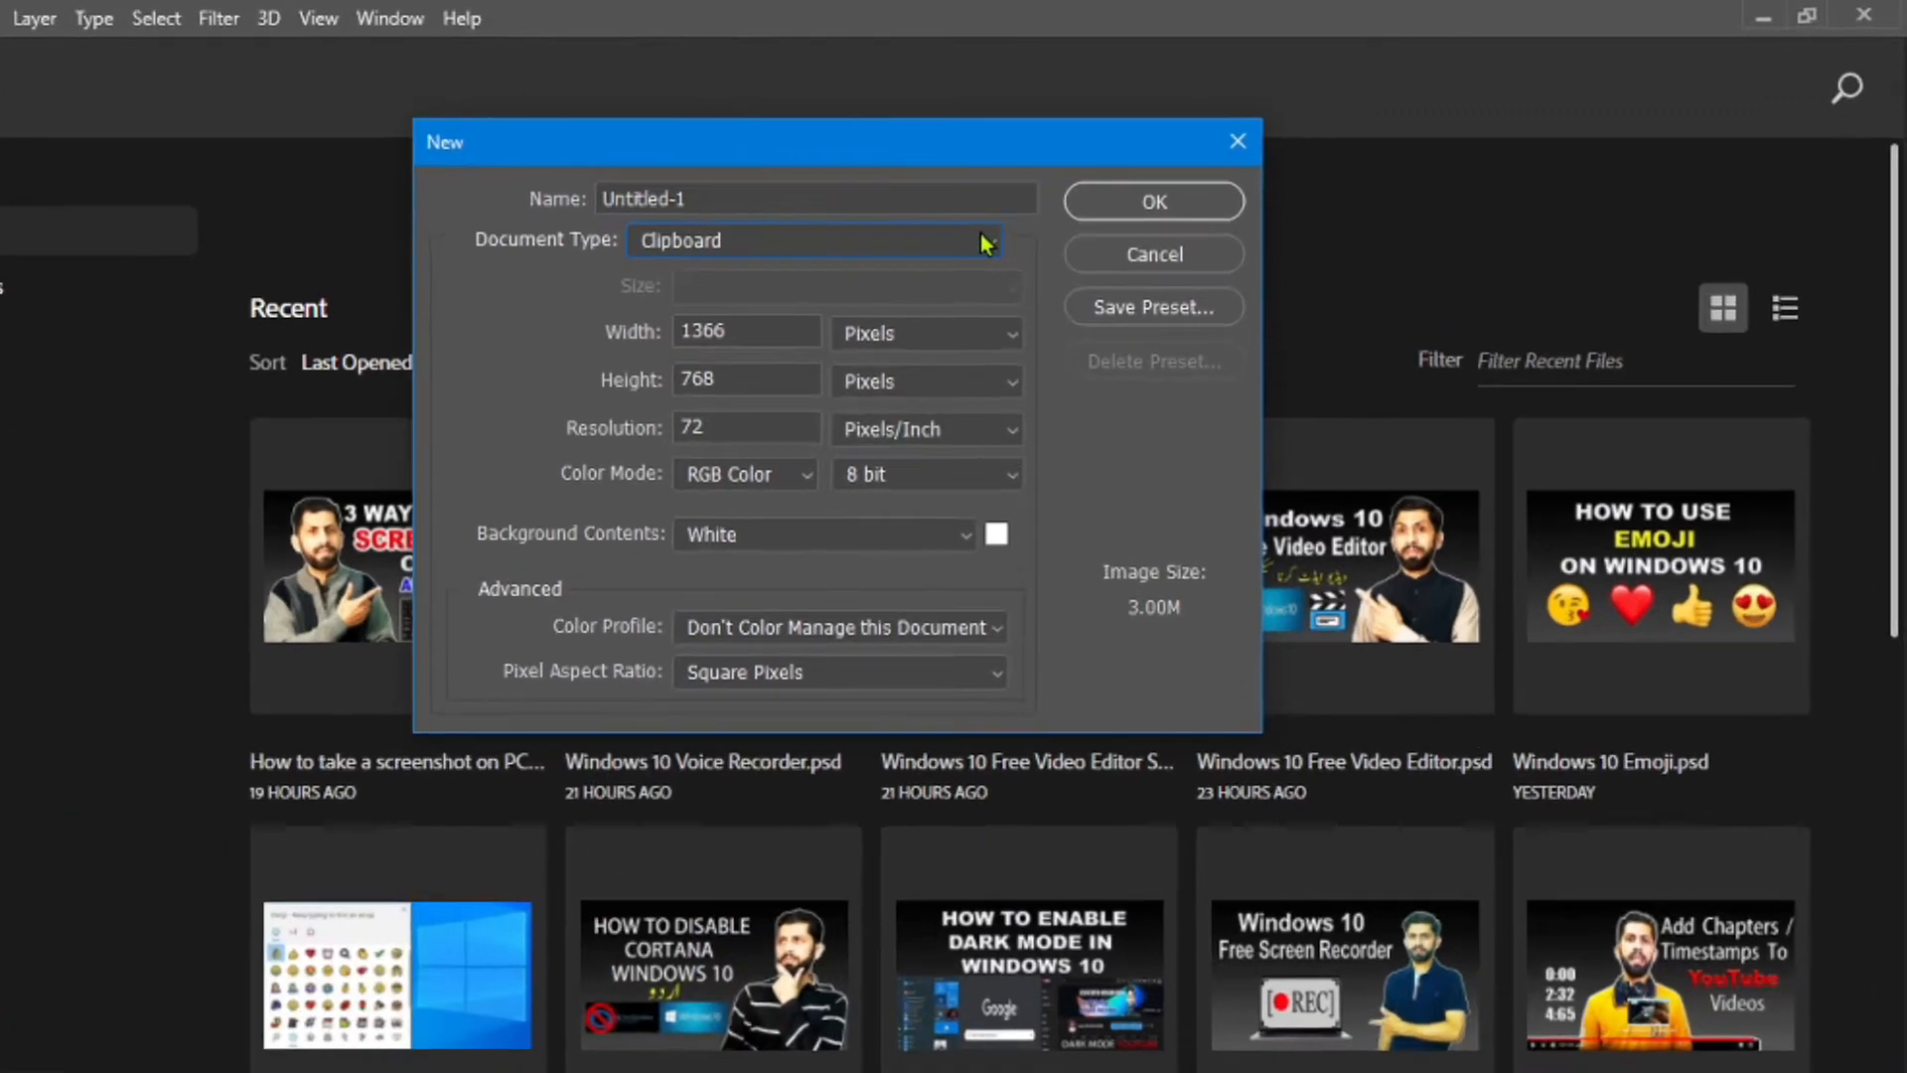
click(1070, 216)
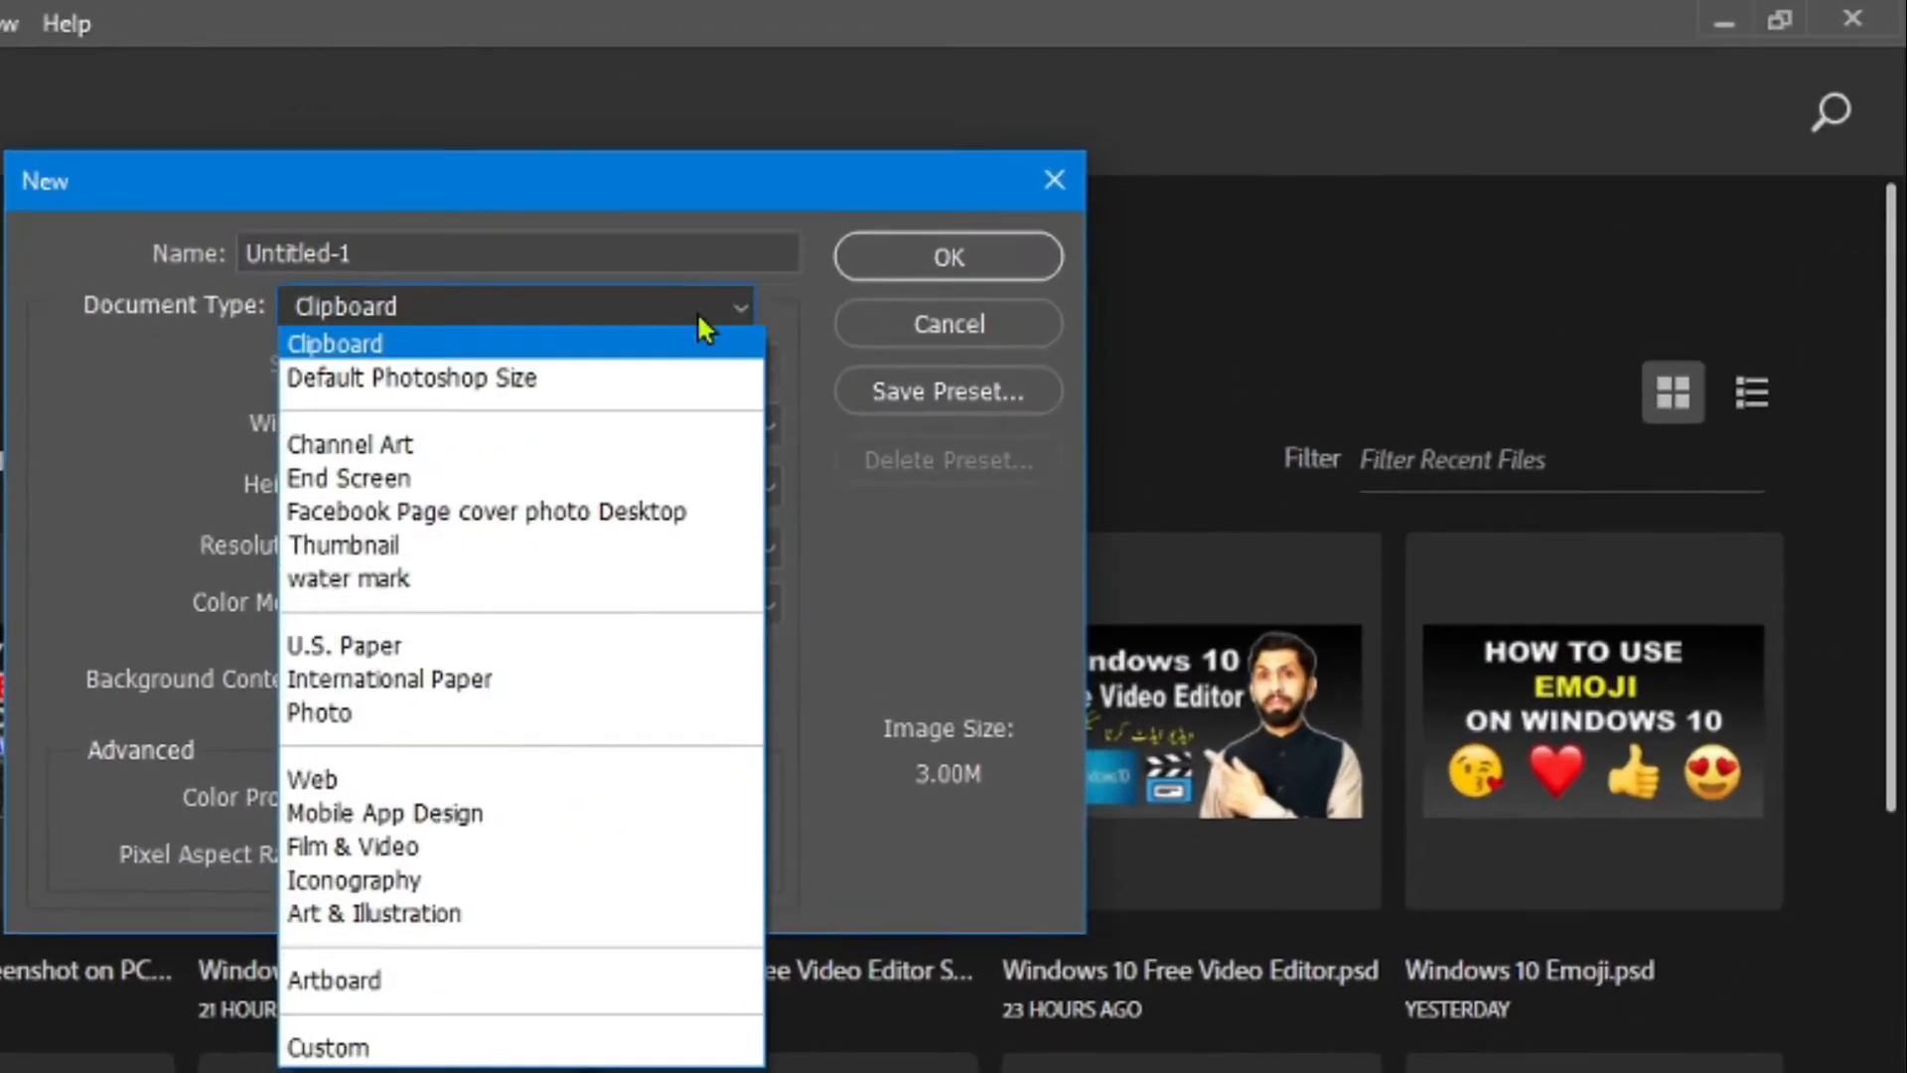
click(344, 547)
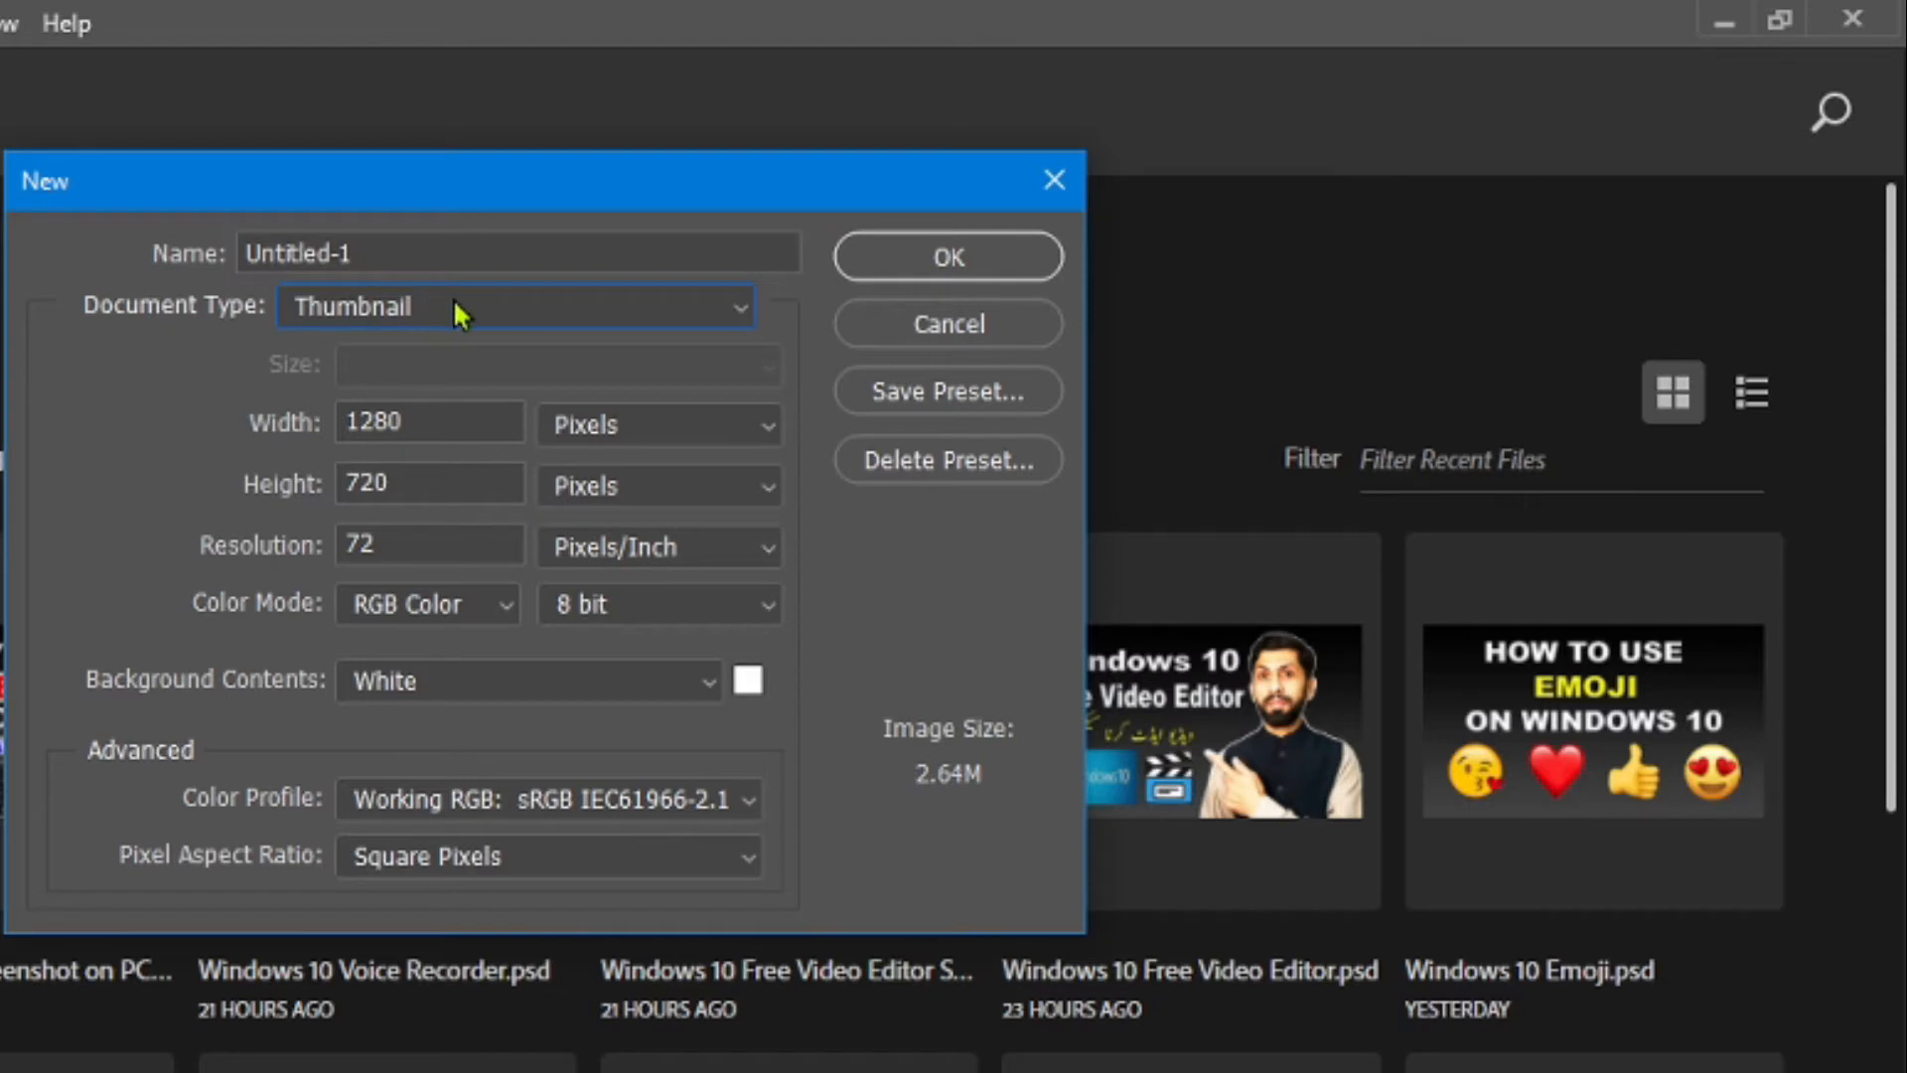
click(251, 248)
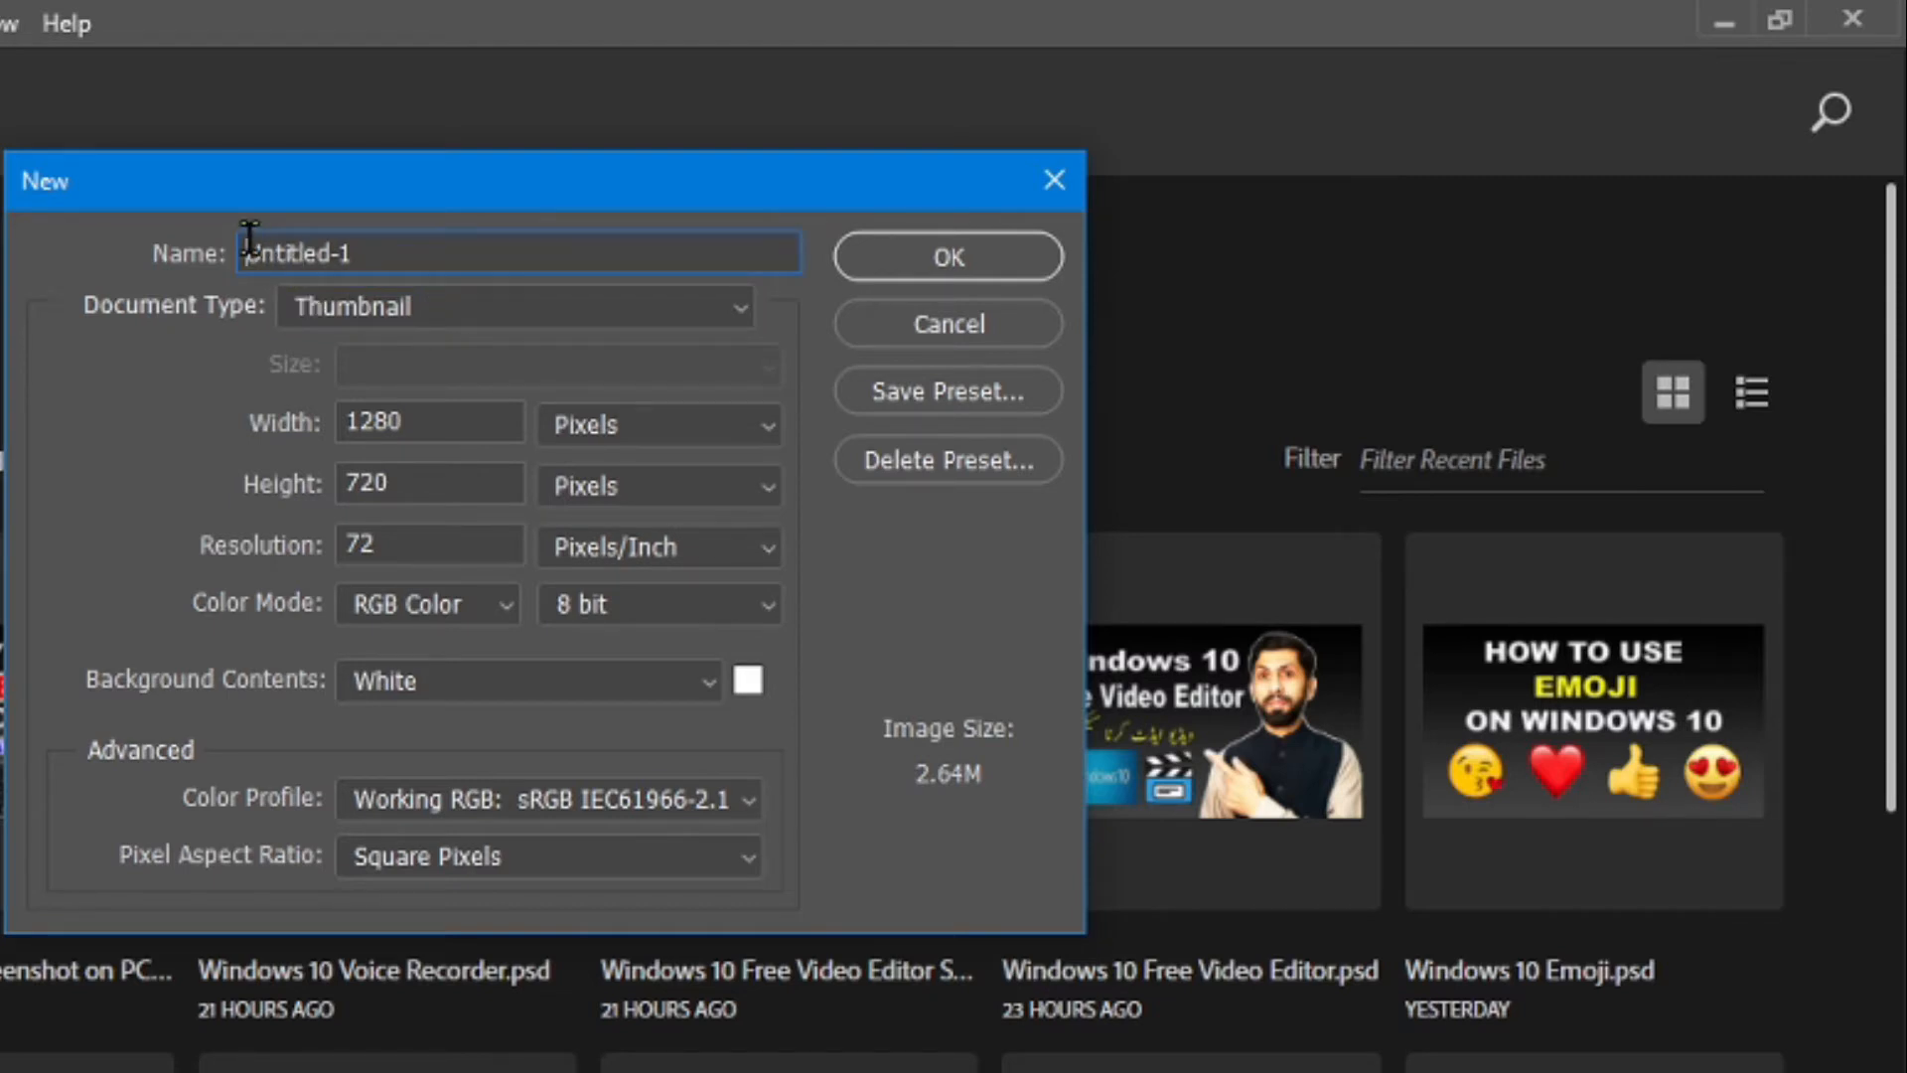
drag(250, 244, 361, 247)
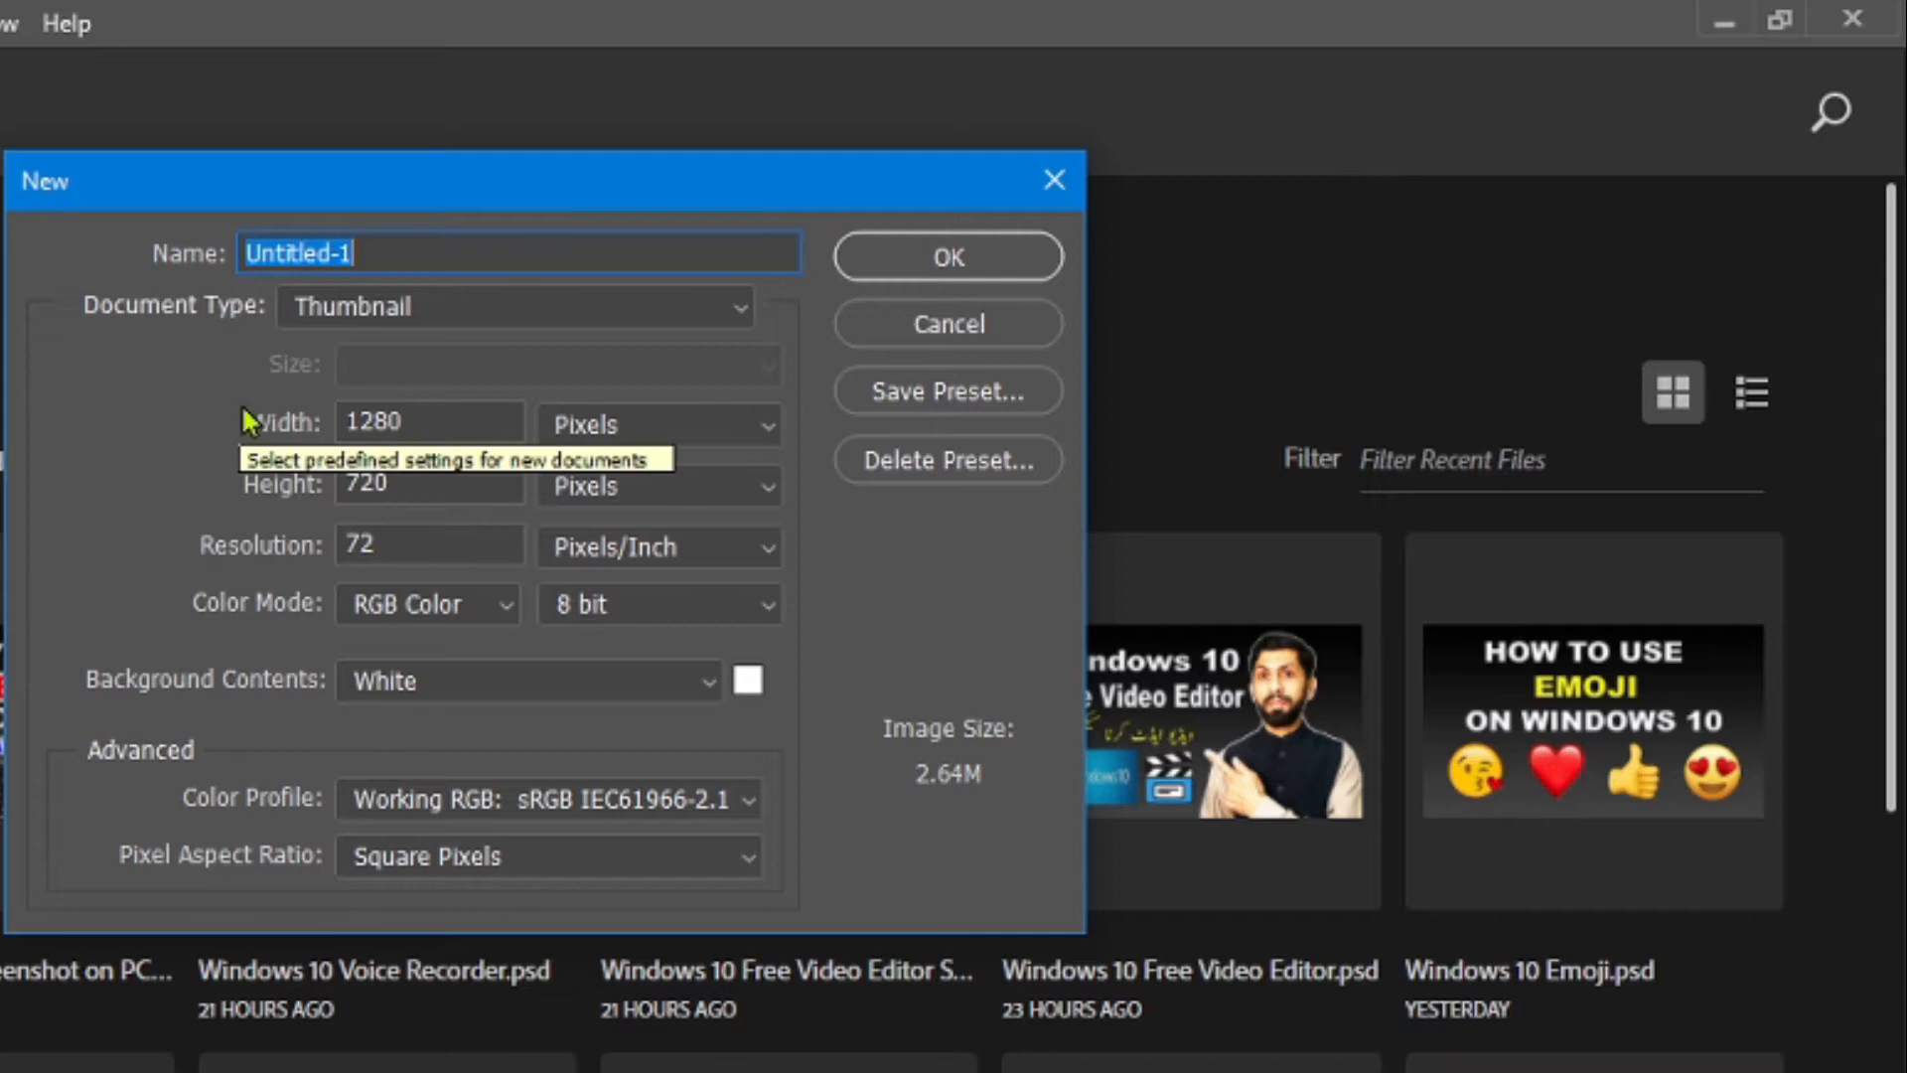
click(889, 264)
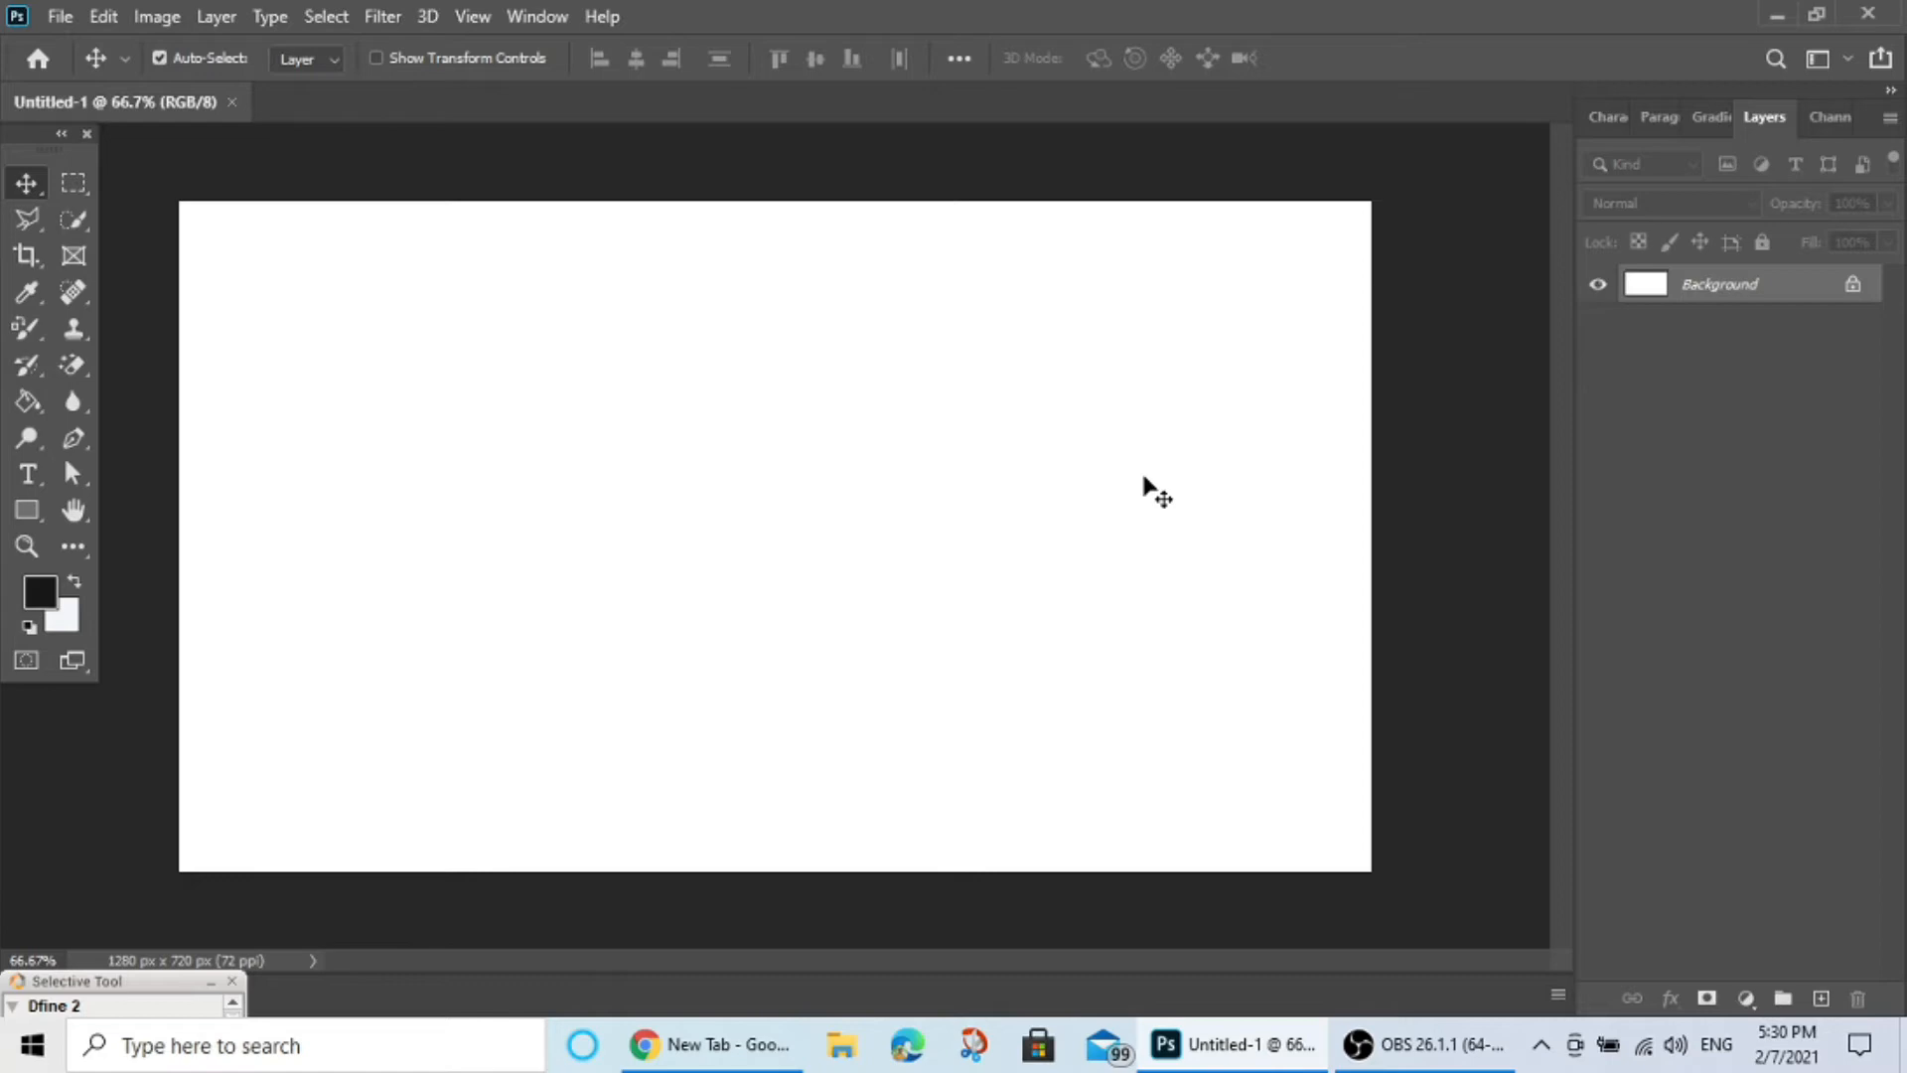
Open the Snapshot_42 image from the desktop as its own document and select the man with Select Subject.
click(1777, 16)
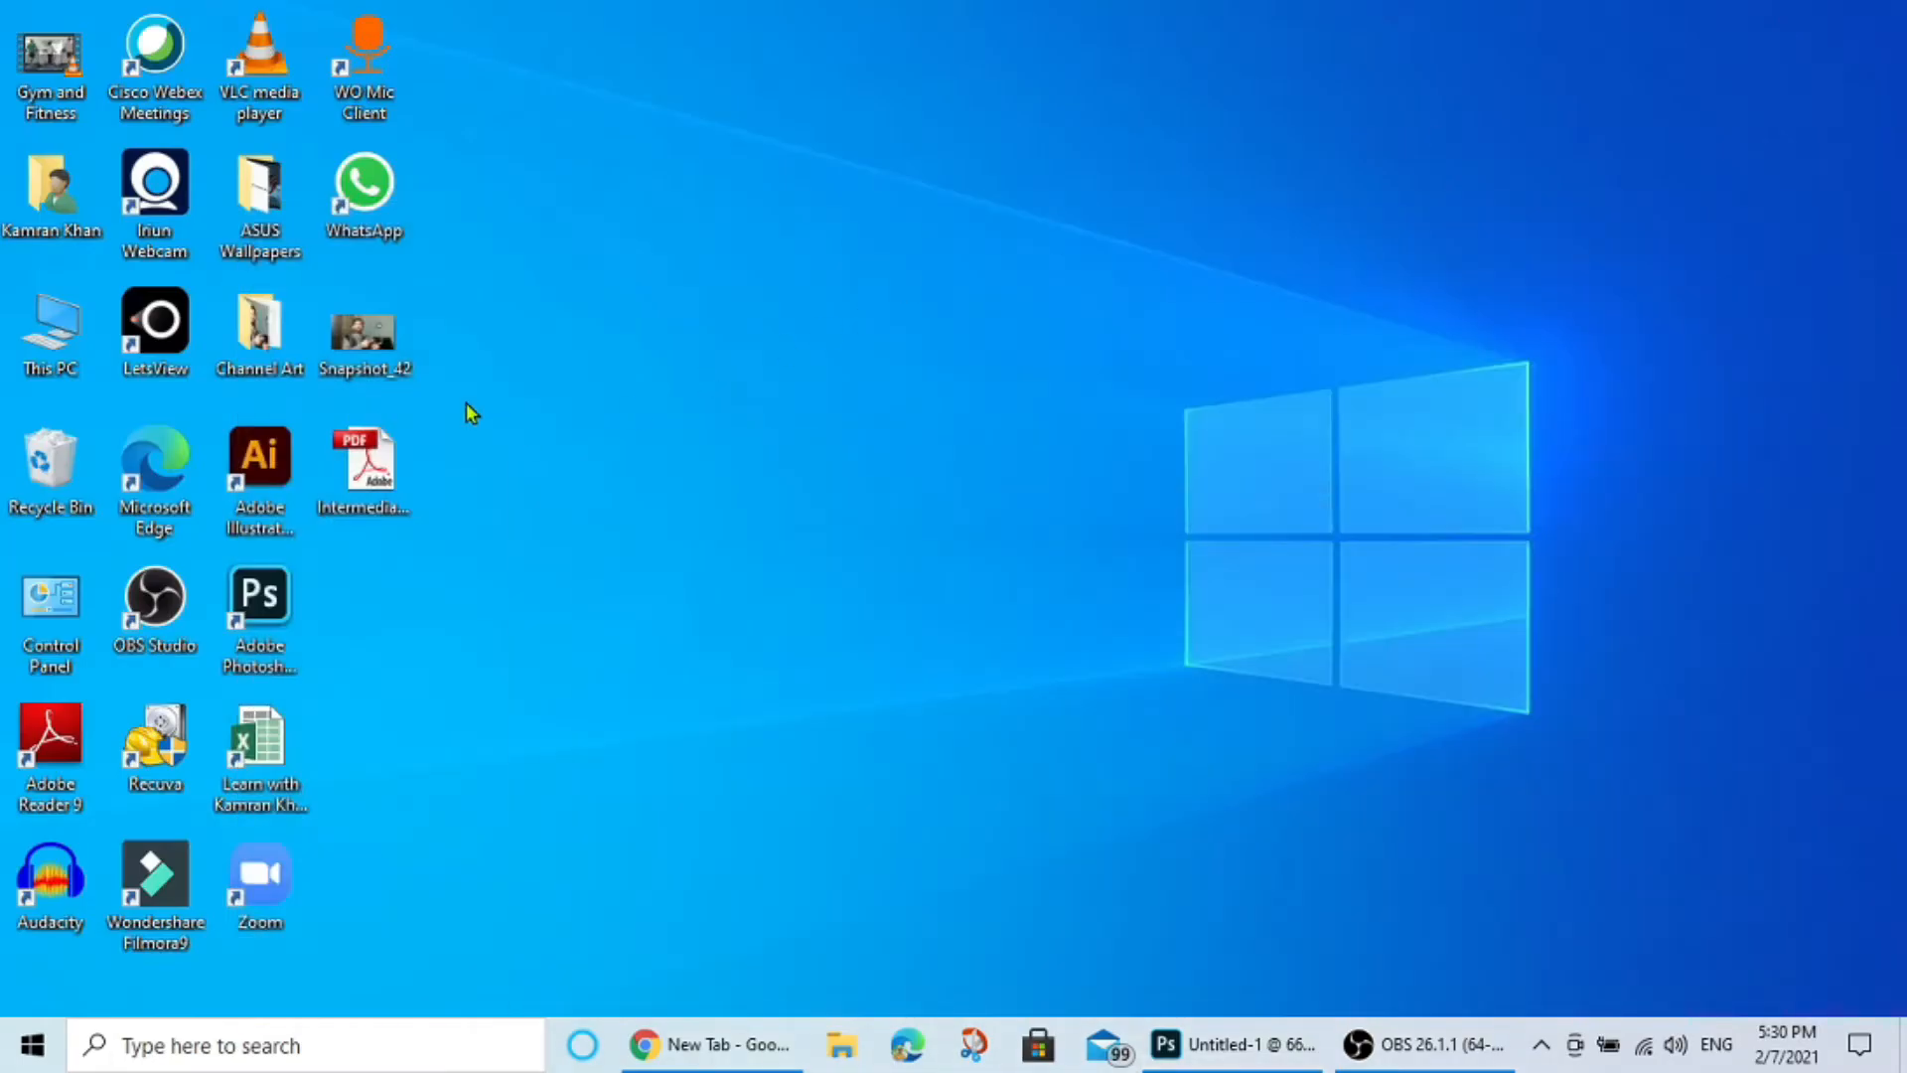
drag(362, 328, 554, 102)
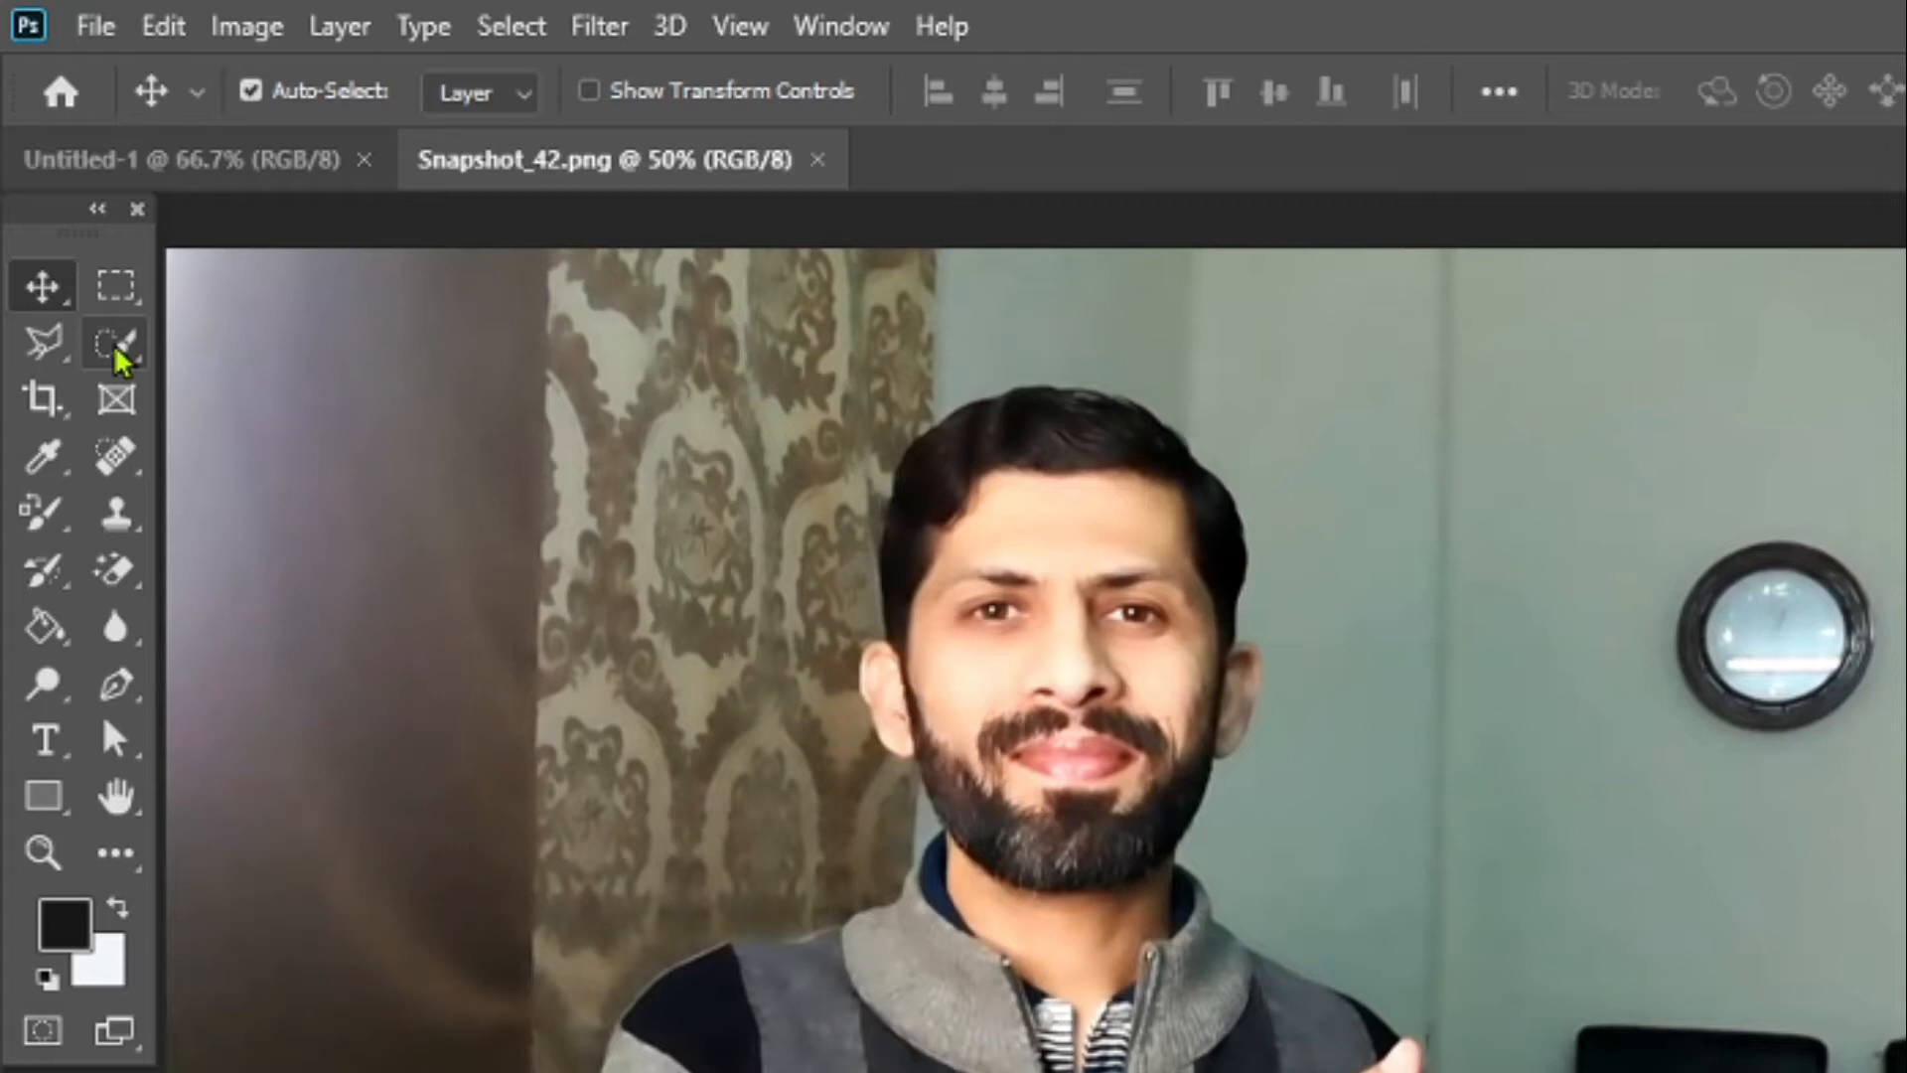
click(116, 355)
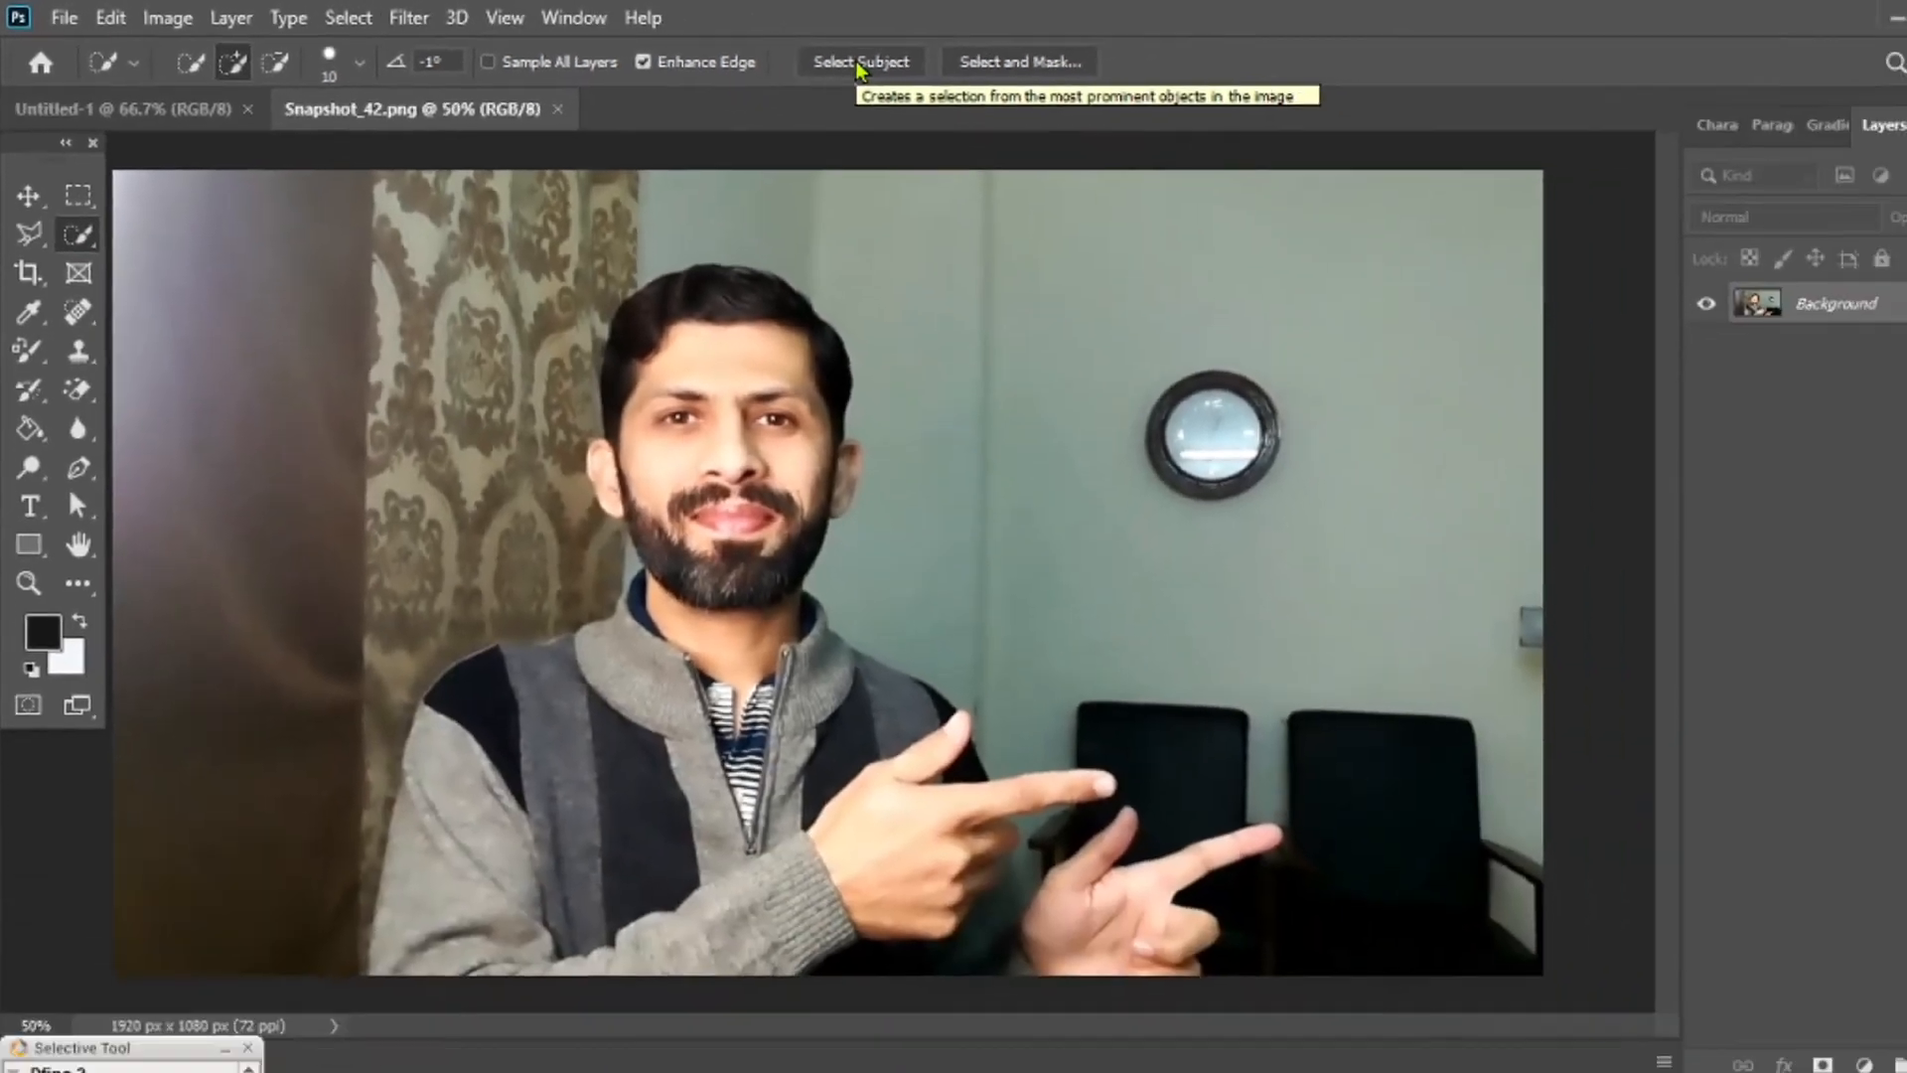
click(1258, 100)
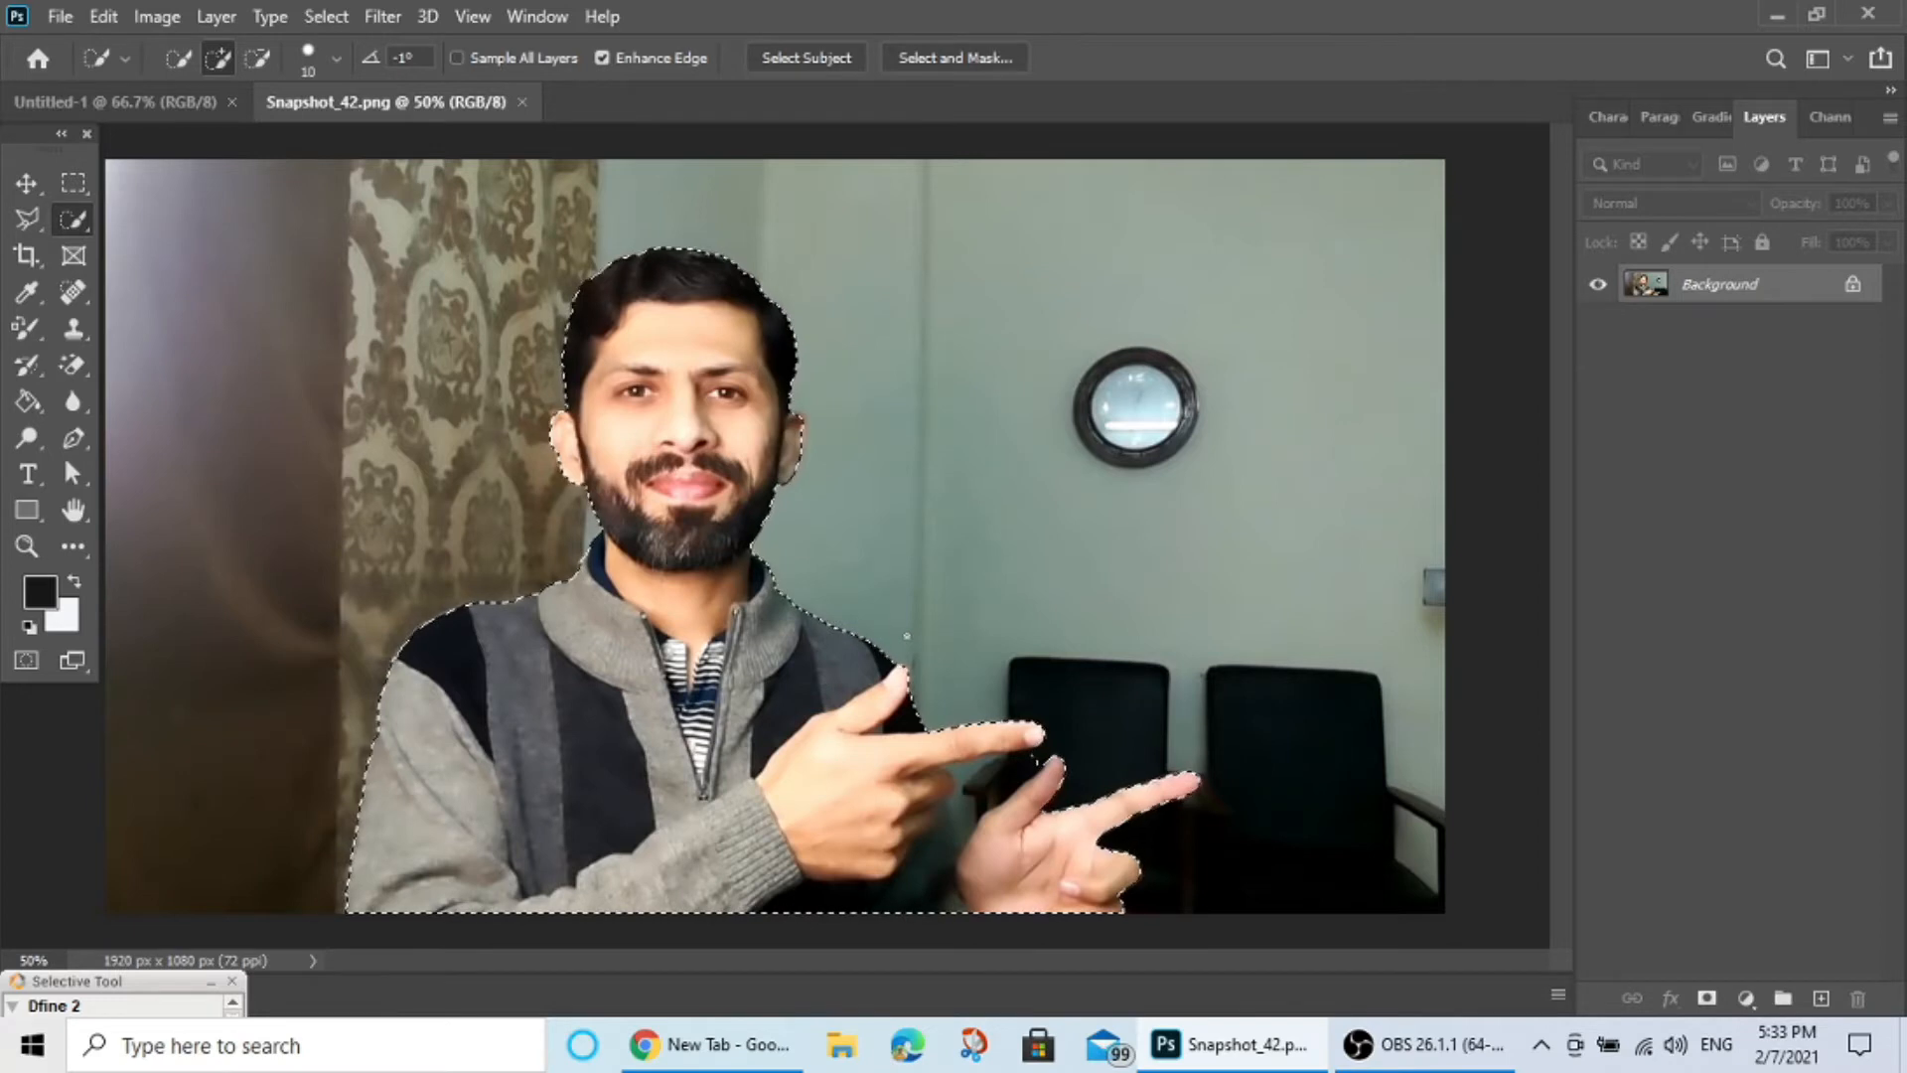
Refine the selection with the Quick Selection tool, correcting the ear edge and excluding the background gap between the two hands.
key(z)
drag(907, 637, 1004, 528)
scroll(1004, 529, up, 5)
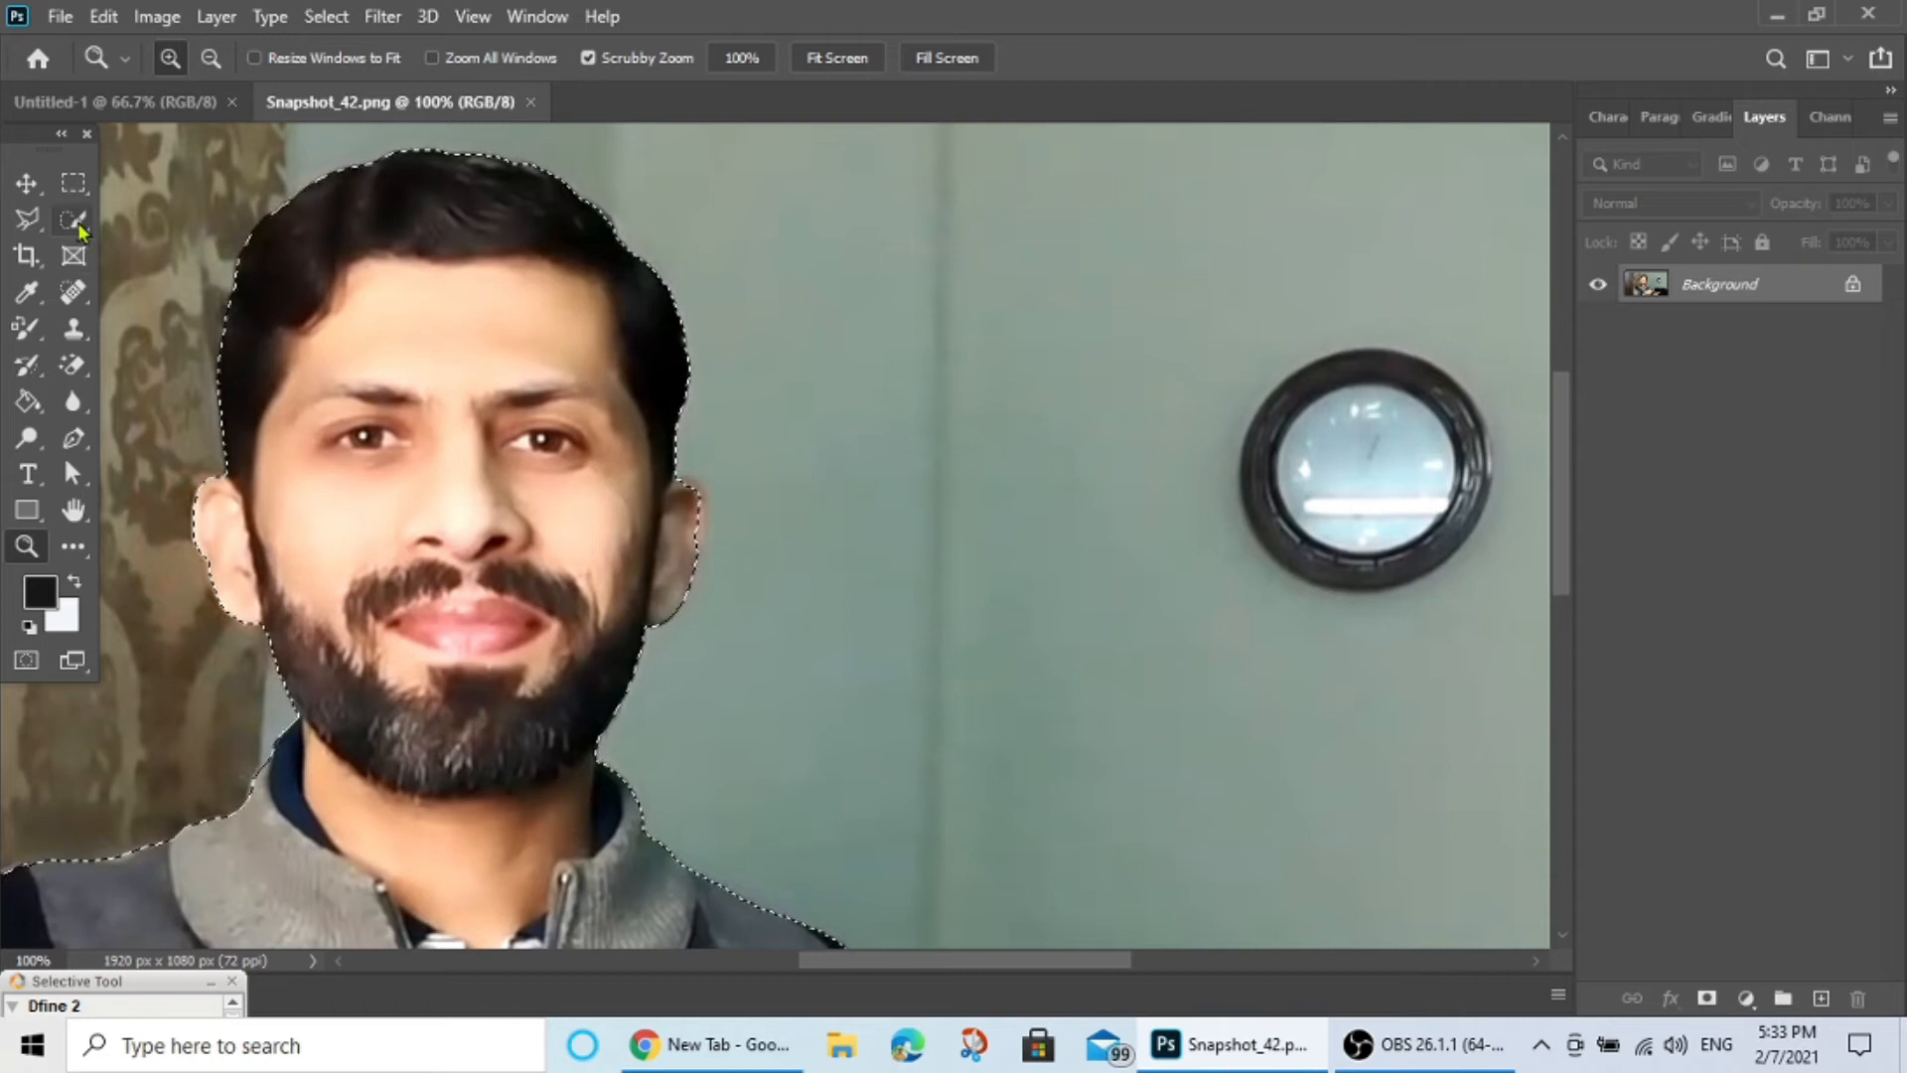
click(73, 220)
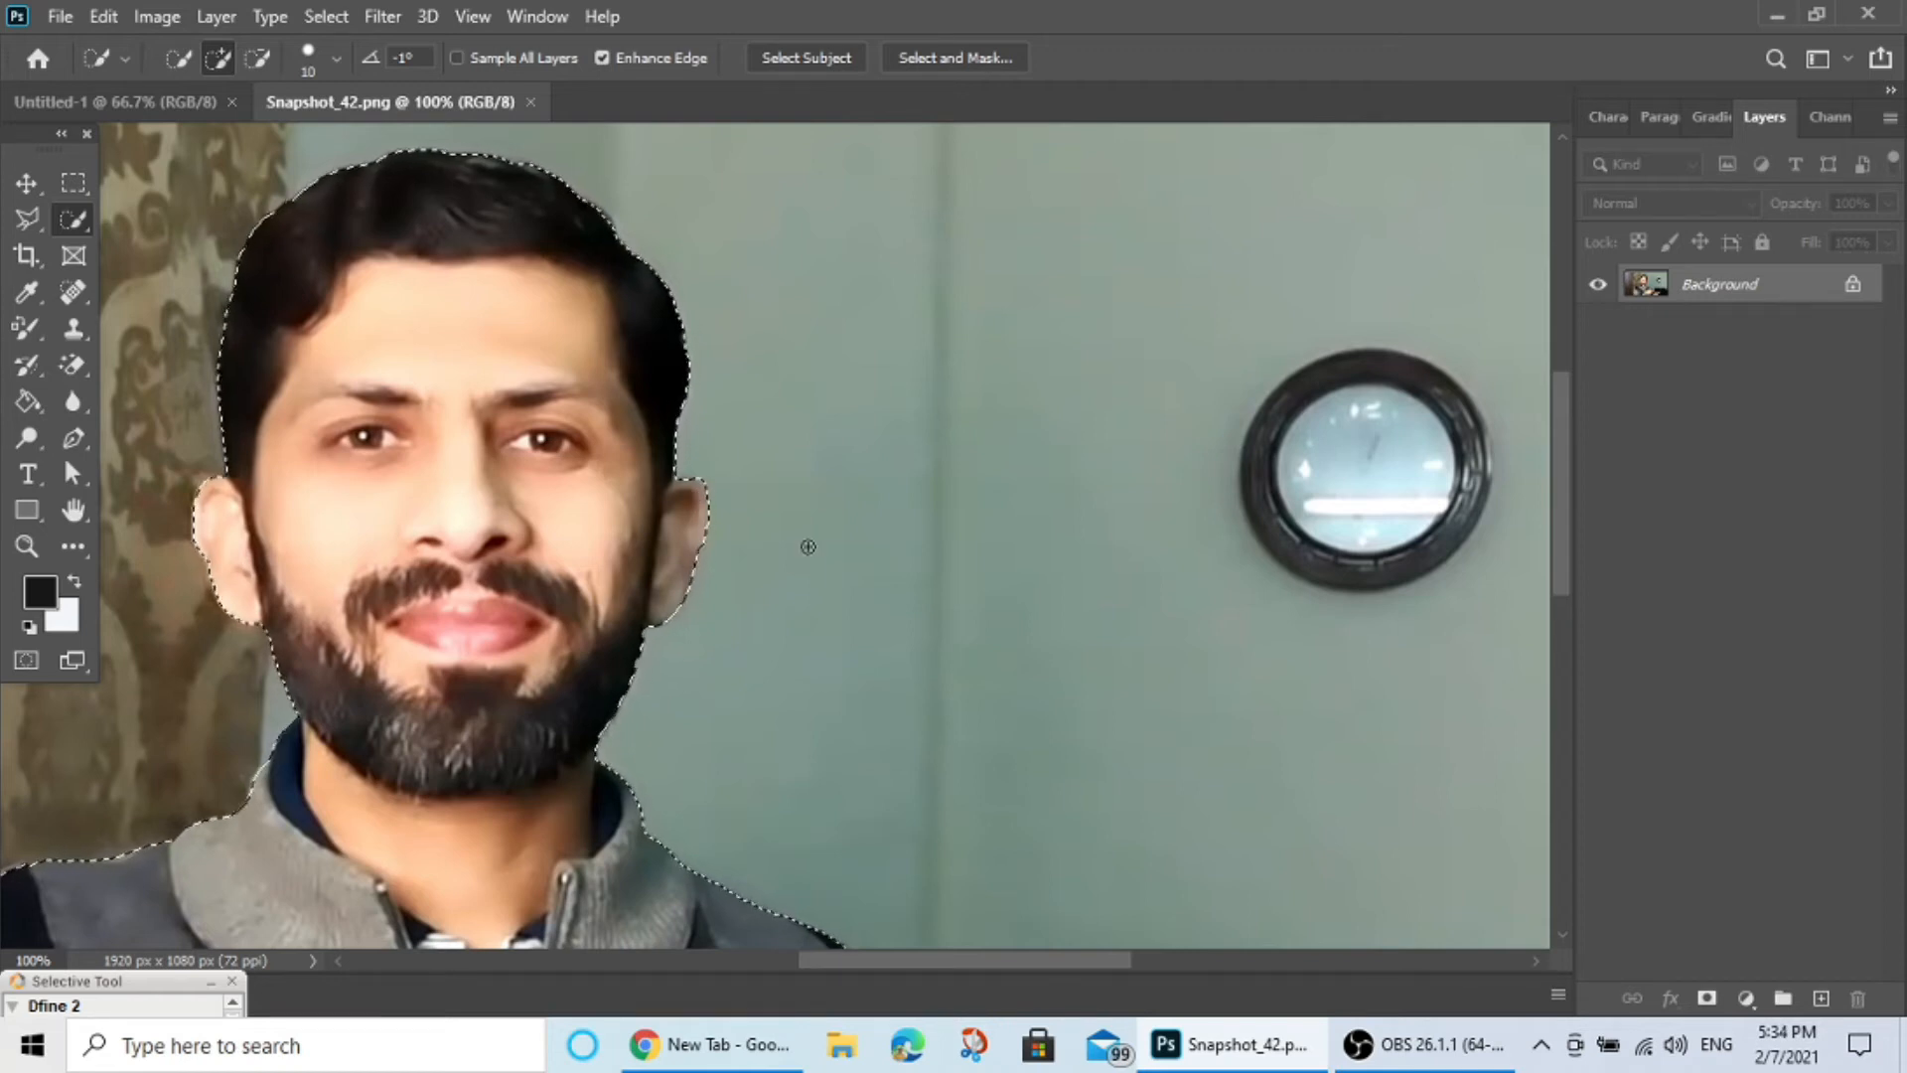
scroll(804, 545, down, 10)
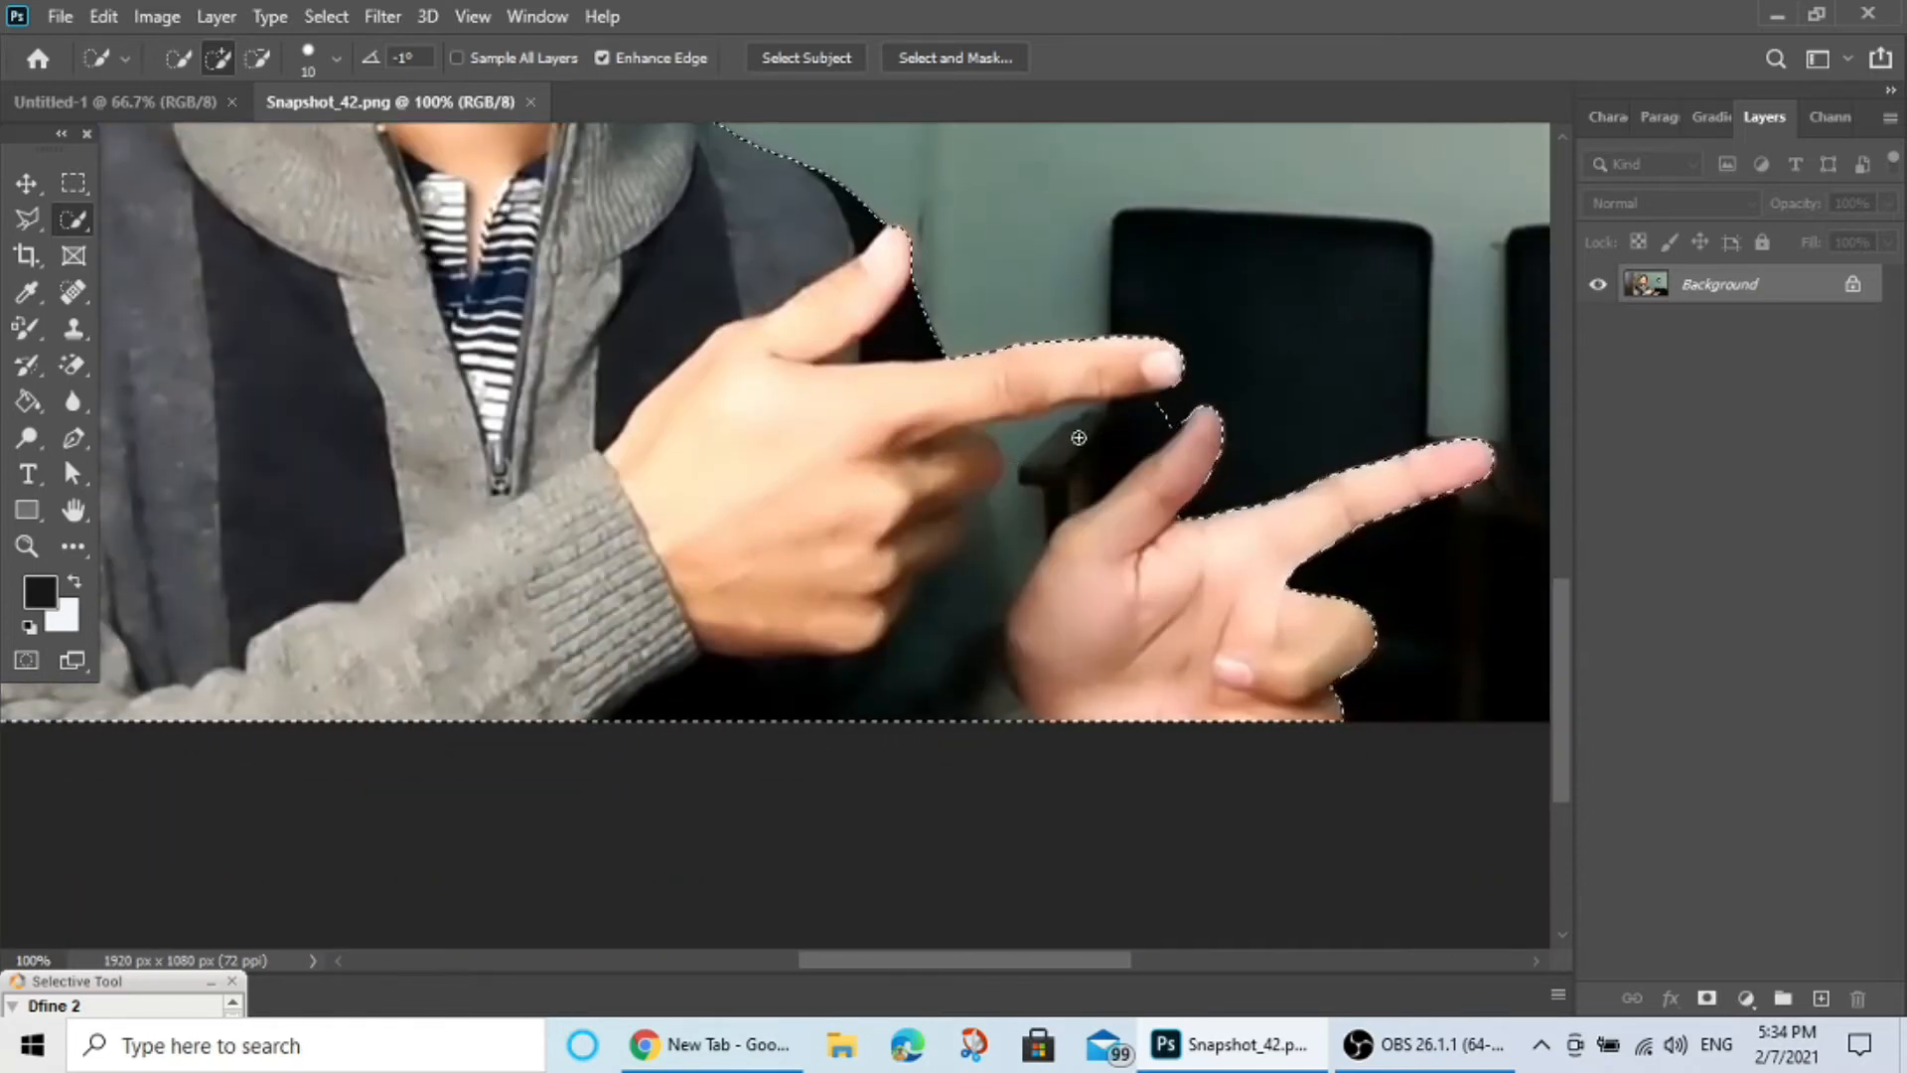
key(alt)
drag(1183, 407, 1026, 467)
drag(1017, 546, 1022, 553)
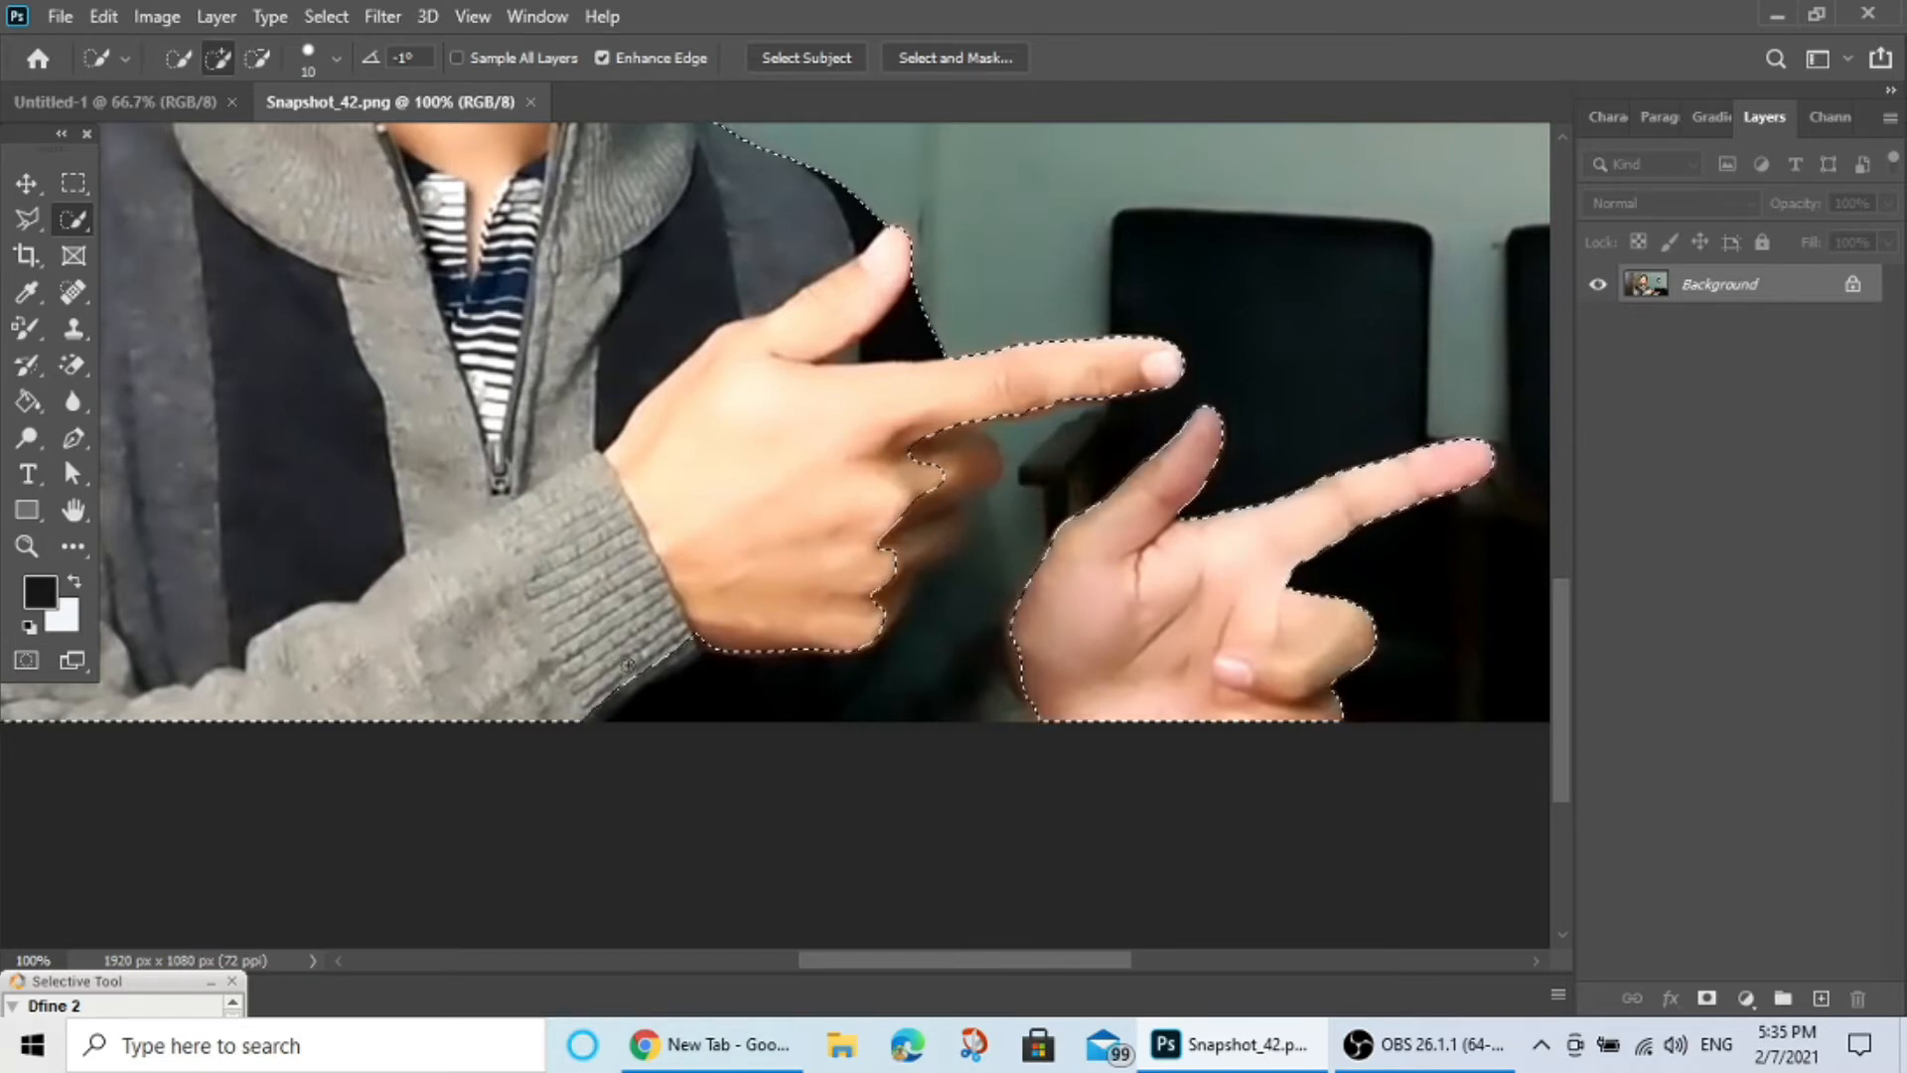
drag(815, 688, 733, 647)
mouse_move(981, 700)
mouse_down()
mouse_move(899, 576)
mouse_move(993, 496)
mouse_up()
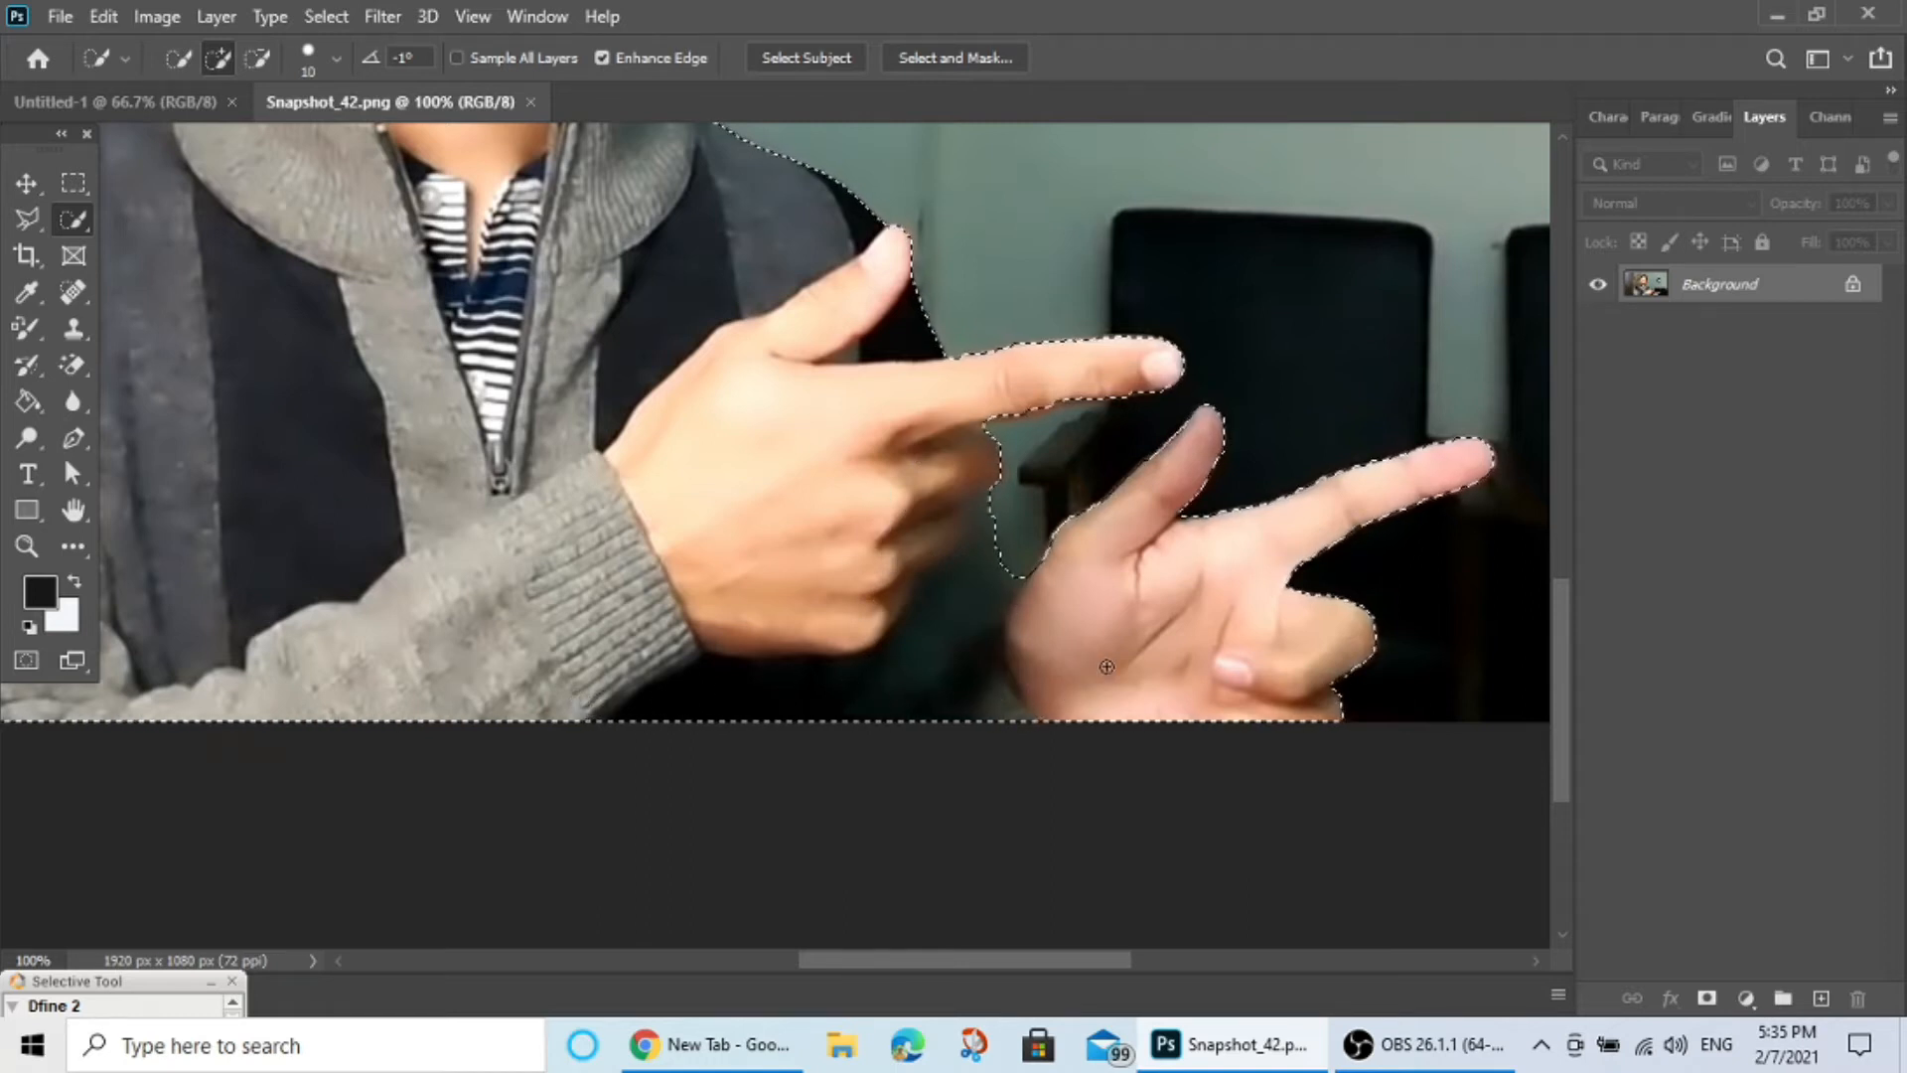
Add a layer mask from the selection to hide the room background behind the man.
key(ctrl+minus)
key(ctrl+minus)
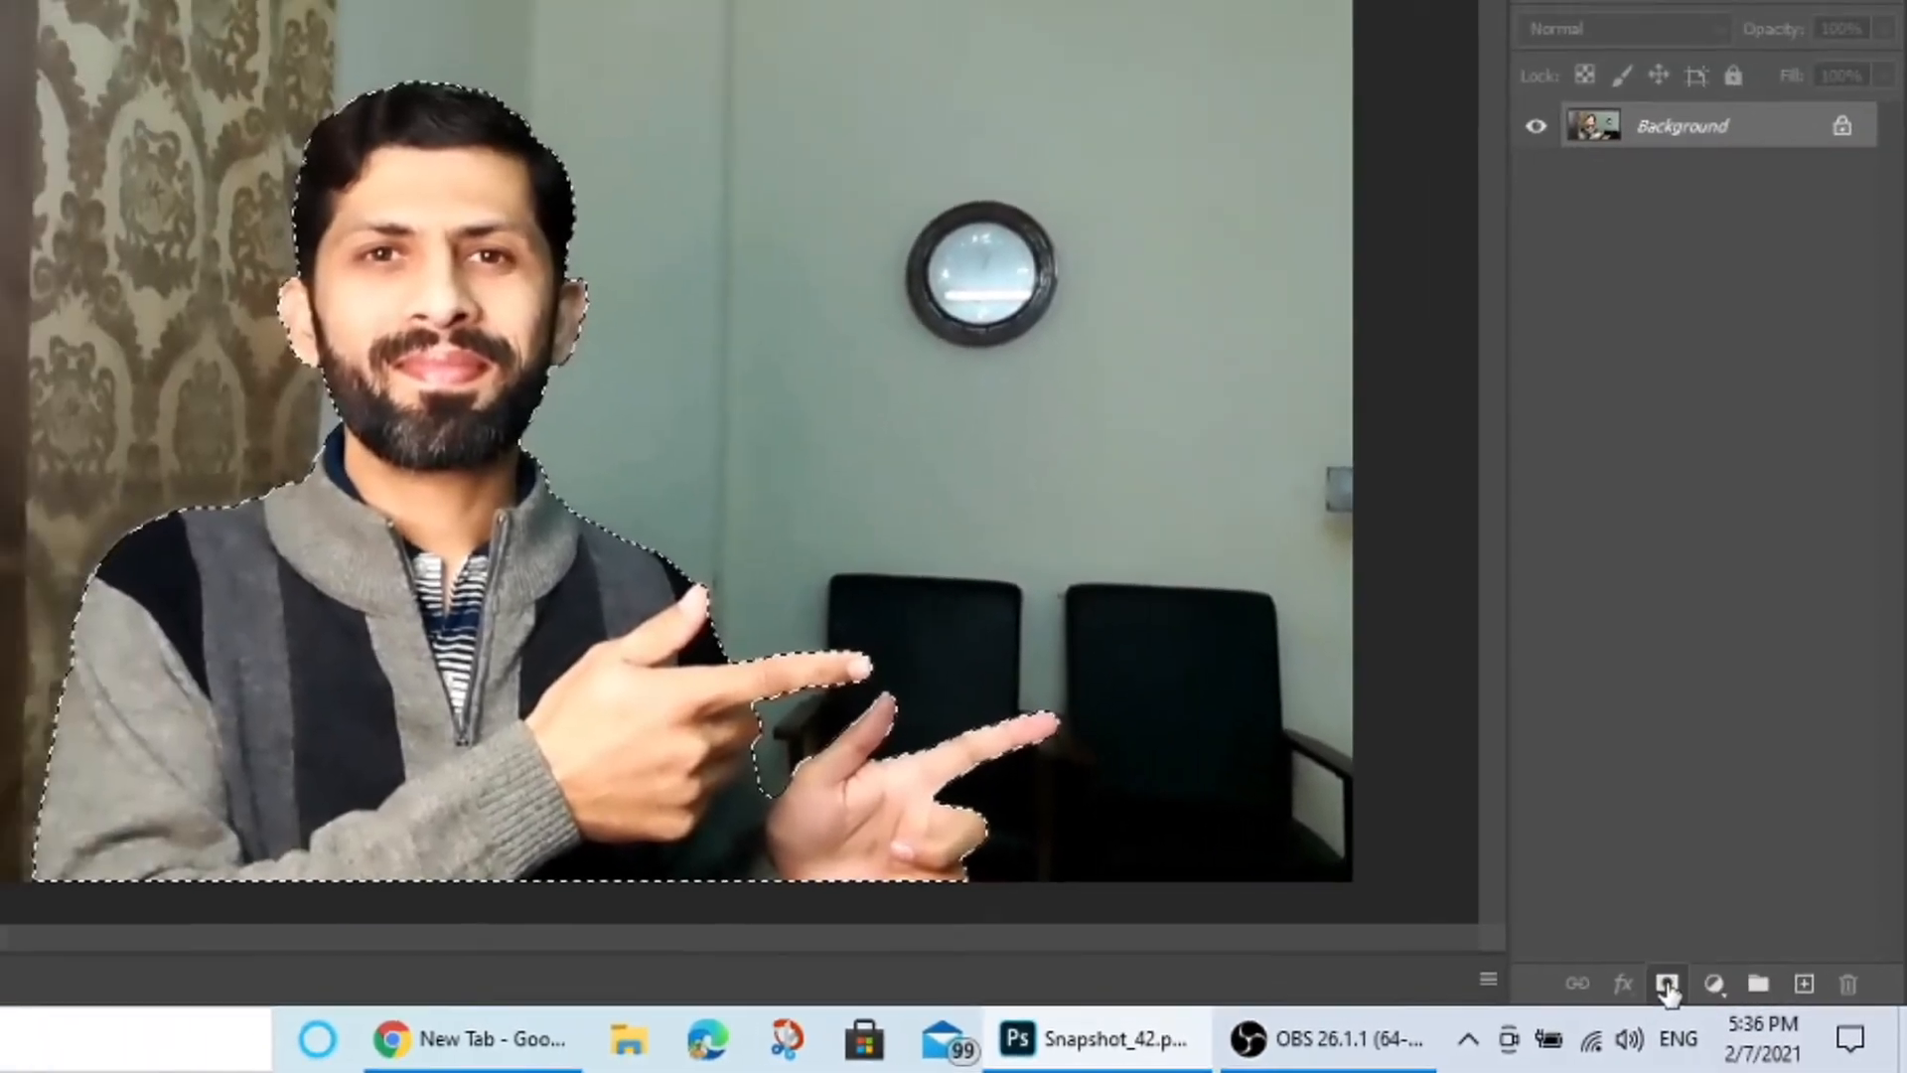
click(1634, 973)
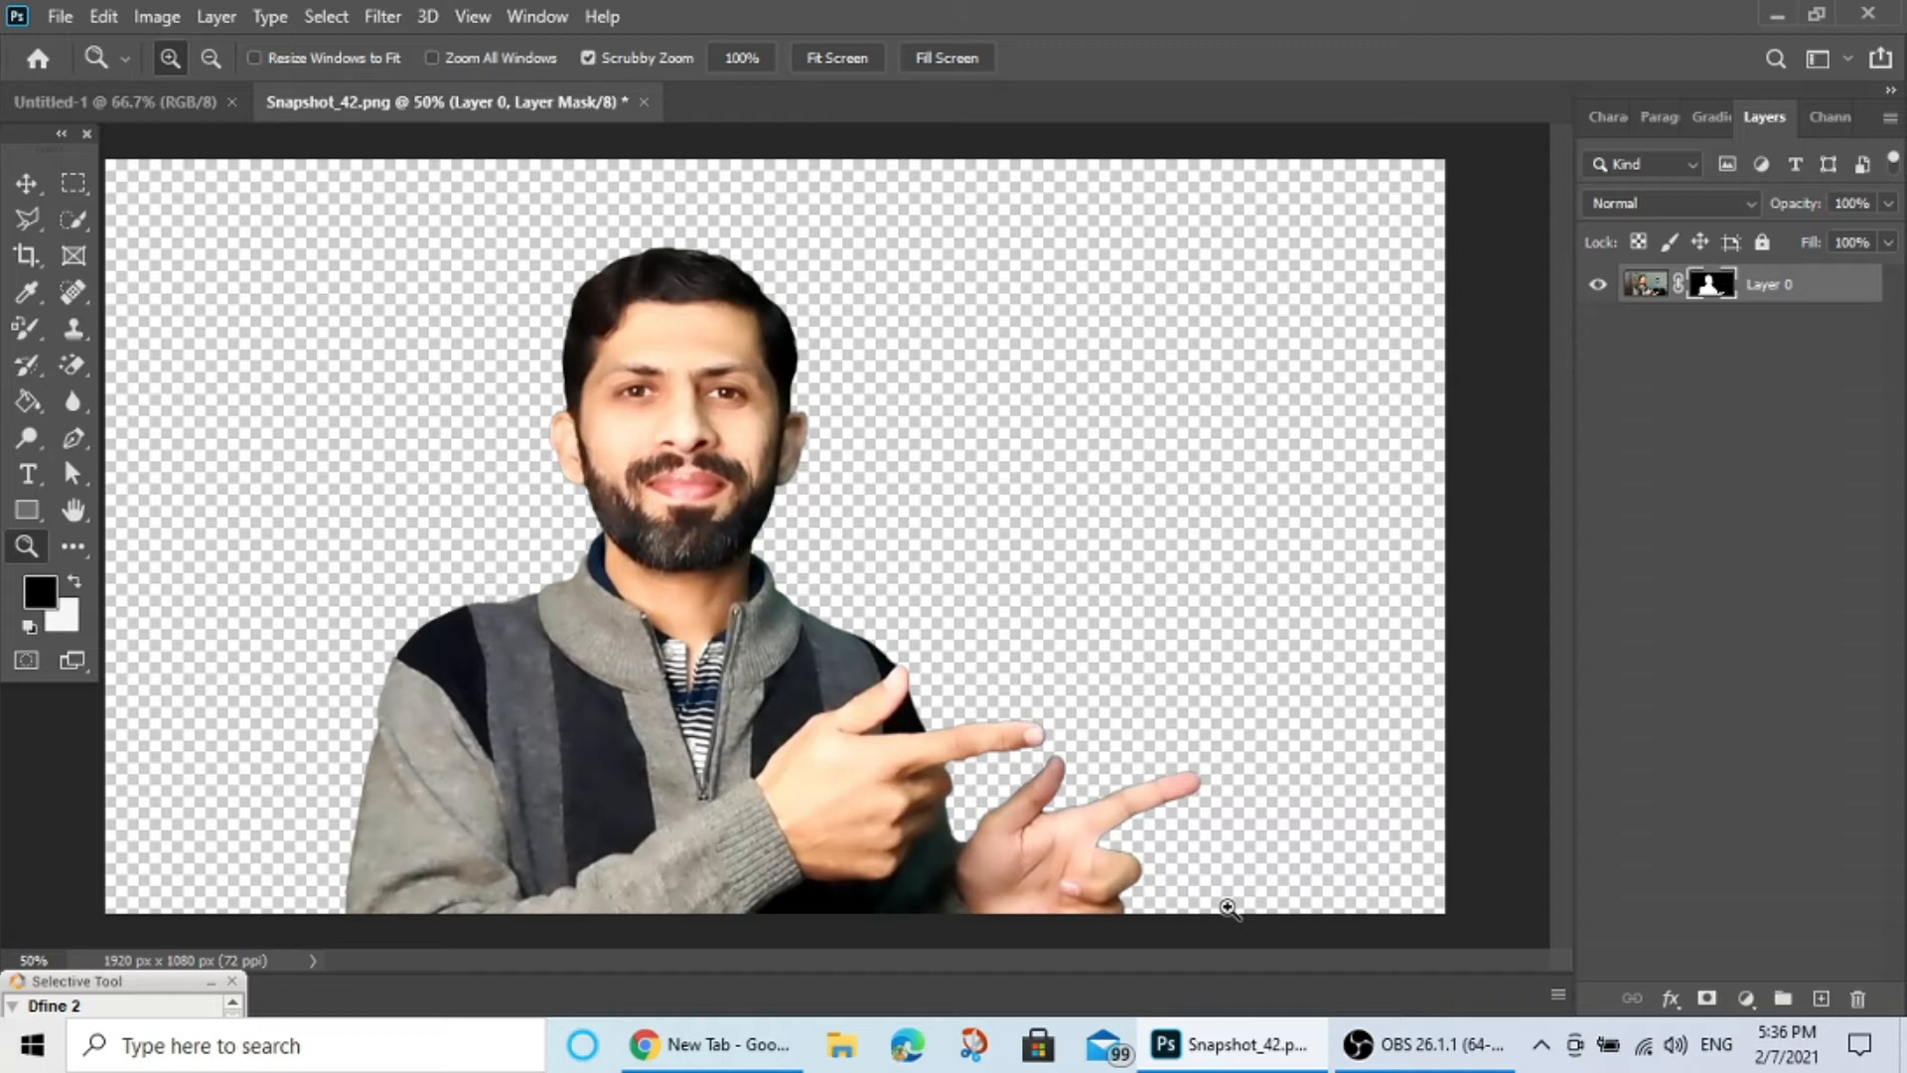
key(v)
Add a Brightness/Contrast adjustment layer with brightness 40 and increased contrast.
click(1747, 998)
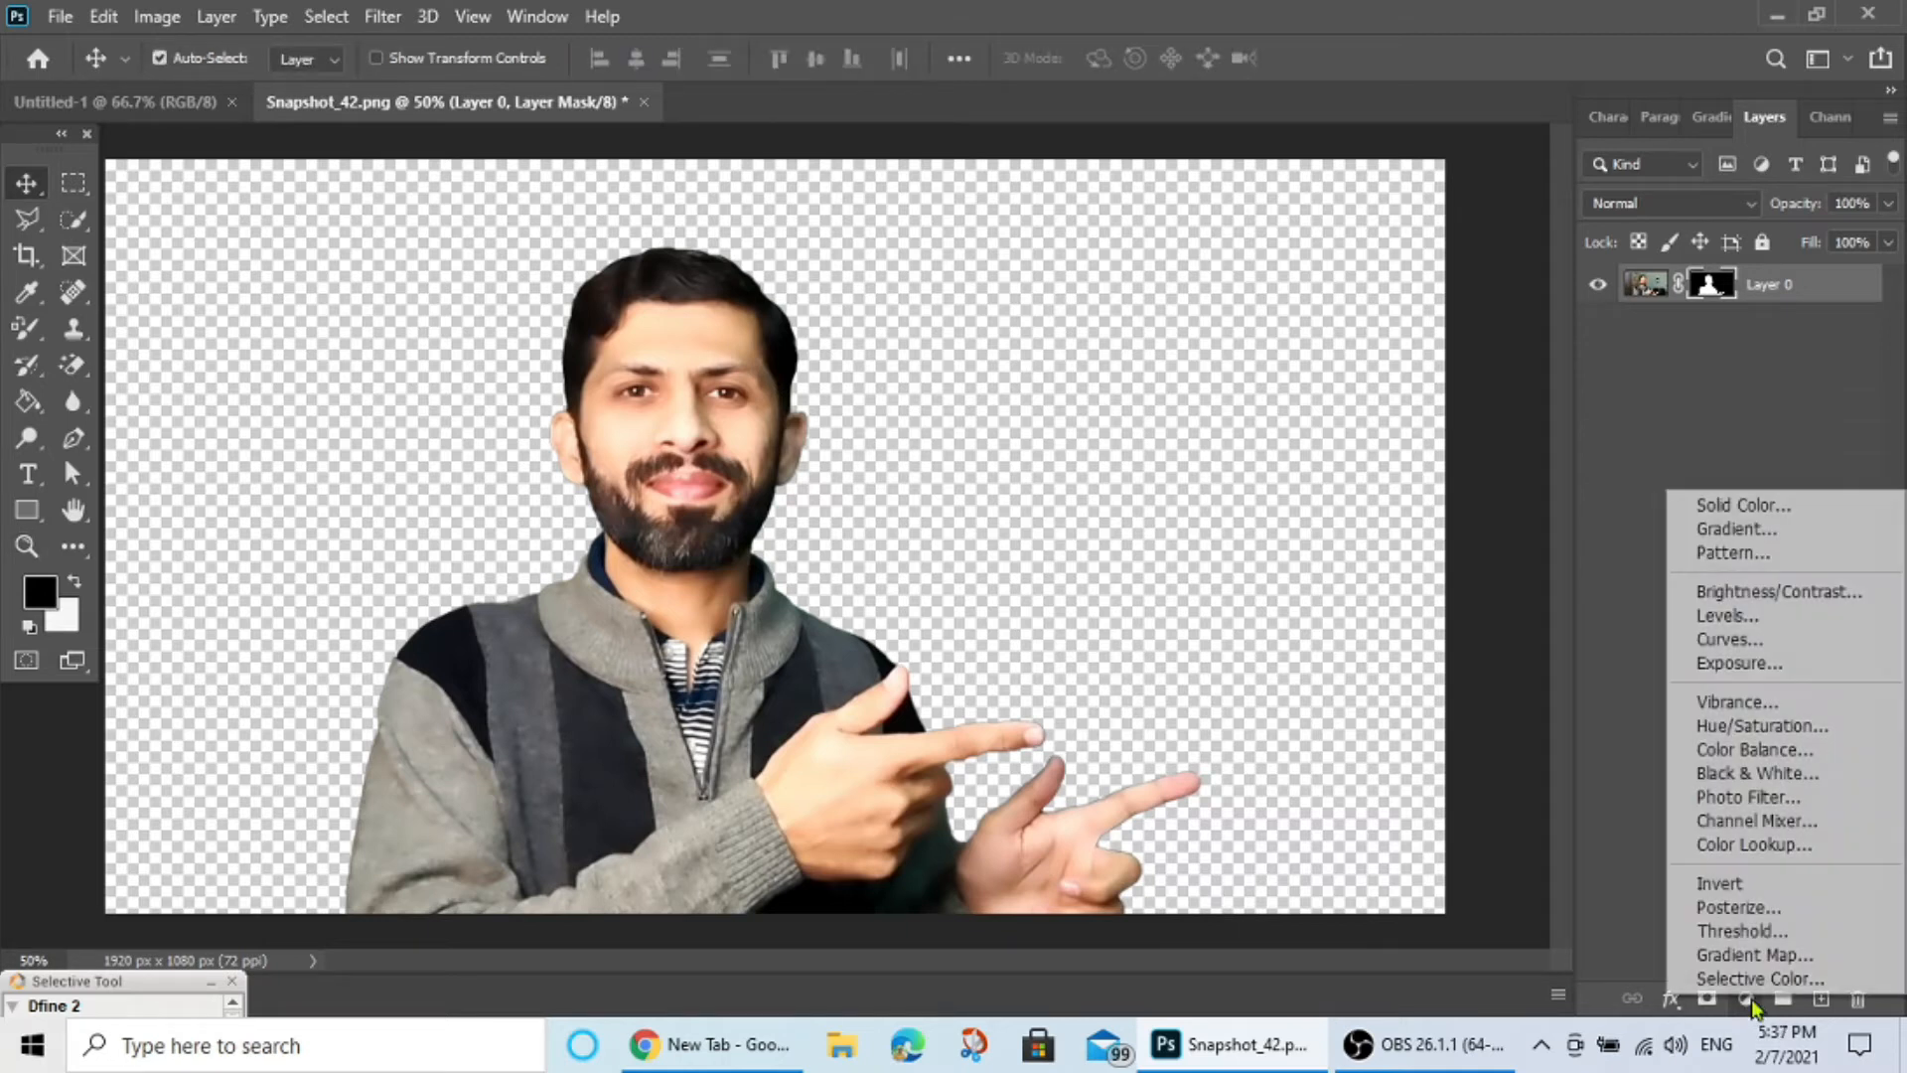
click(1740, 592)
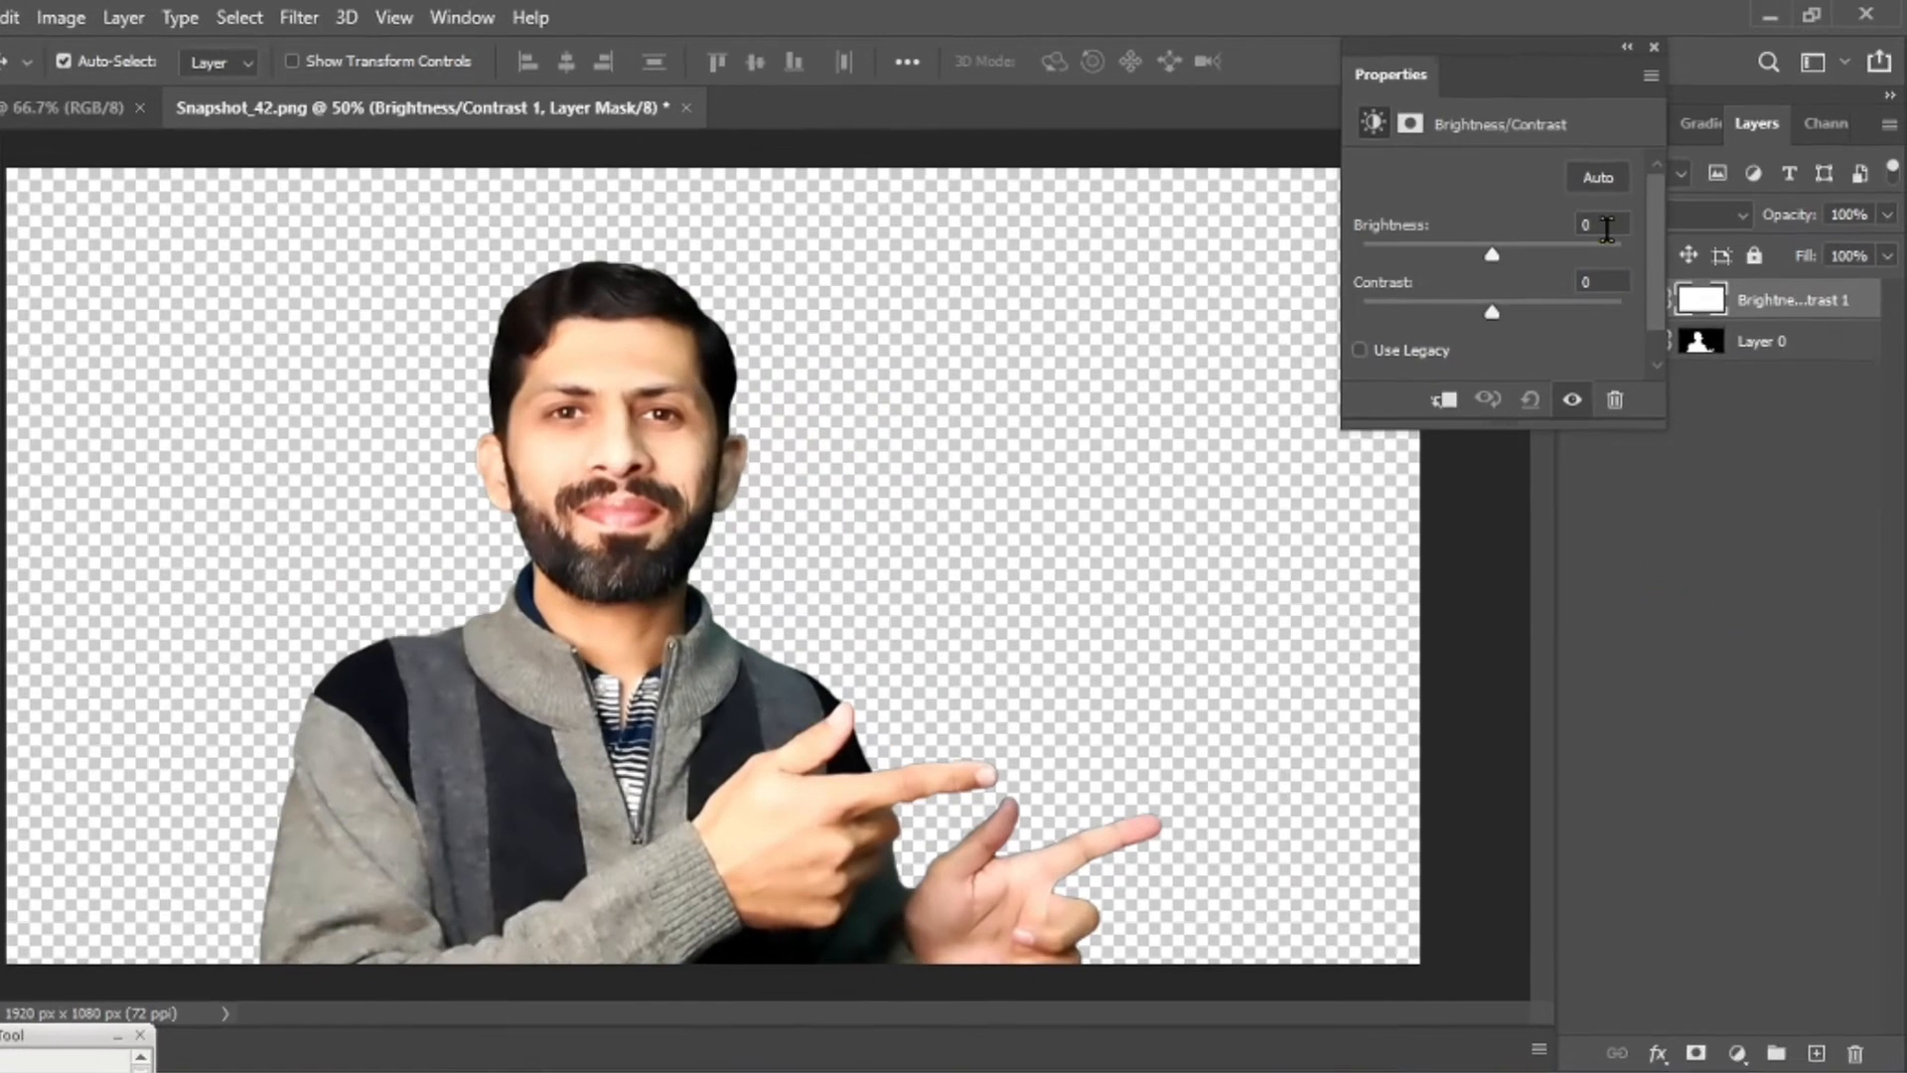
click(1617, 204)
text(40)
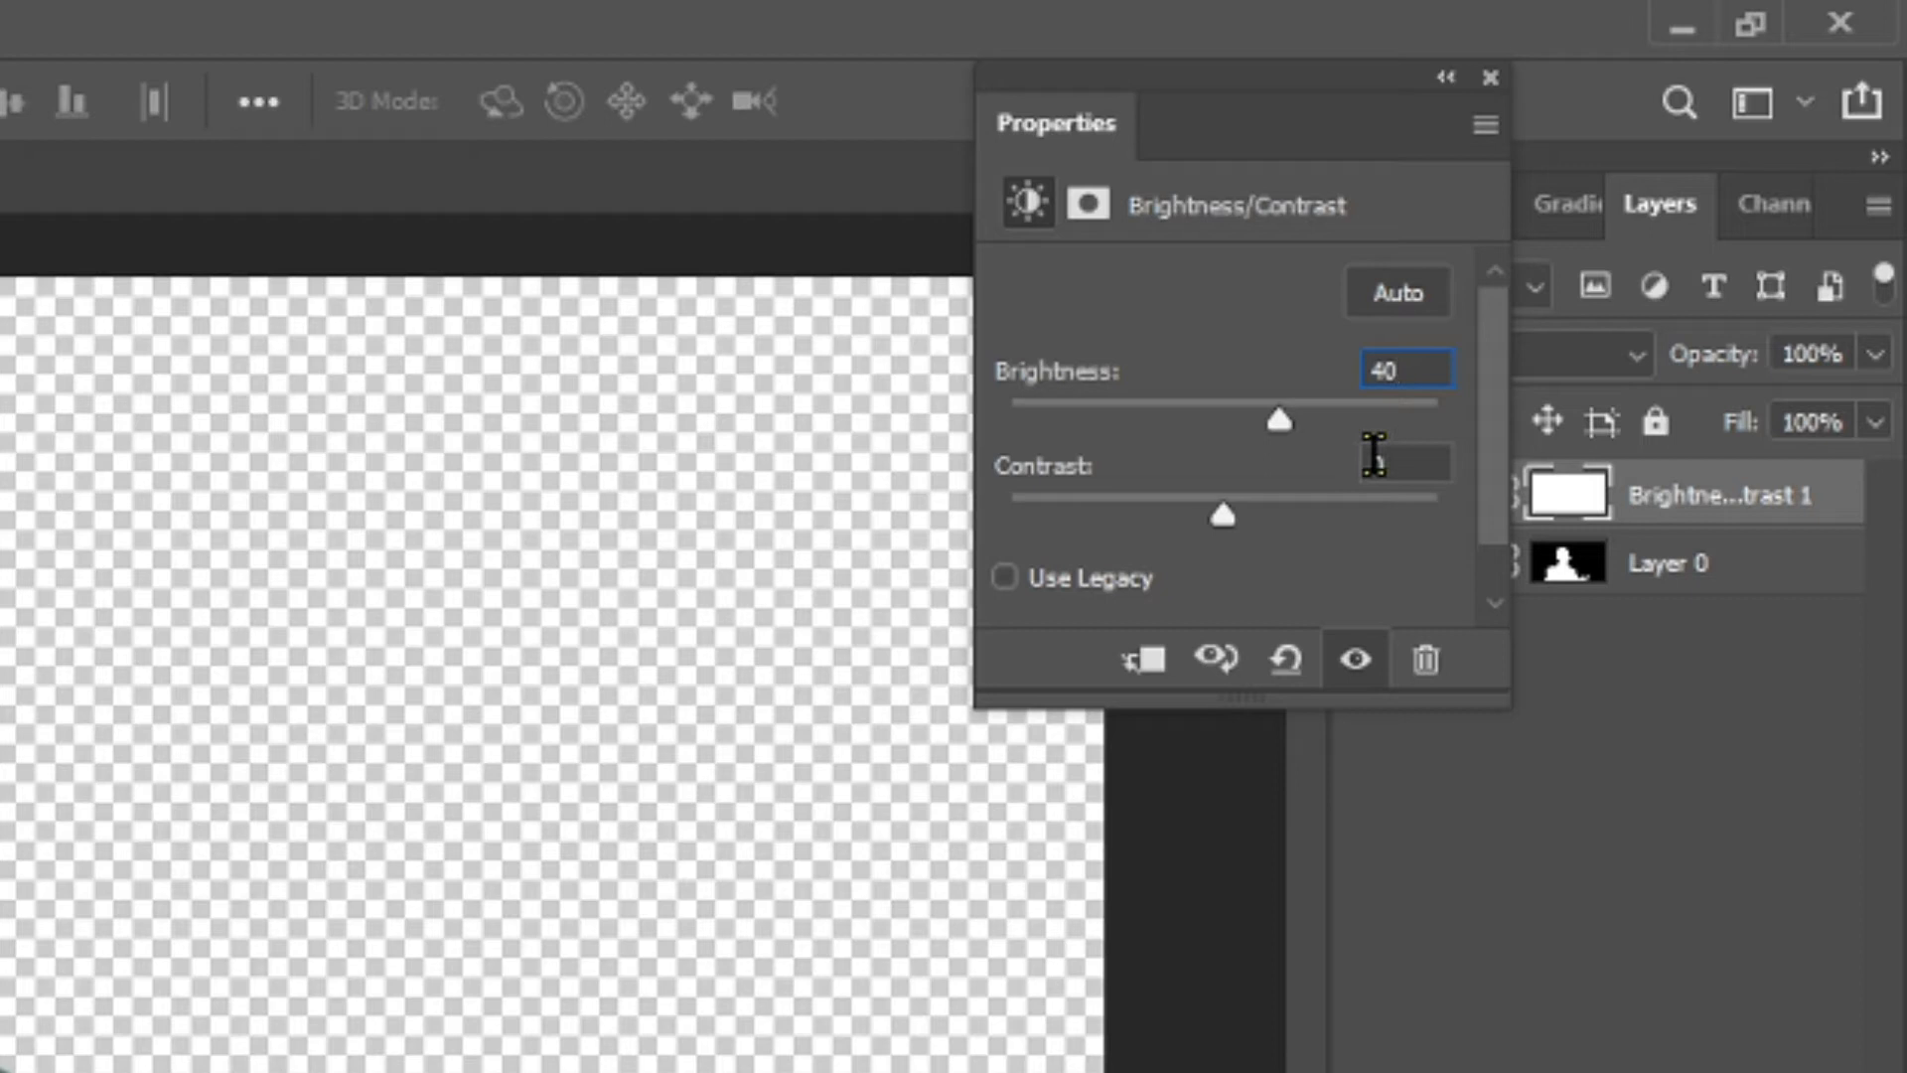
text(200)
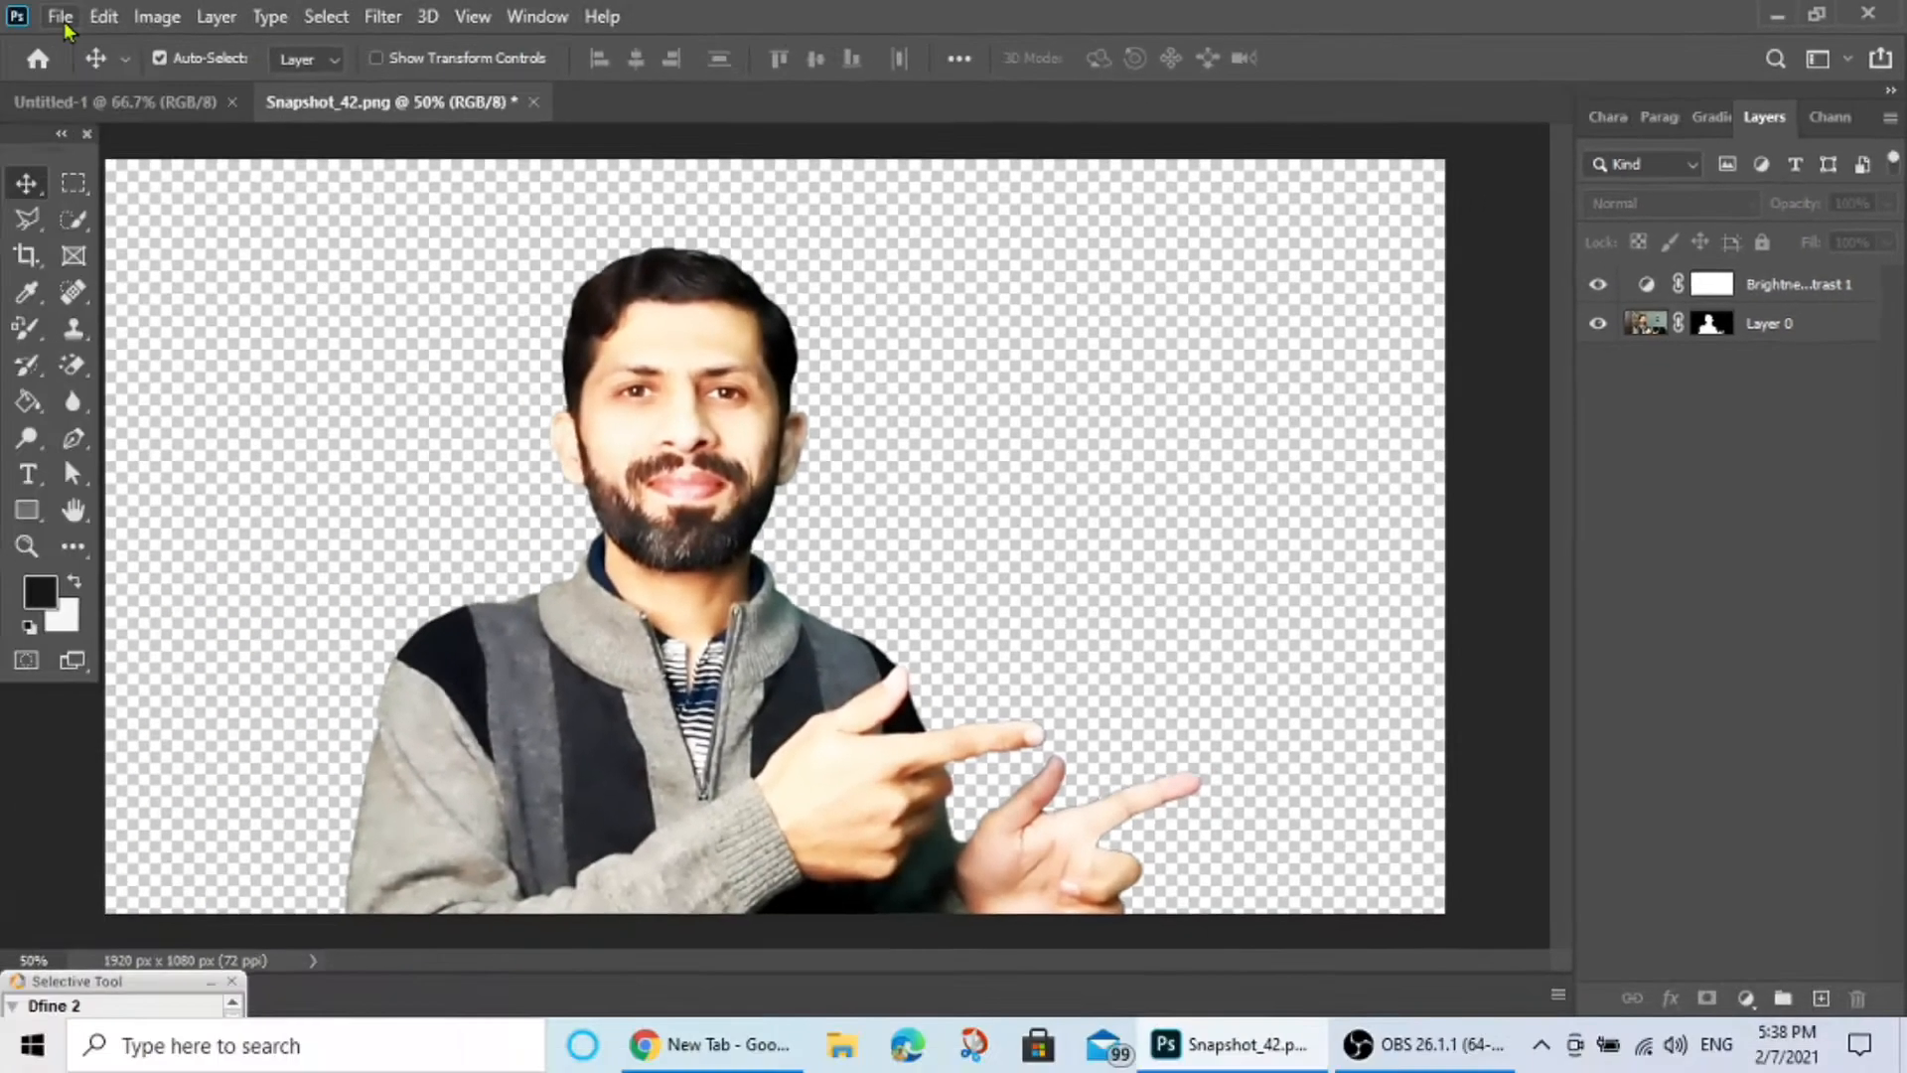
Save the cutout to the Desktop as a PNG named "Snapshot_42 png" with the large file size option.
click(61, 17)
click(99, 354)
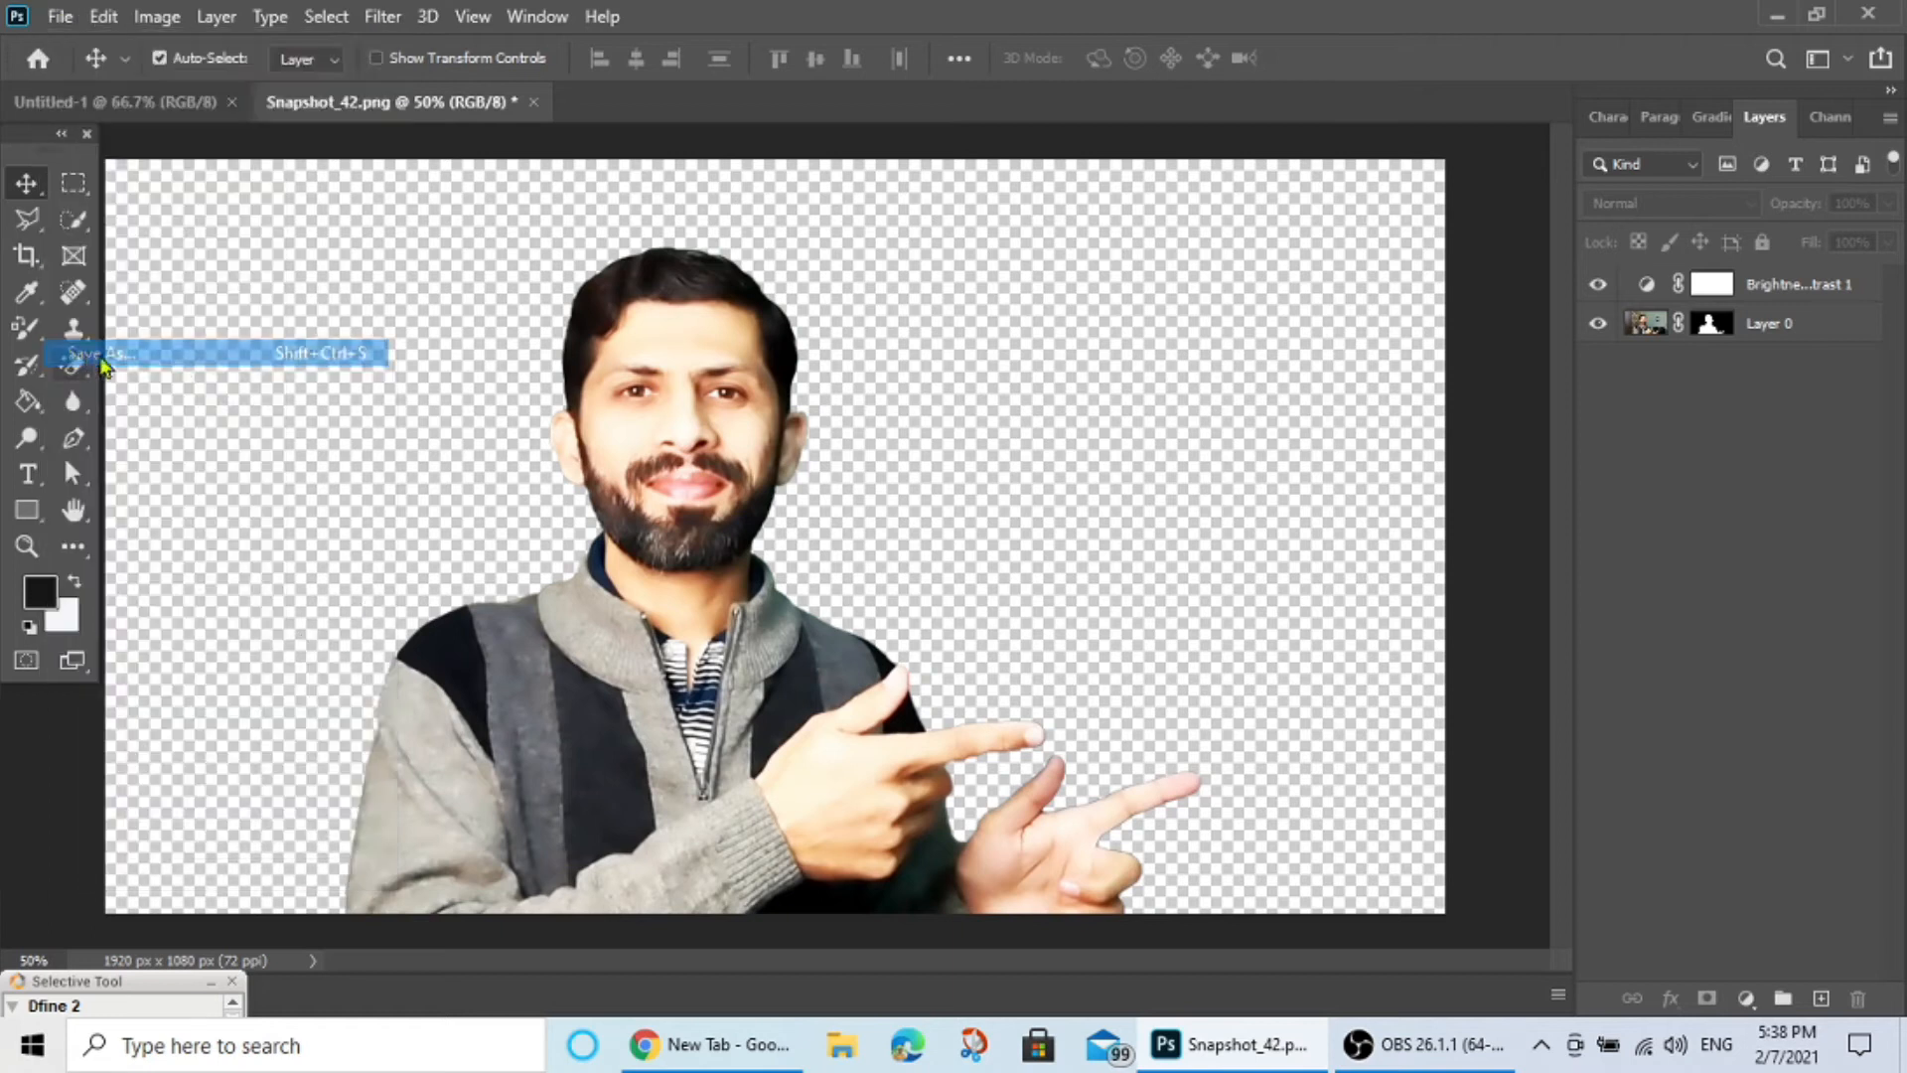
click(1092, 765)
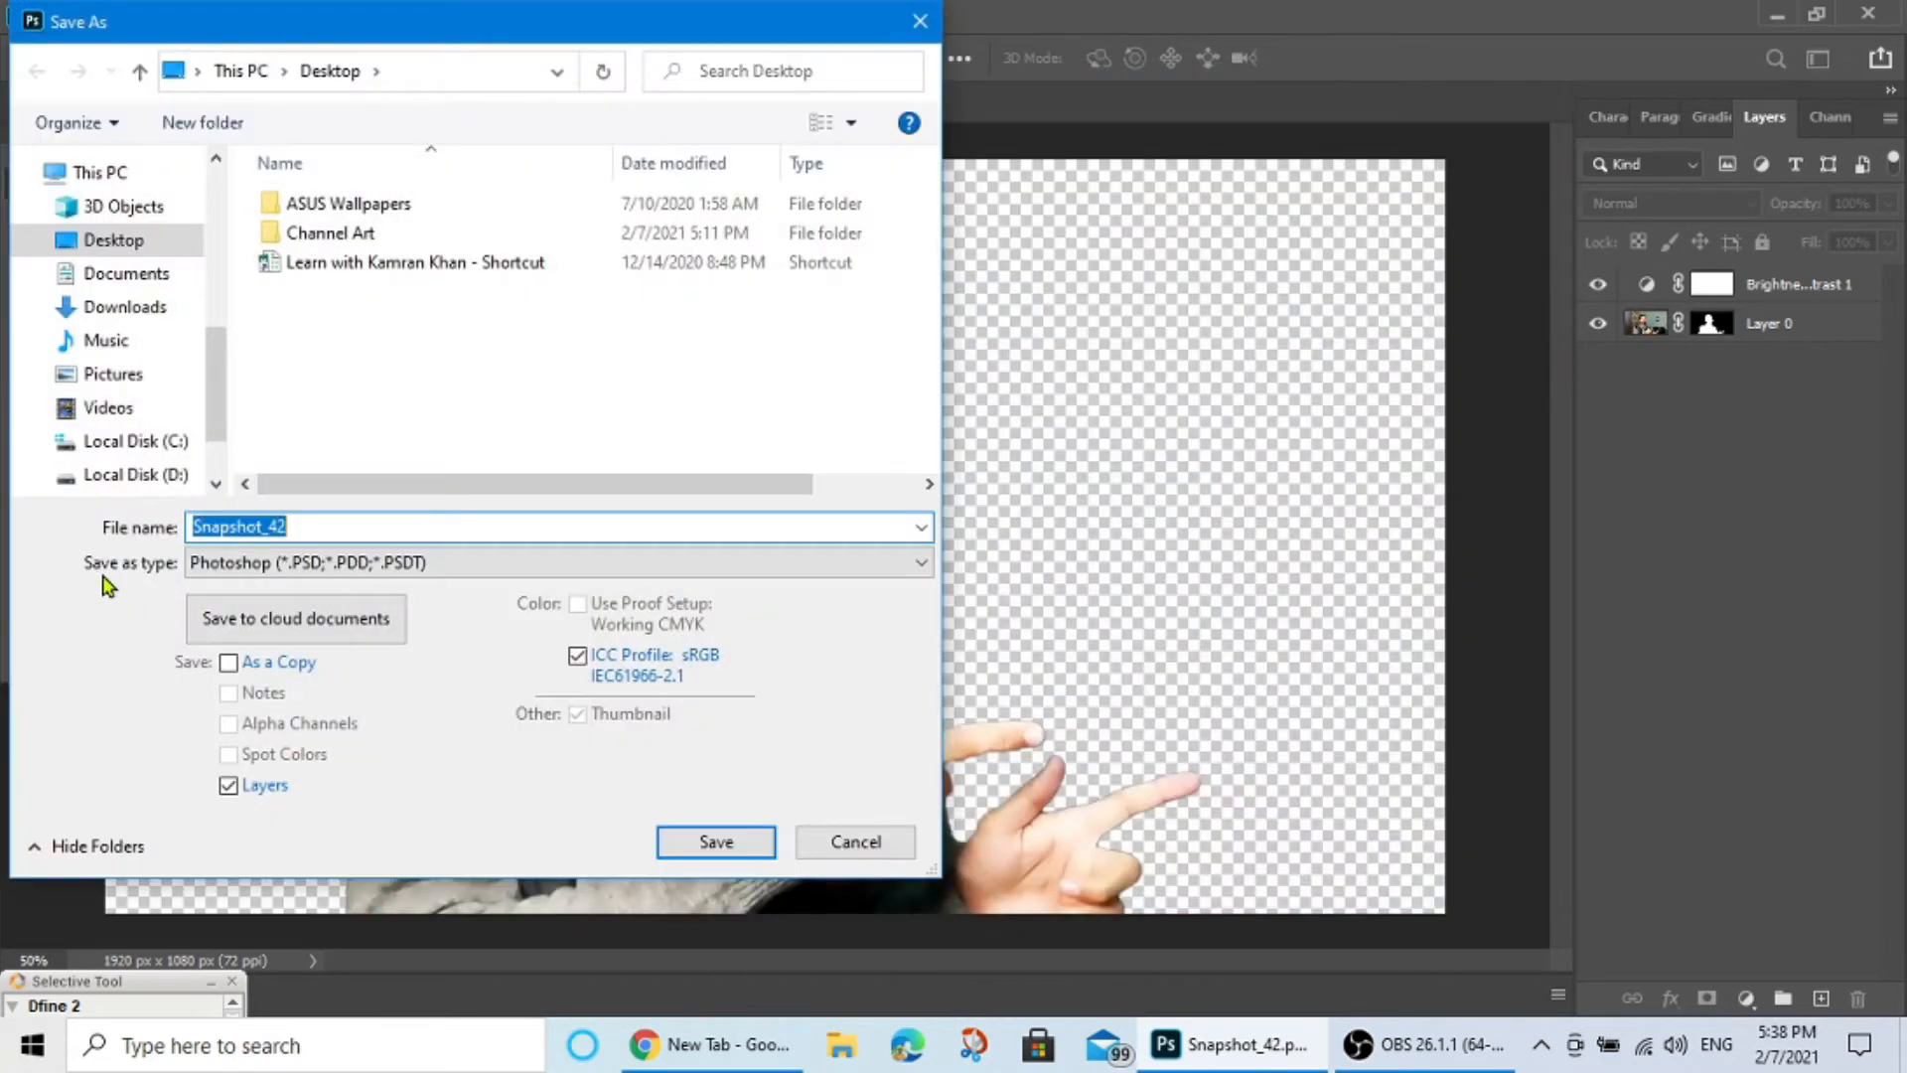
click(268, 564)
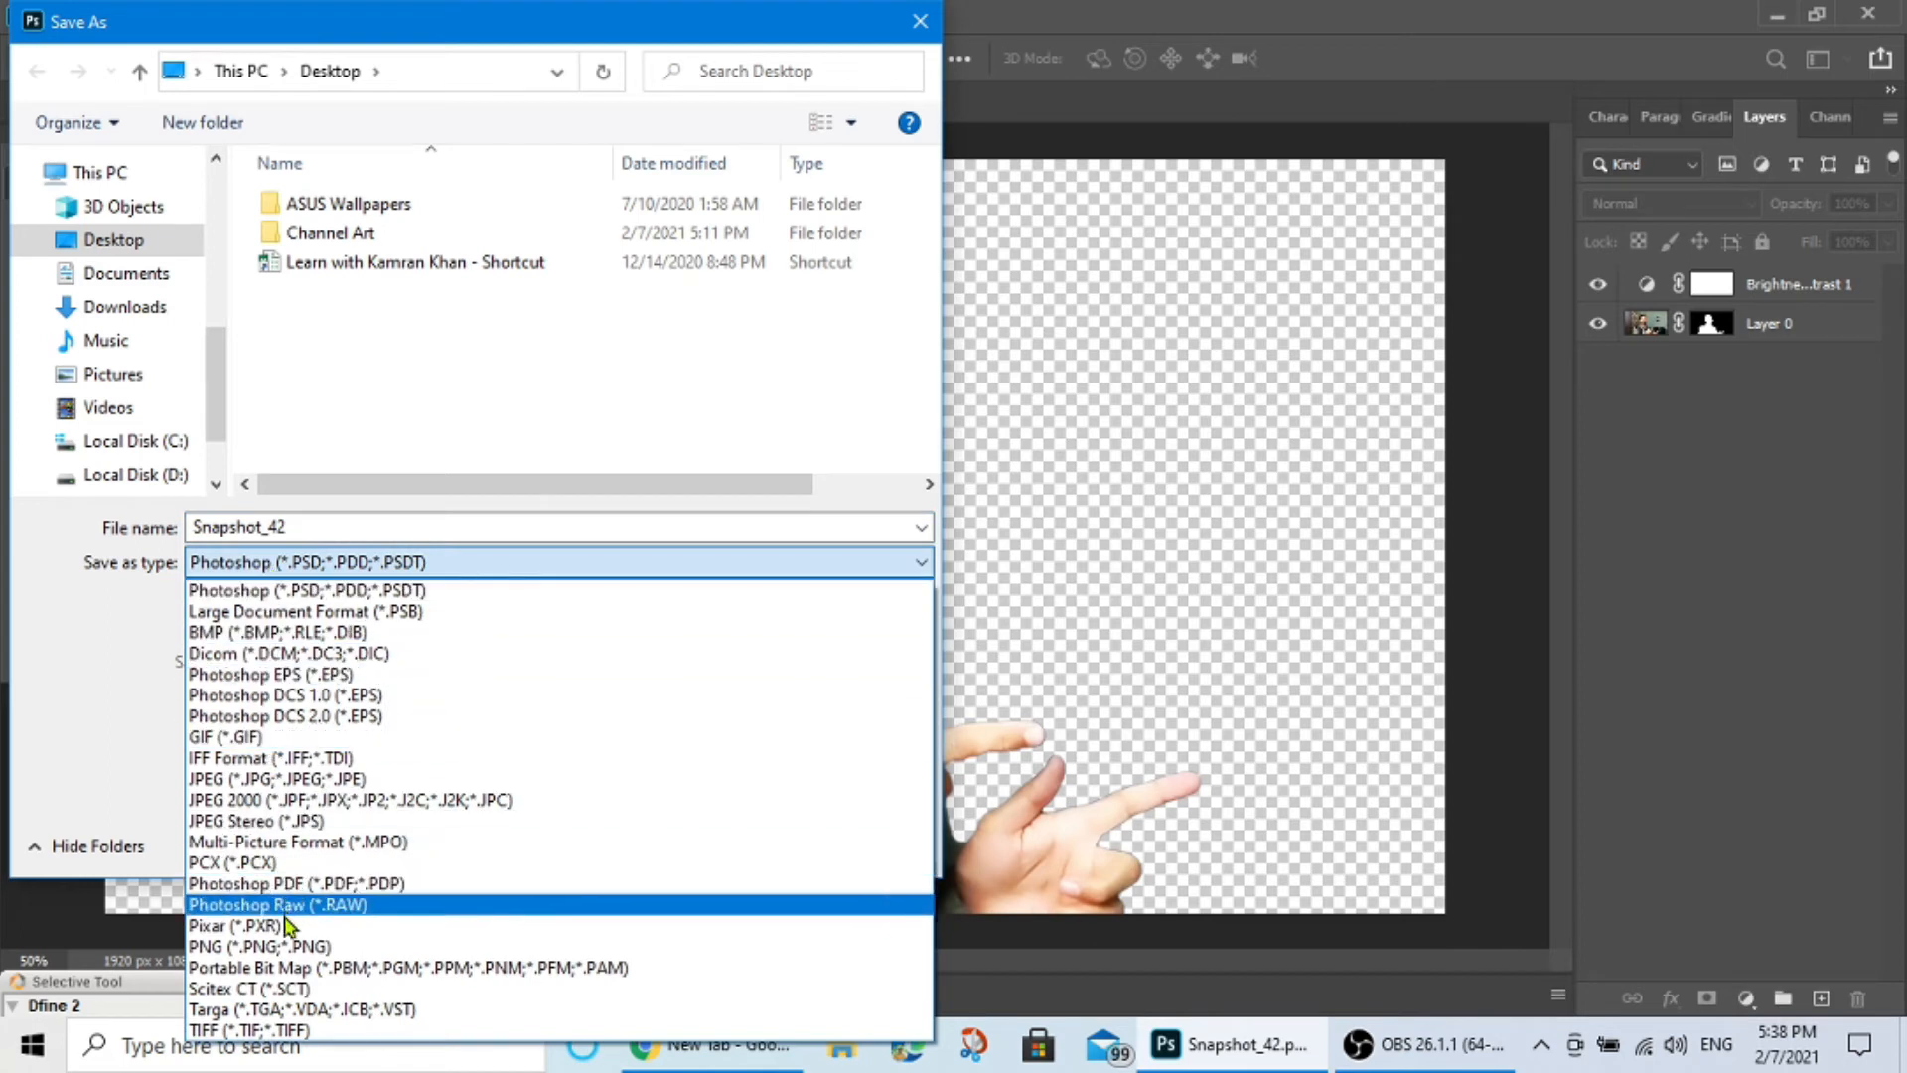
click(291, 948)
click(192, 524)
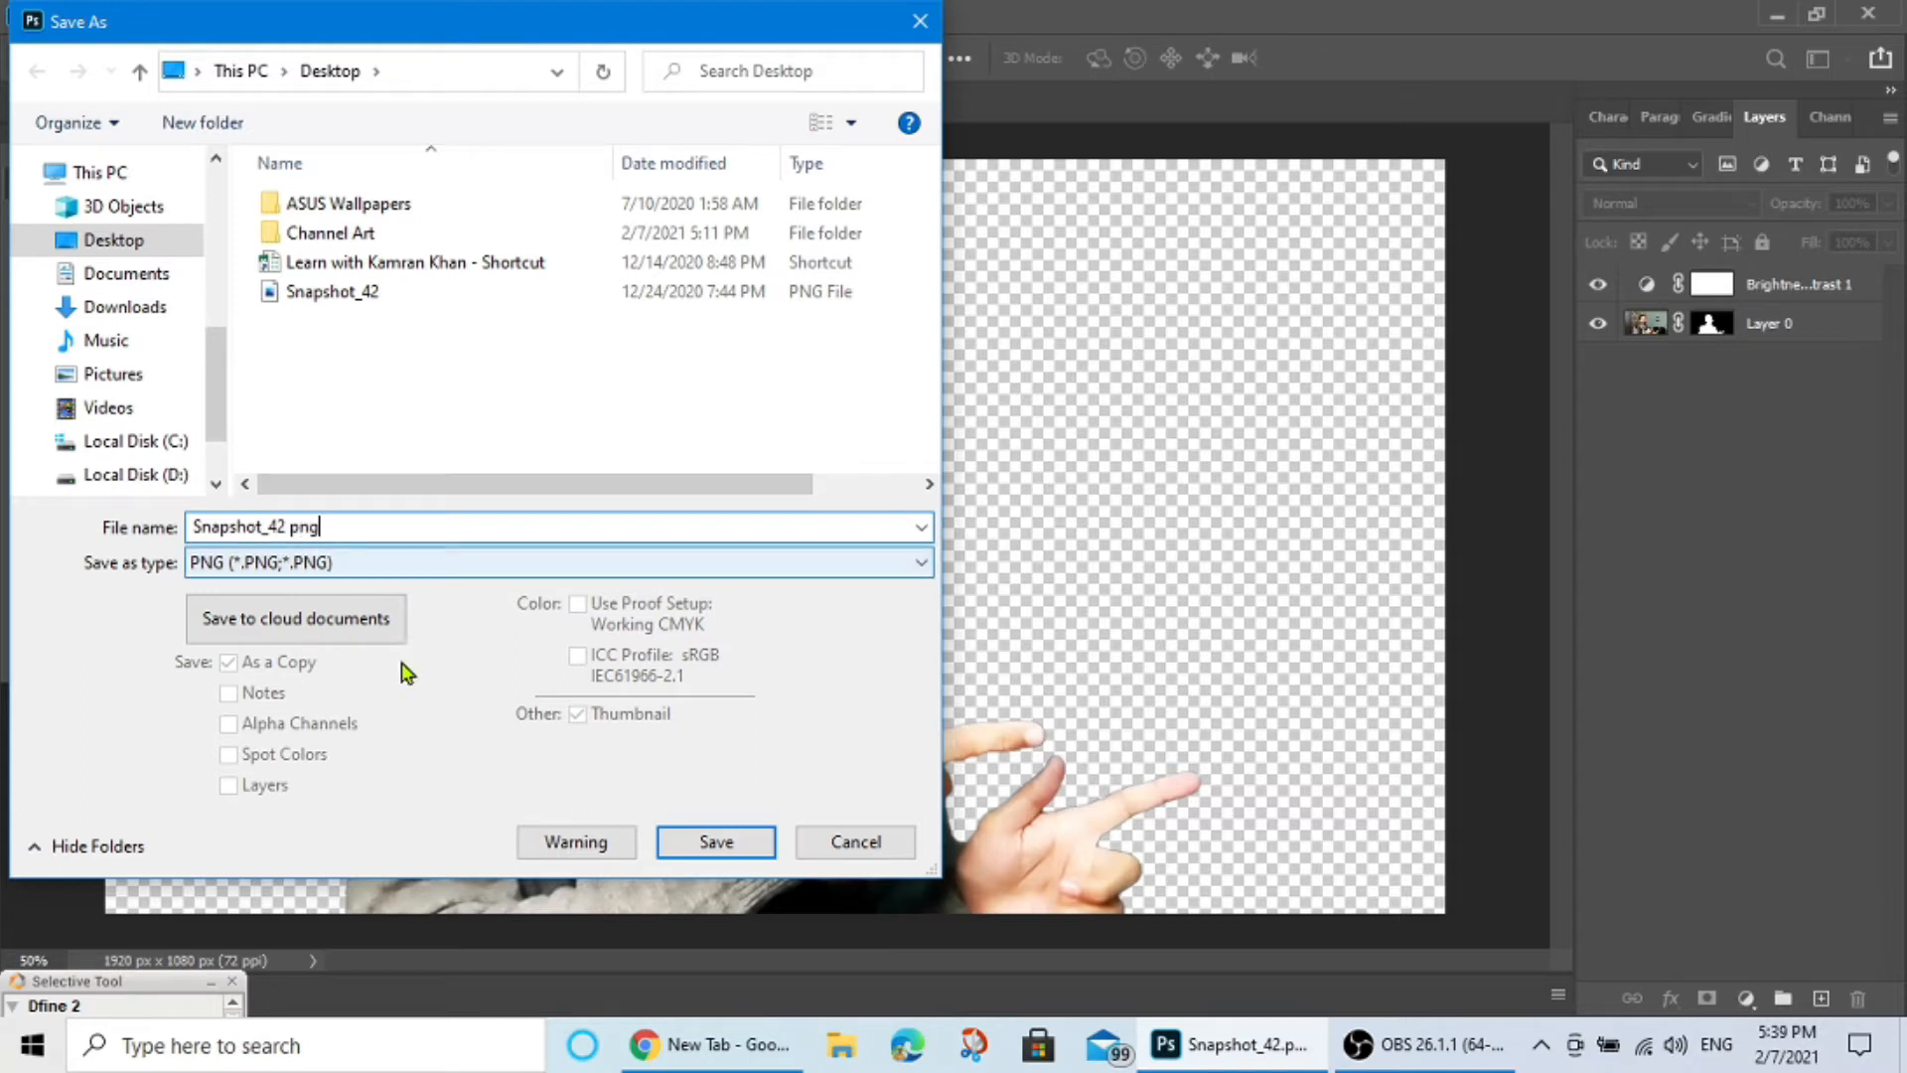
click(715, 841)
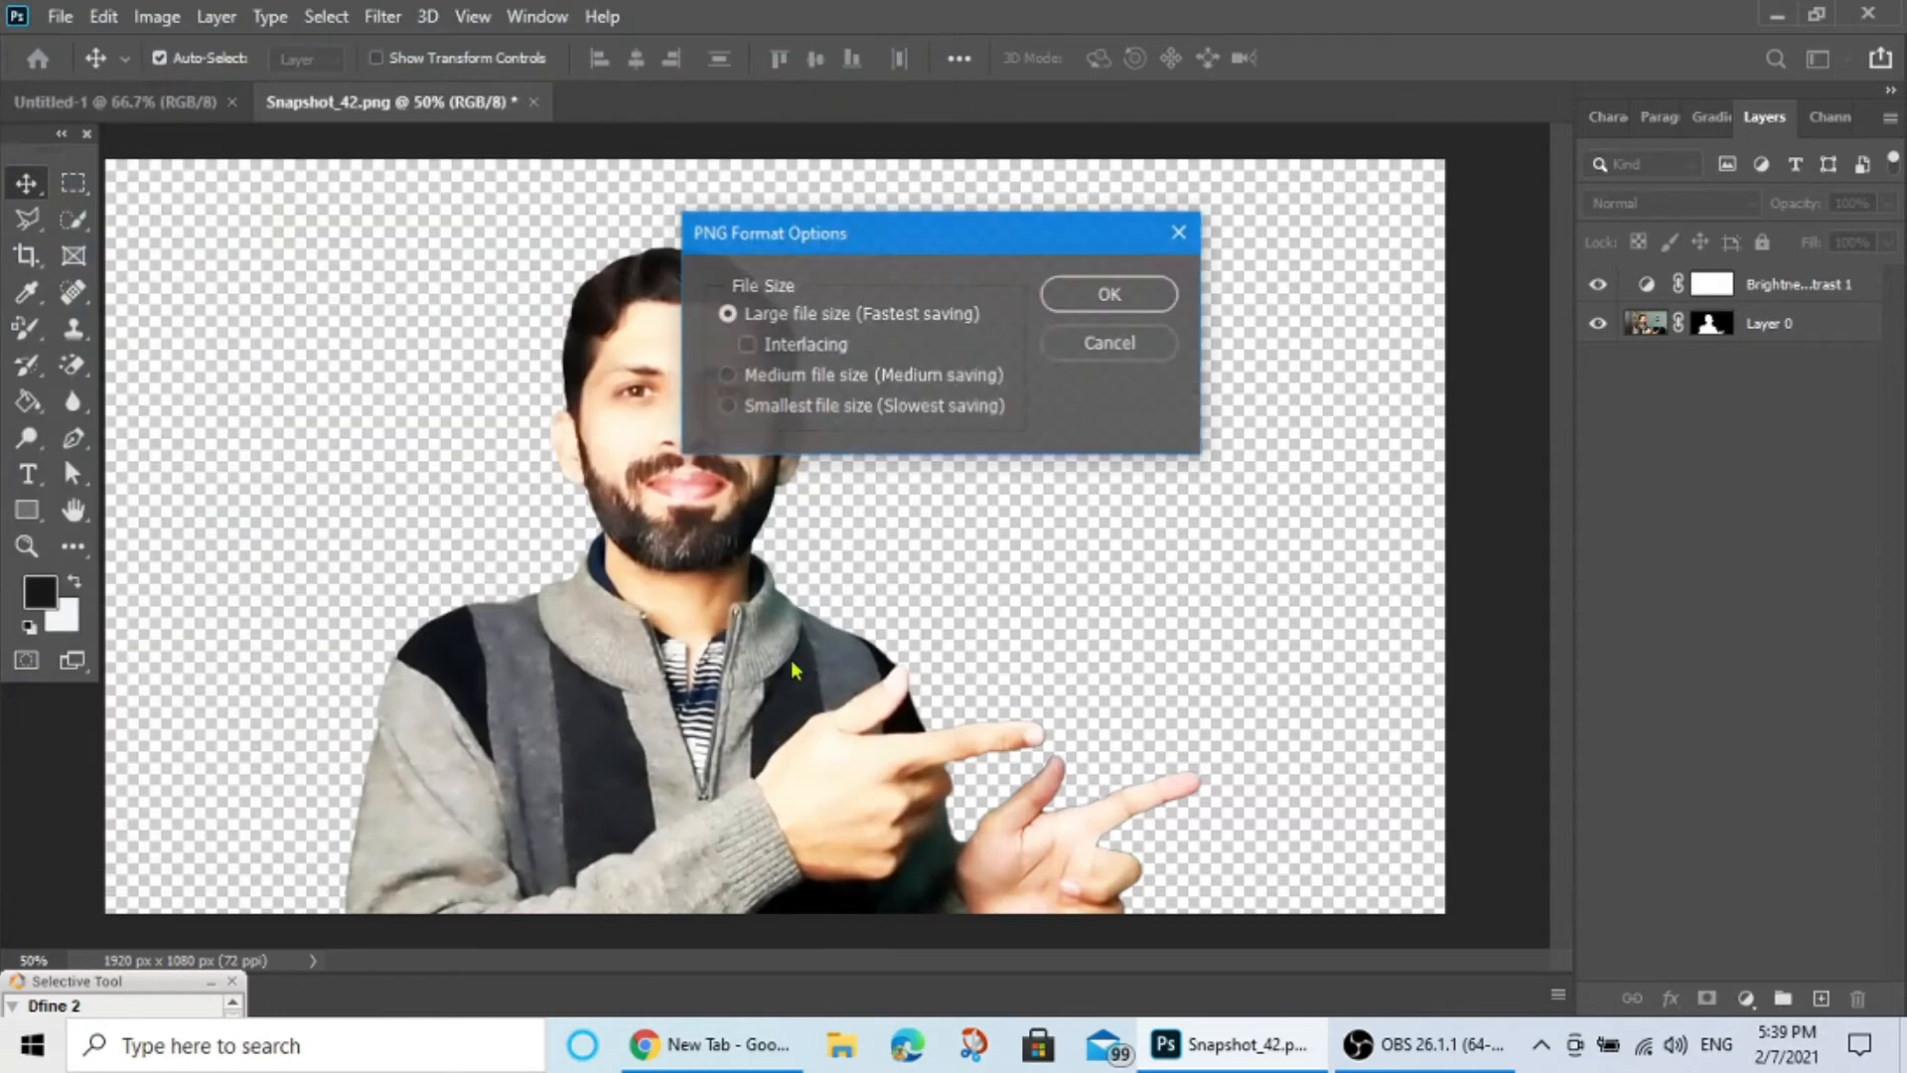
click(1087, 306)
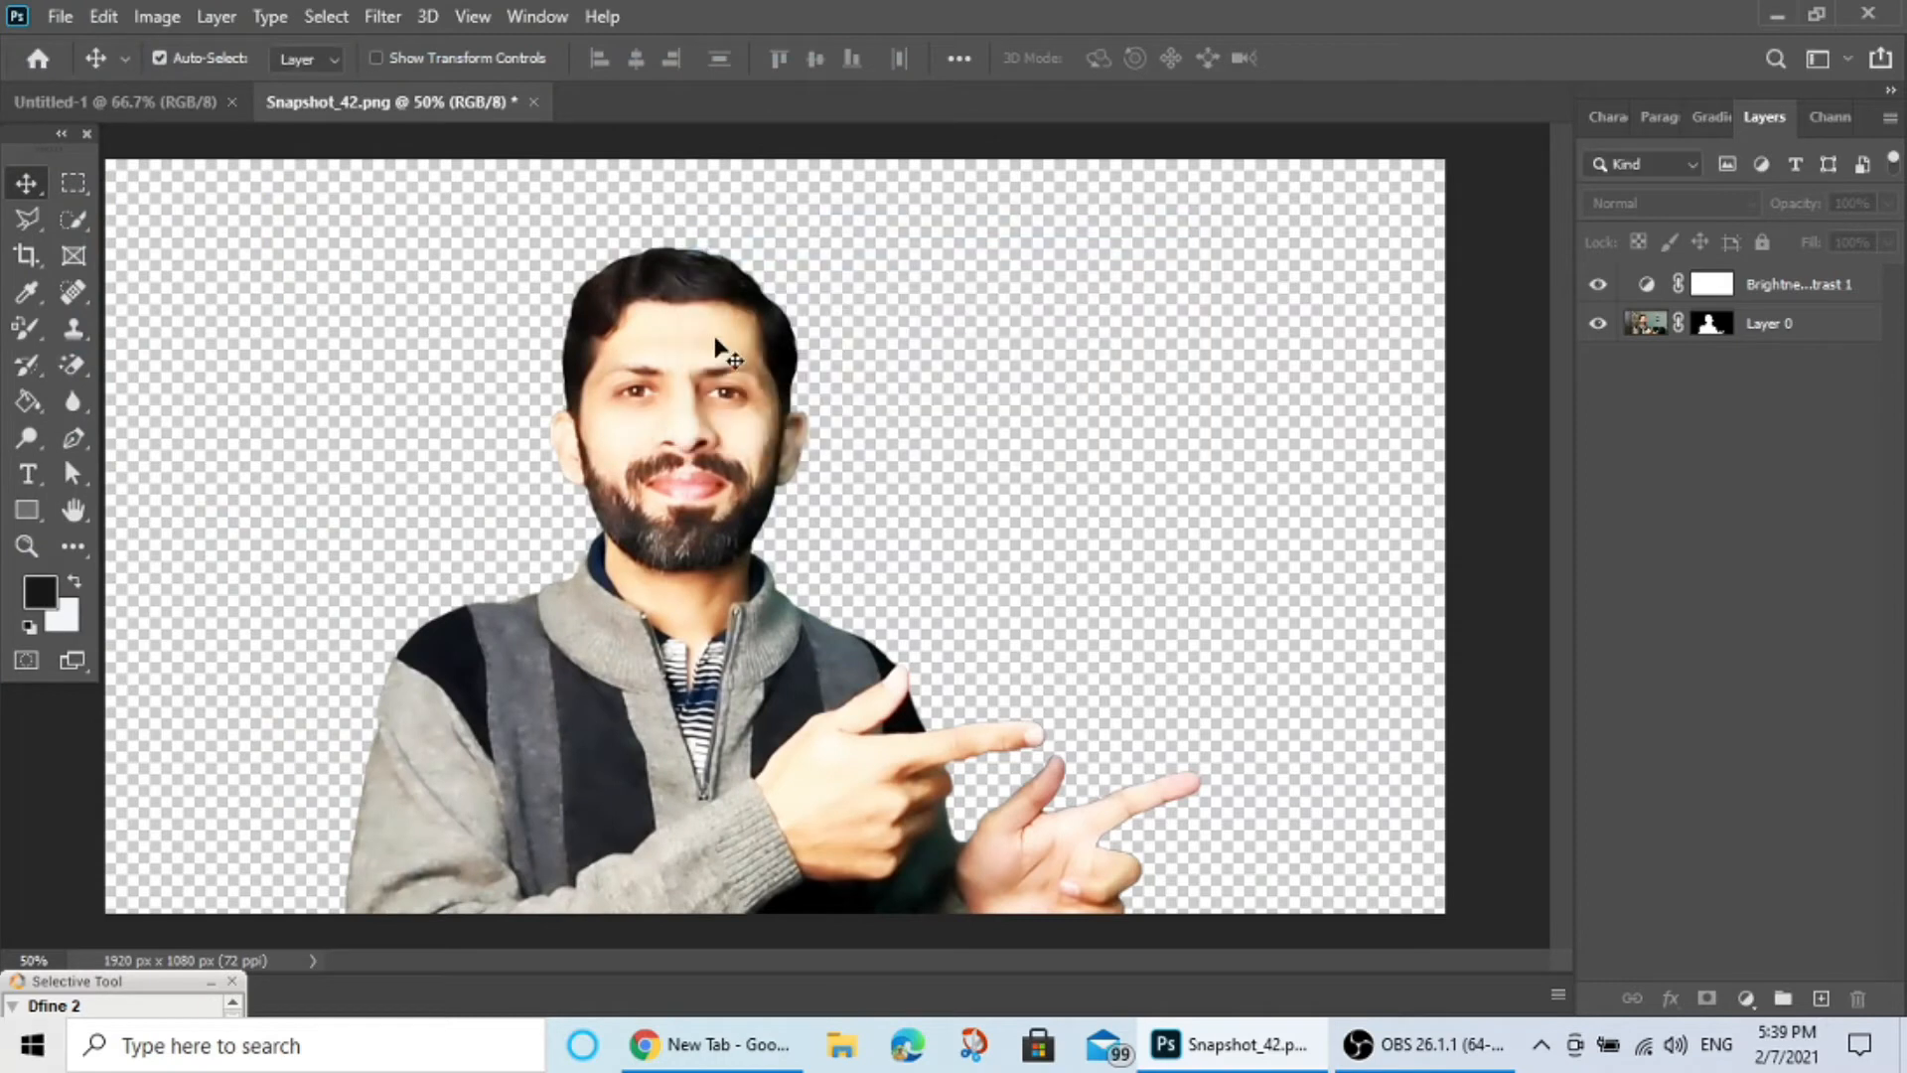
Place the Snapshot_42 png cutout into the Untitled-1 document, move it to the canvas's left side and enlarge it slightly.
click(145, 100)
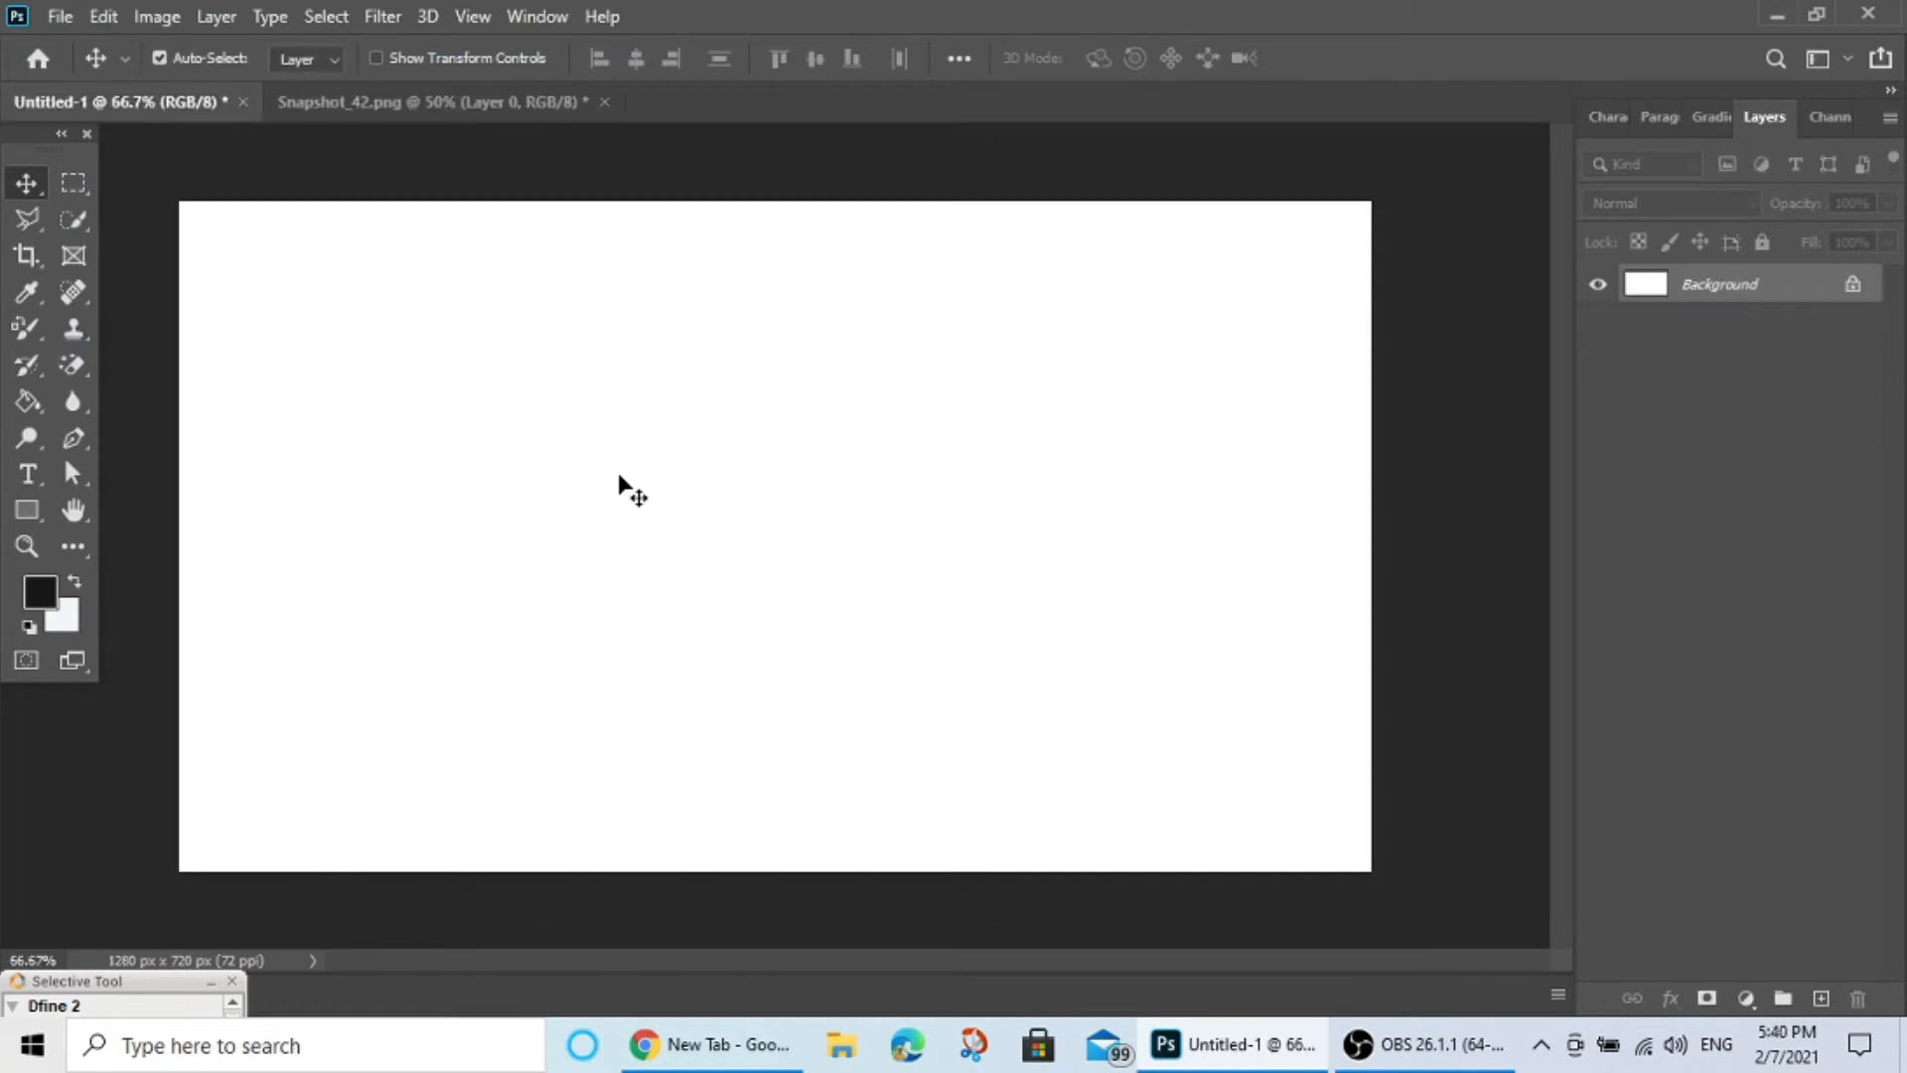
click(1210, 1066)
drag(364, 614, 683, 648)
click(1336, 62)
drag(765, 586, 504, 651)
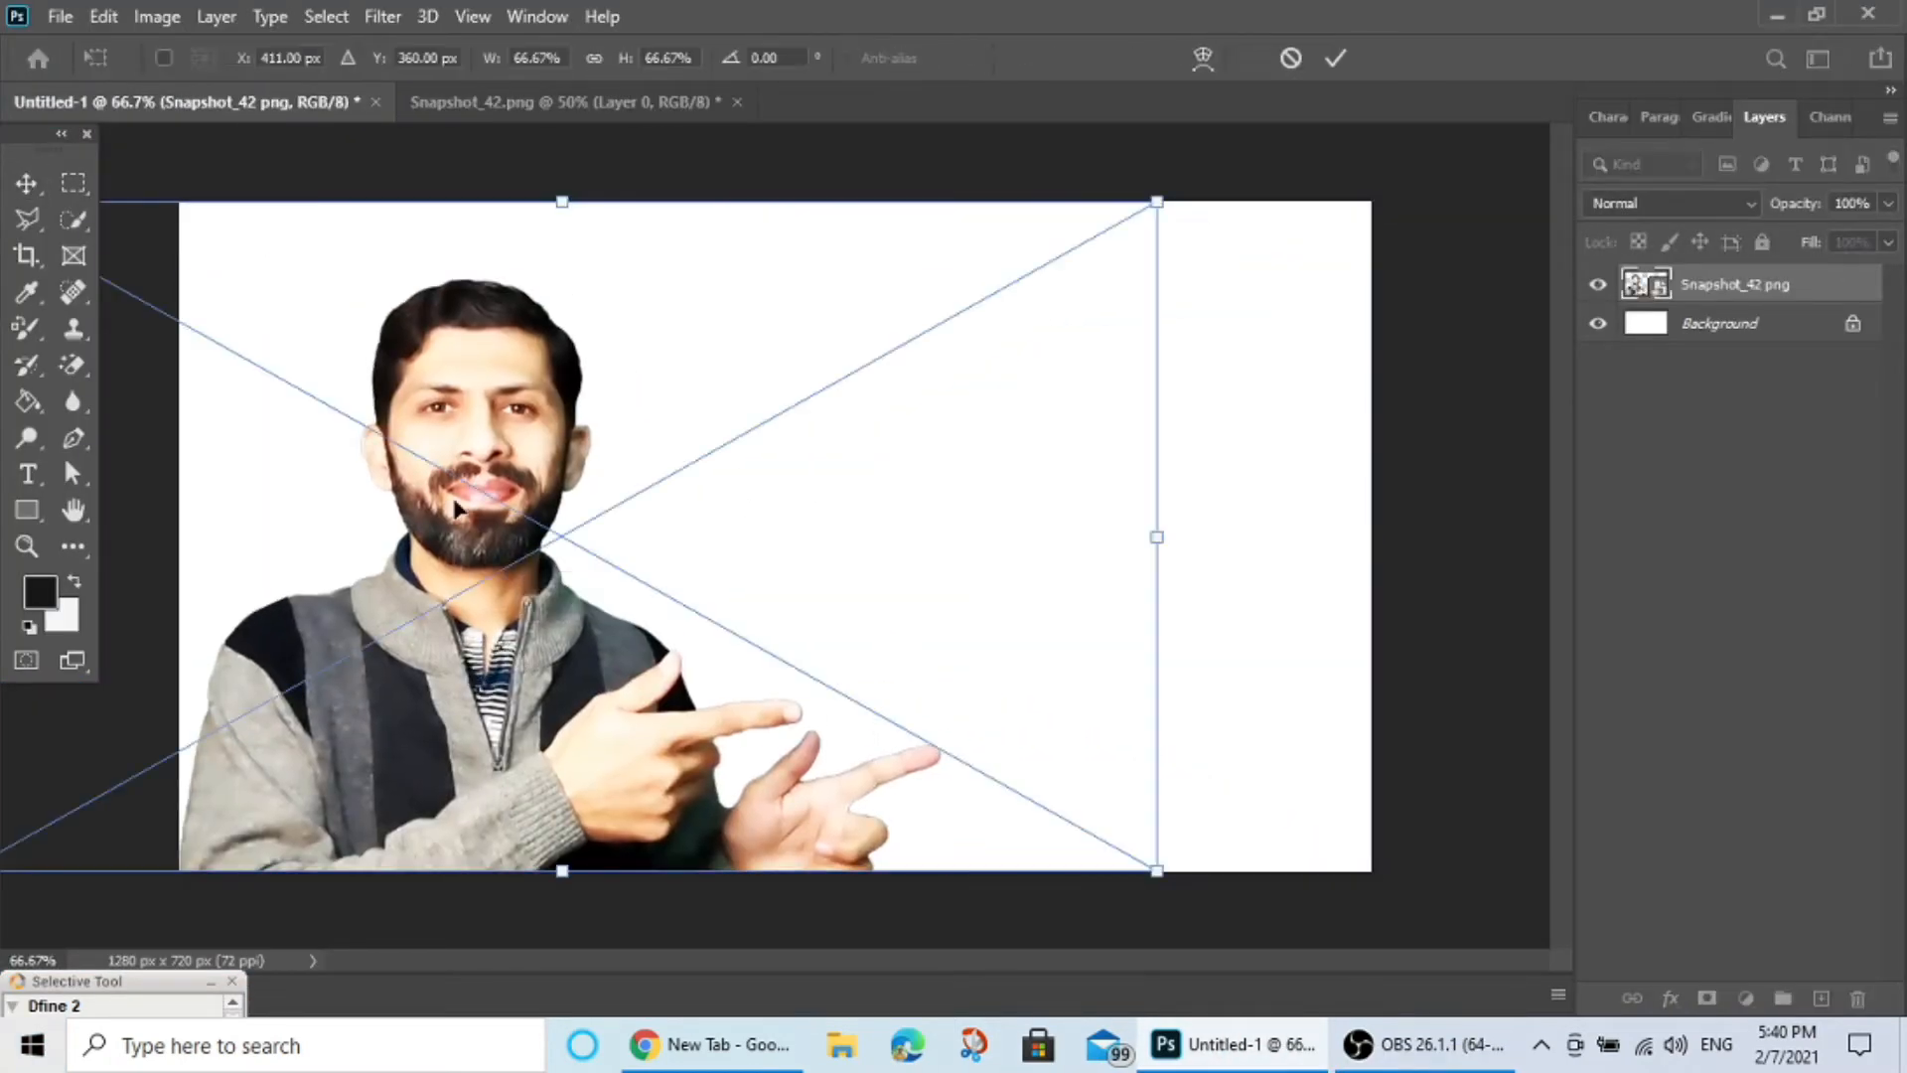
drag(565, 199, 557, 149)
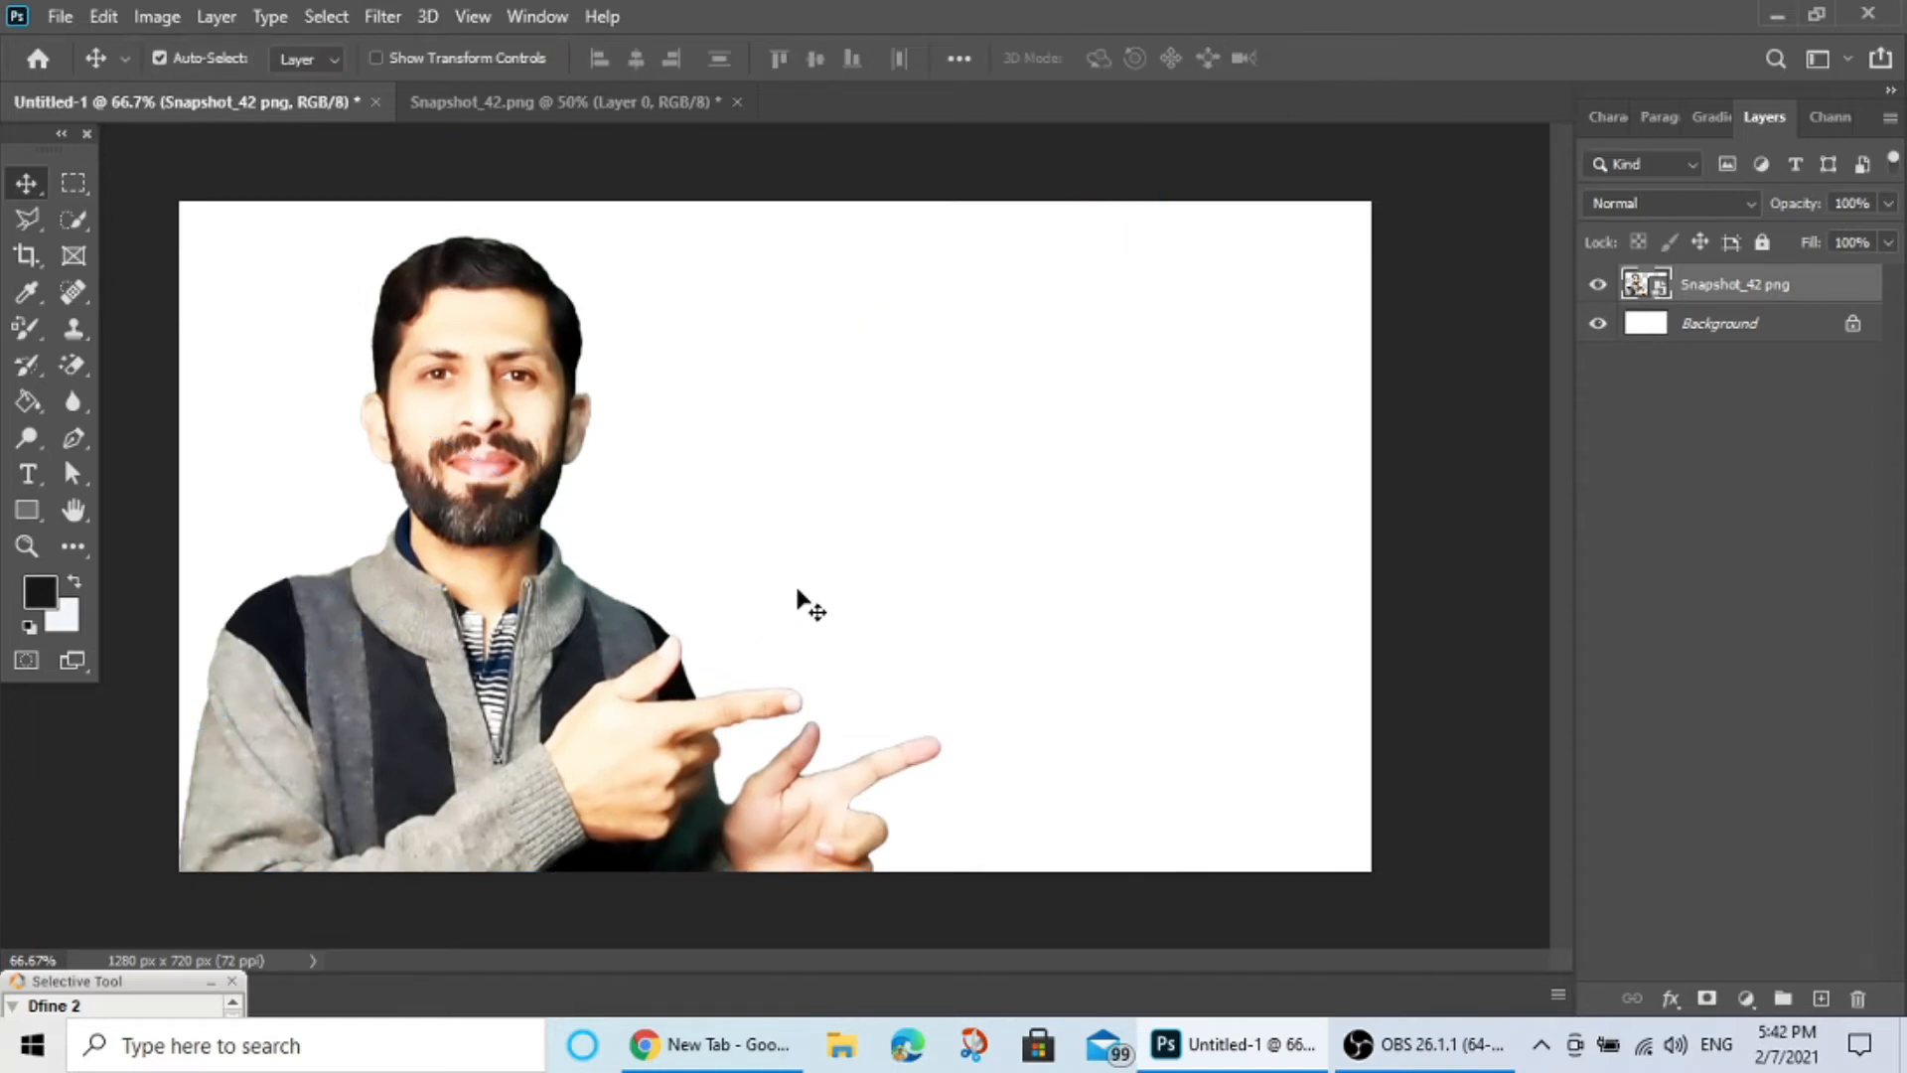
Add a linear black-to-transparent Gradient Fill layer at 90° and 100% scale directly above the Background layer.
click(1778, 328)
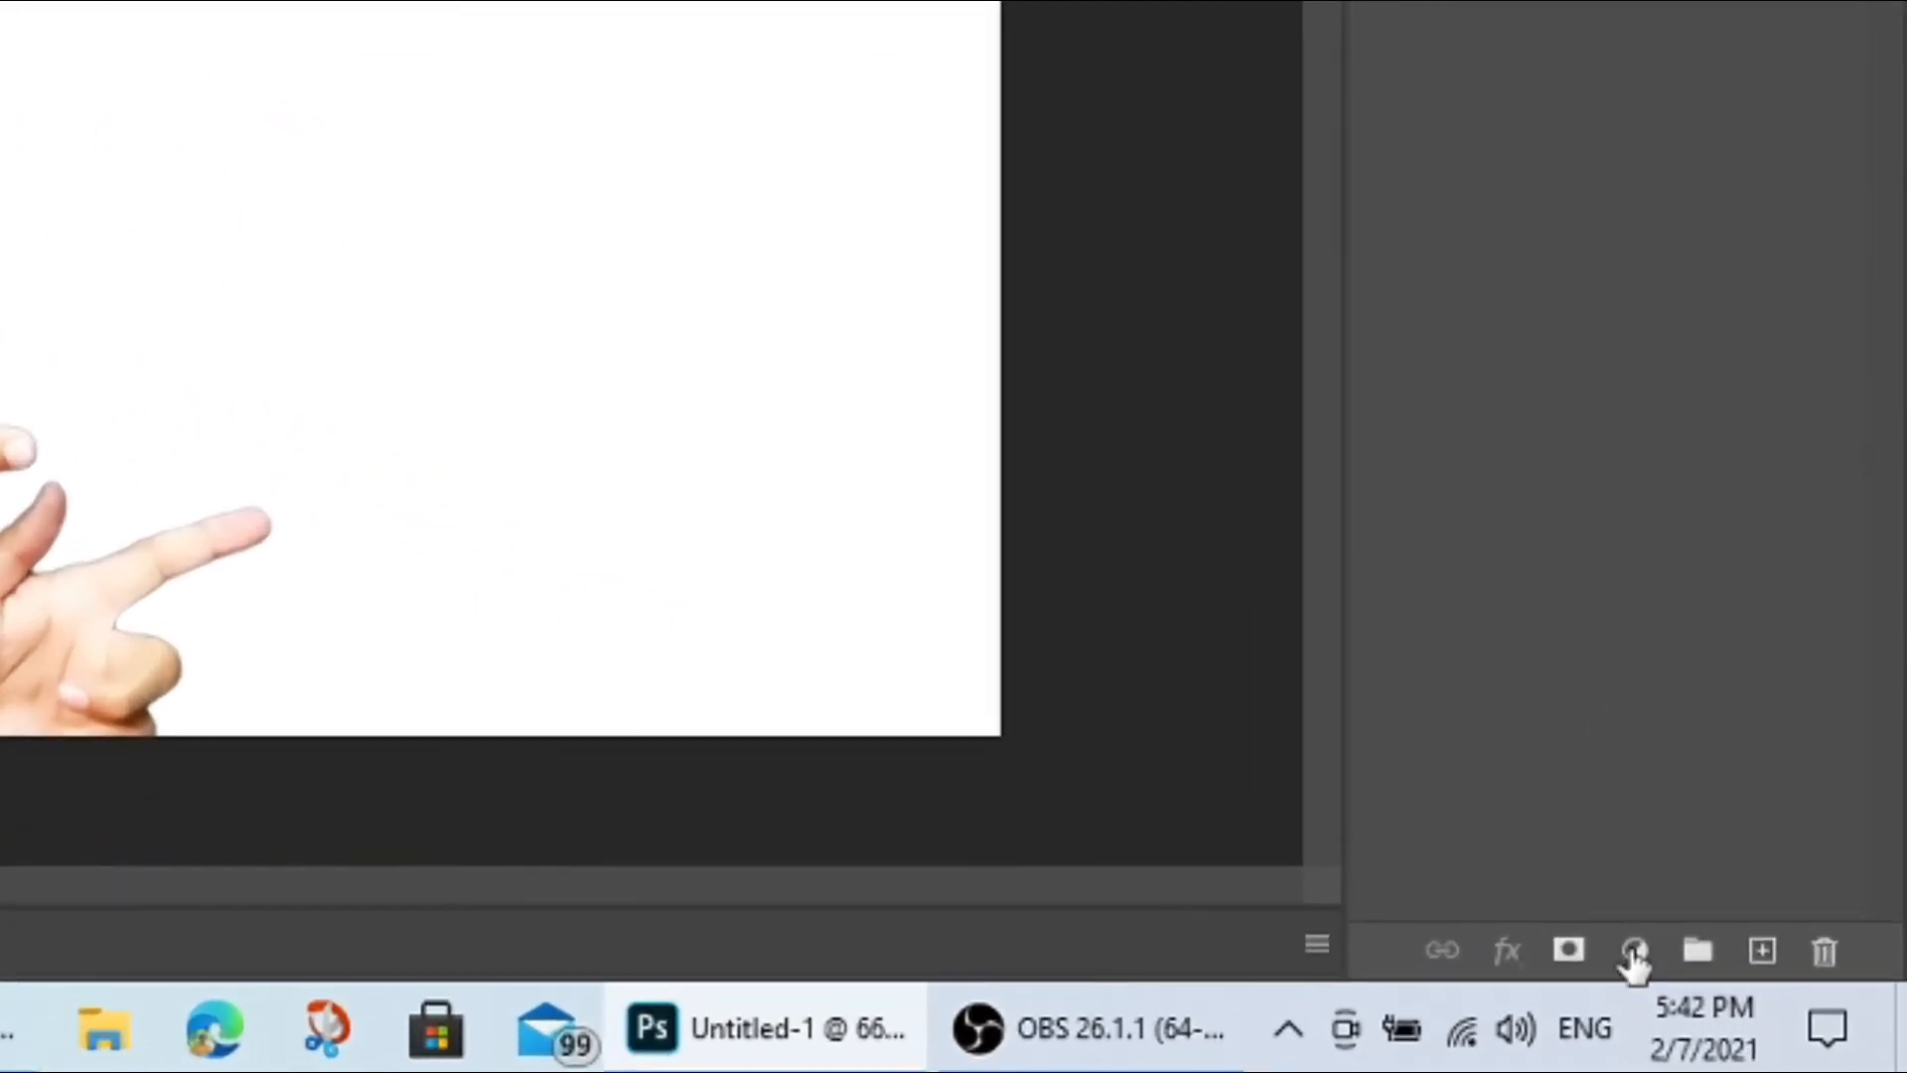
click(1634, 953)
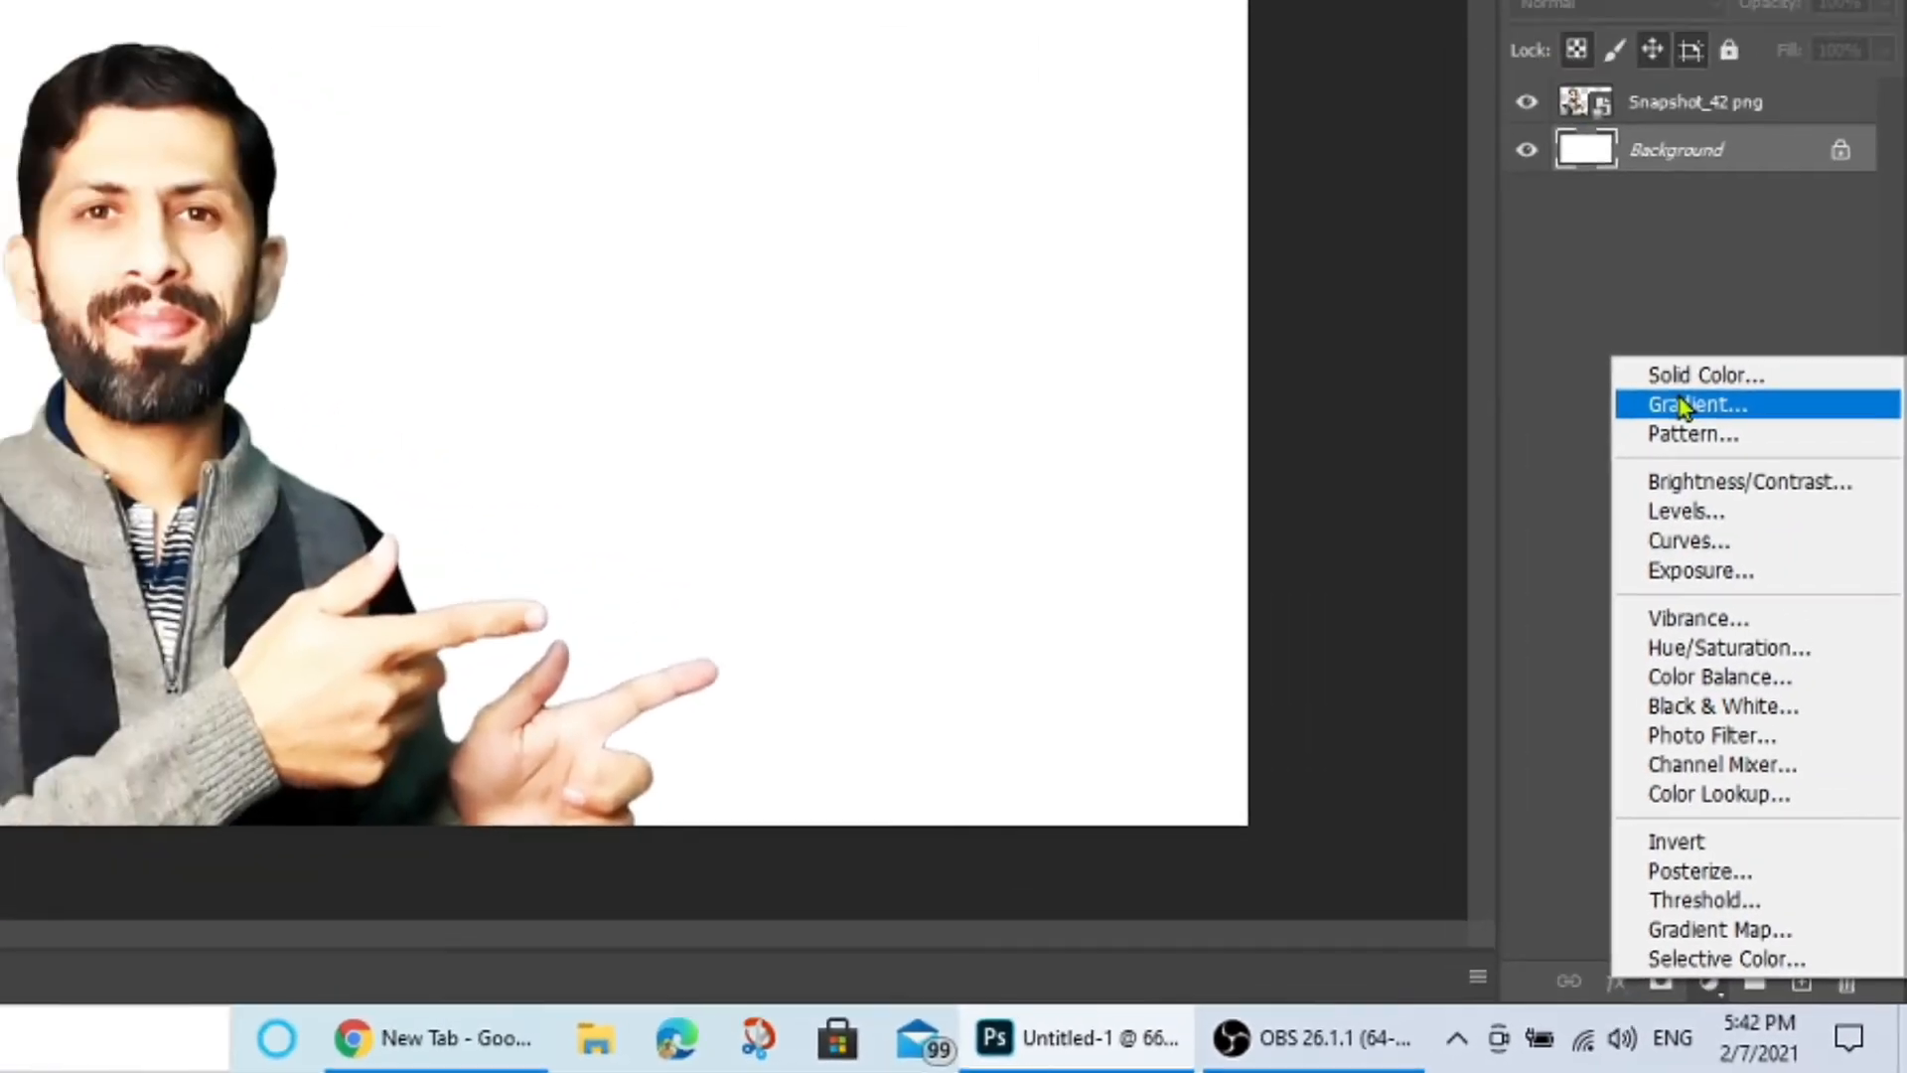
click(1681, 405)
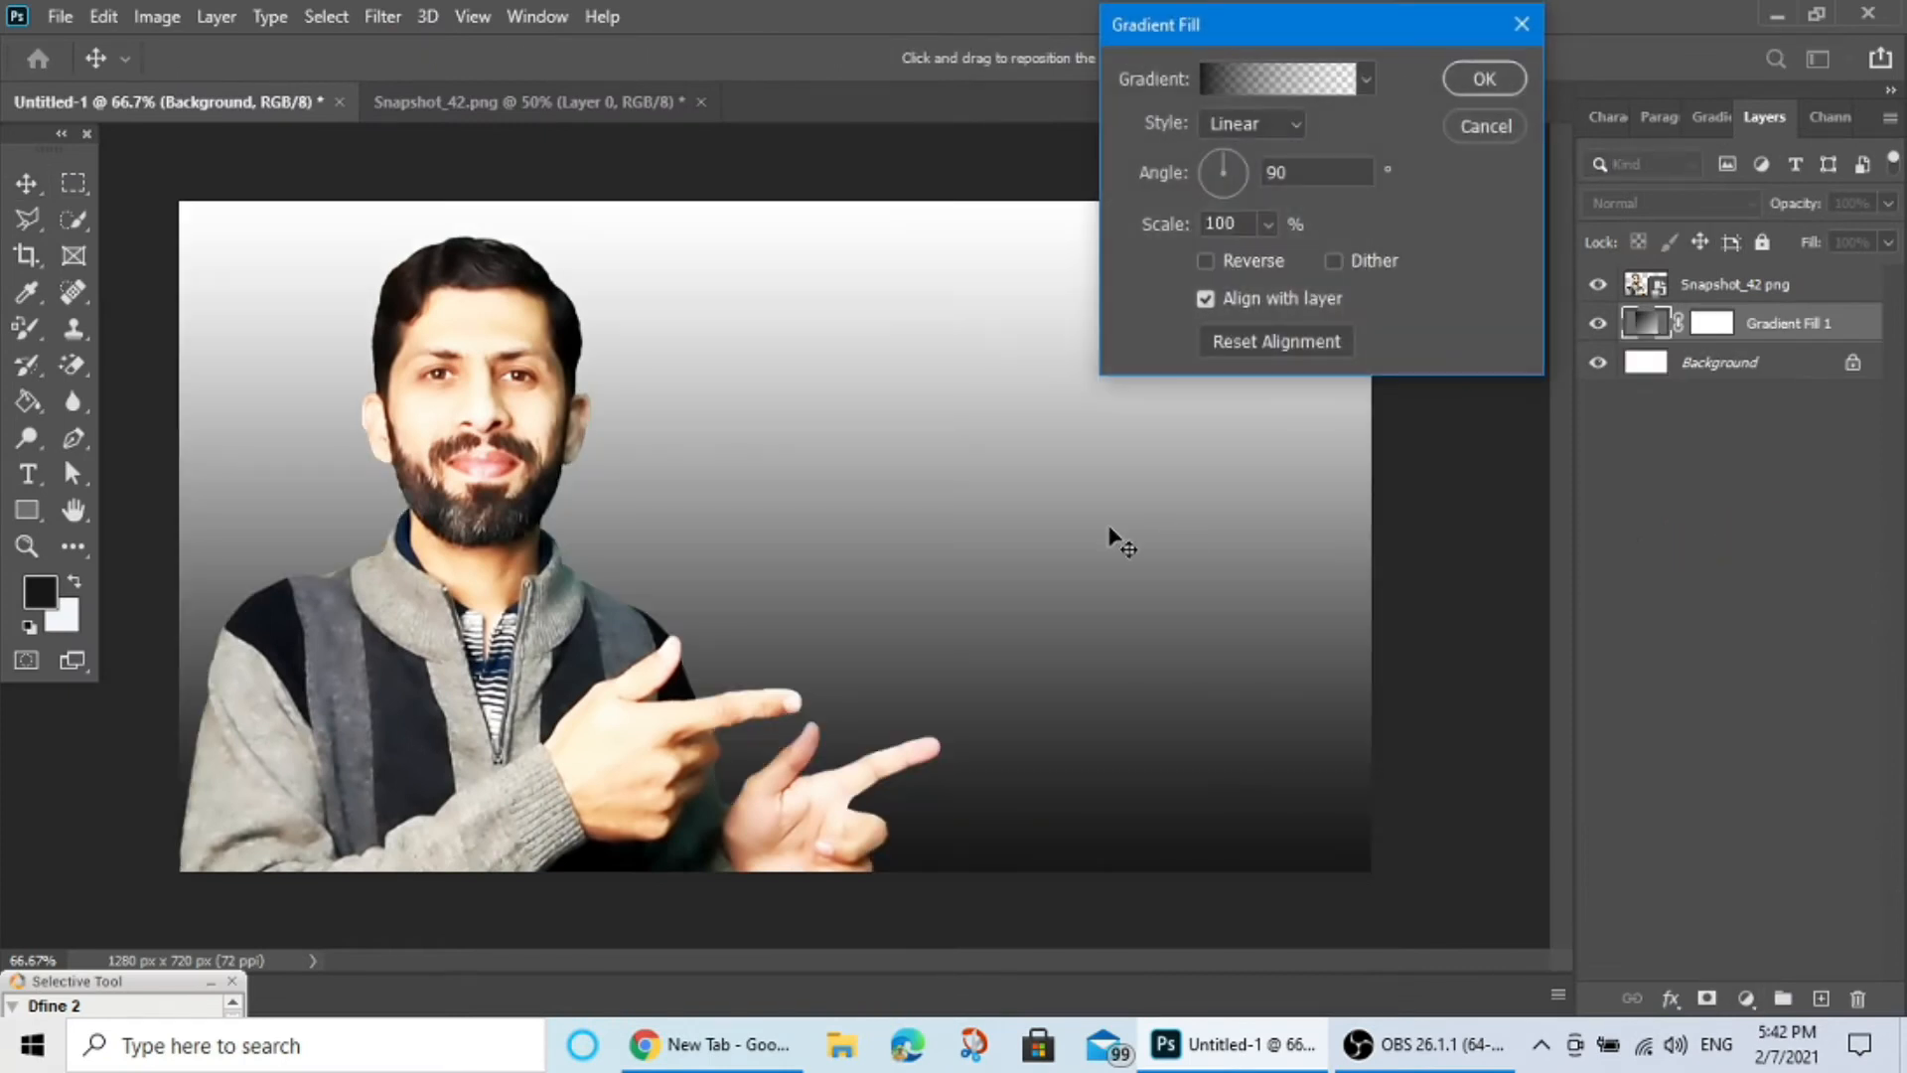
click(1474, 80)
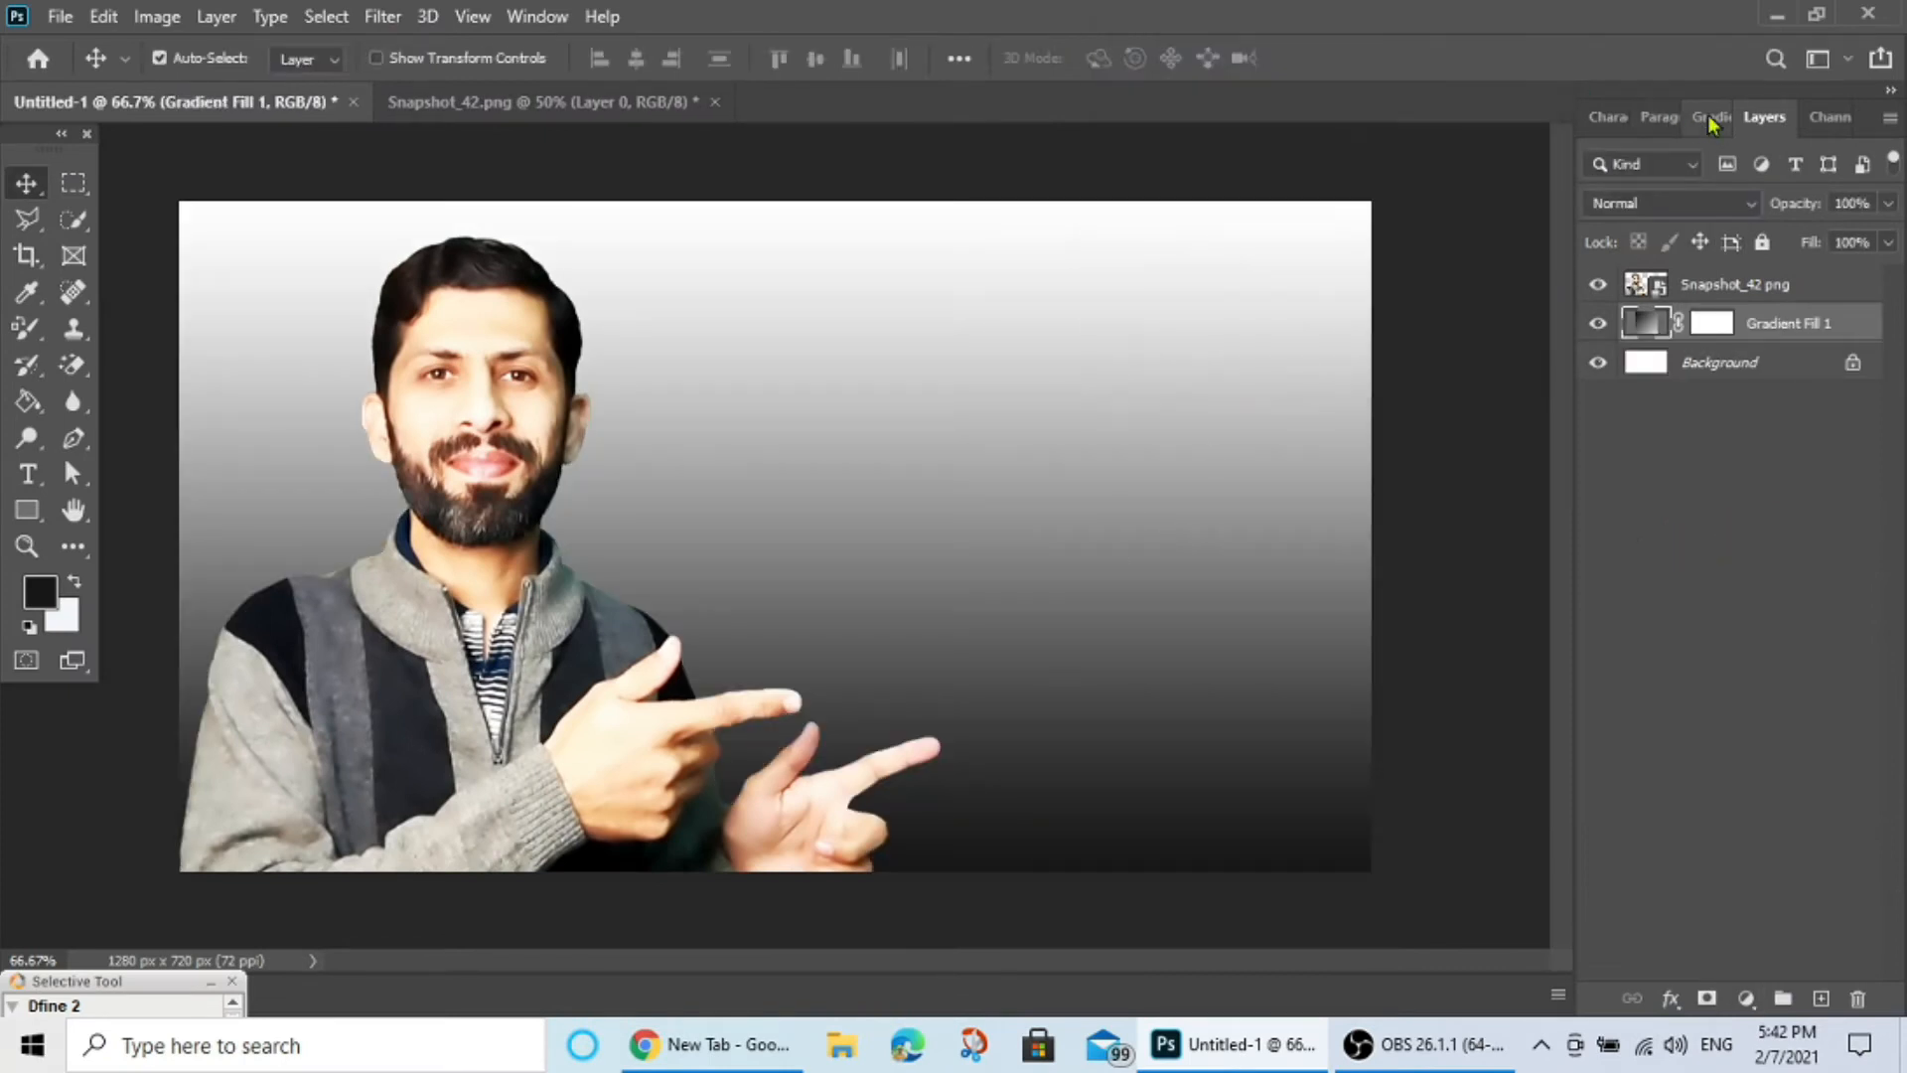
Try several presets from the Blues gradient group on the Gradient Fill layer and apply the pale teal-to-lavender-blue one.
click(1710, 119)
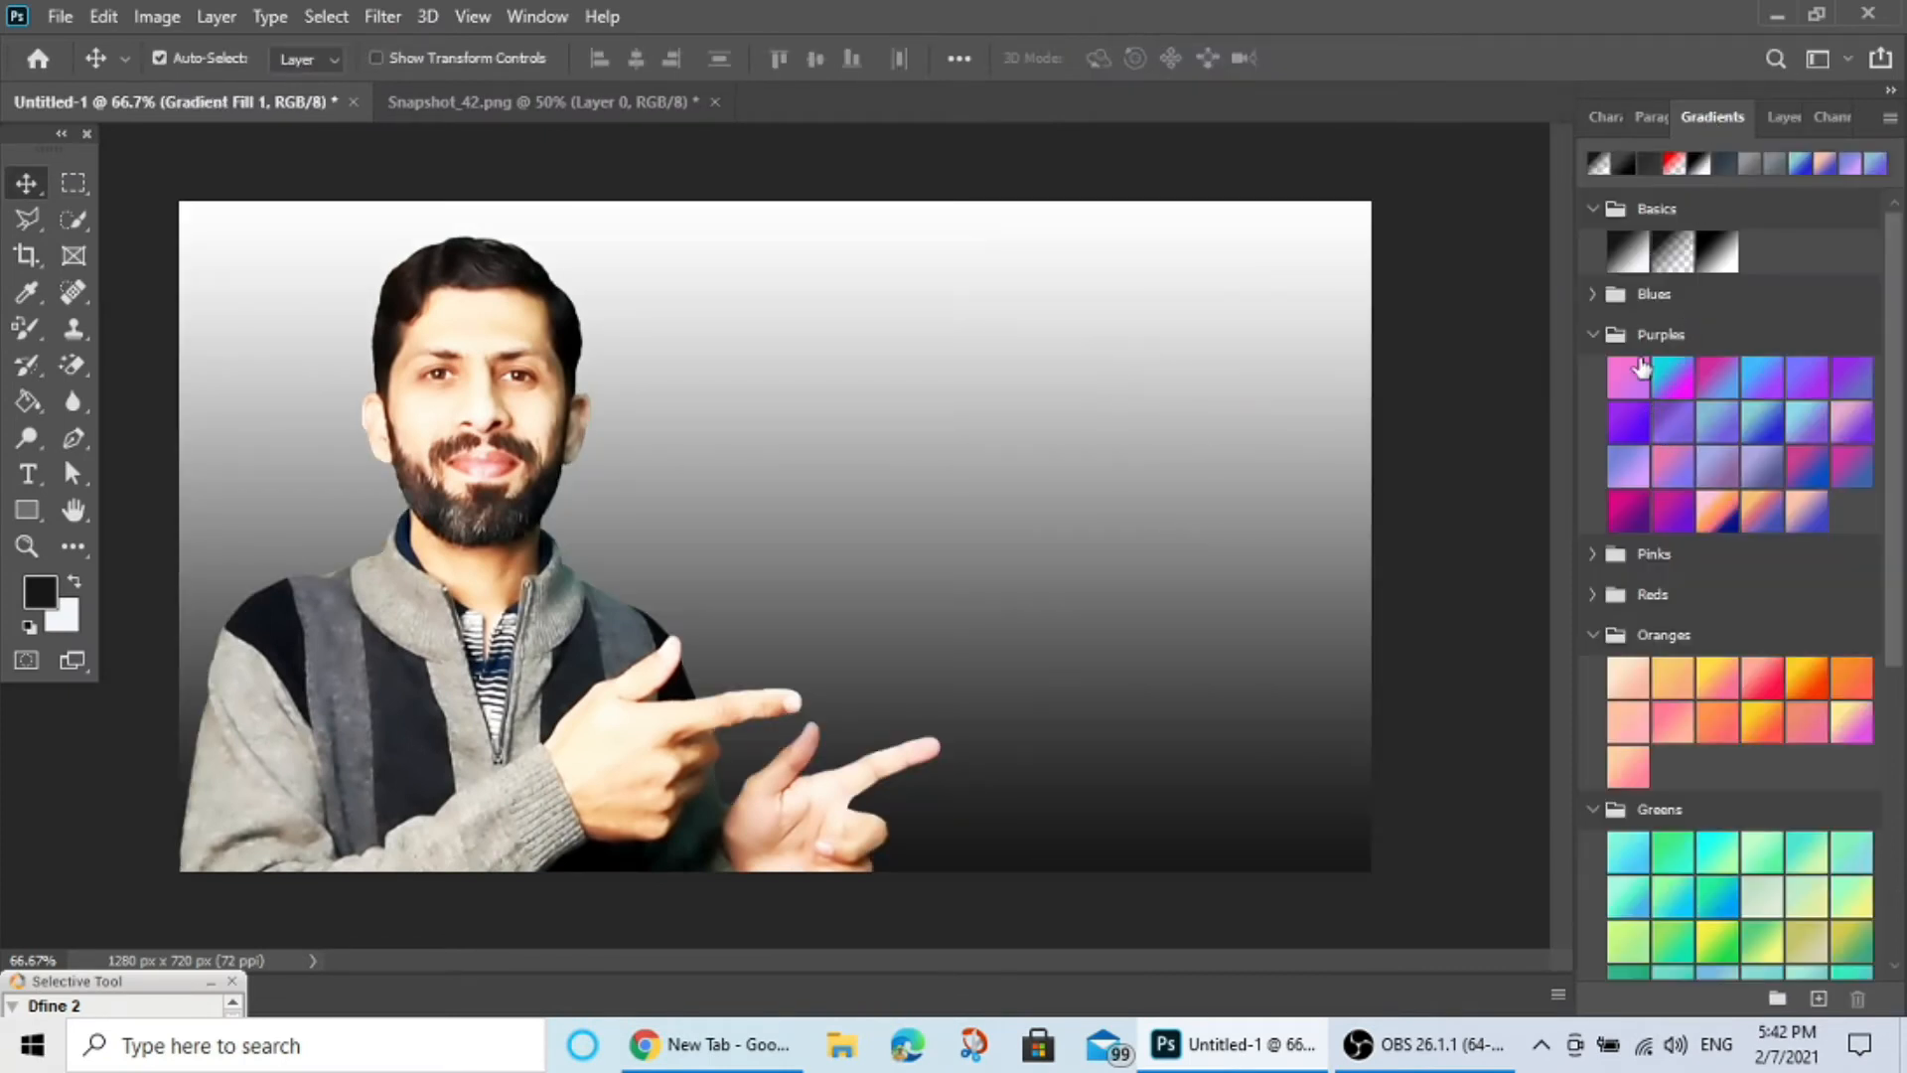
scroll(1644, 512, down, 3)
scroll(1645, 512, up, 3)
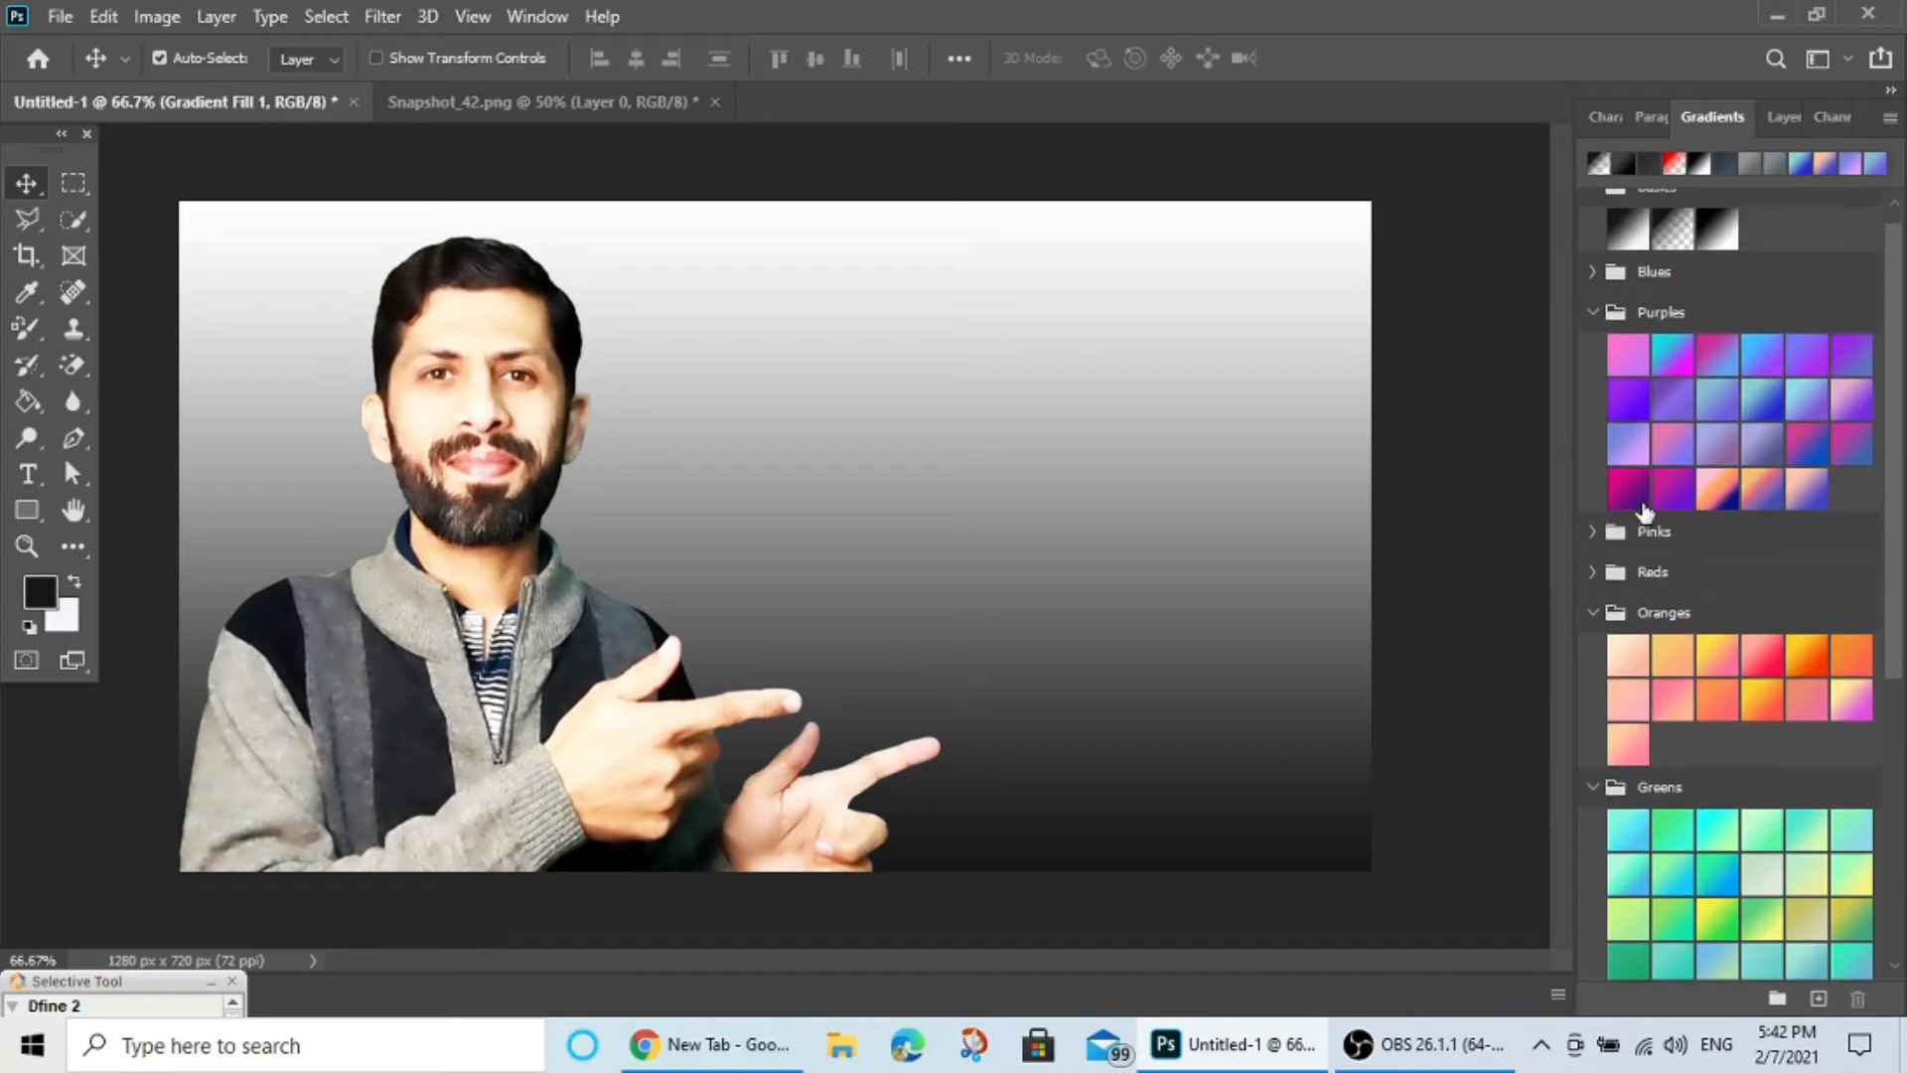
click(1610, 335)
click(1596, 294)
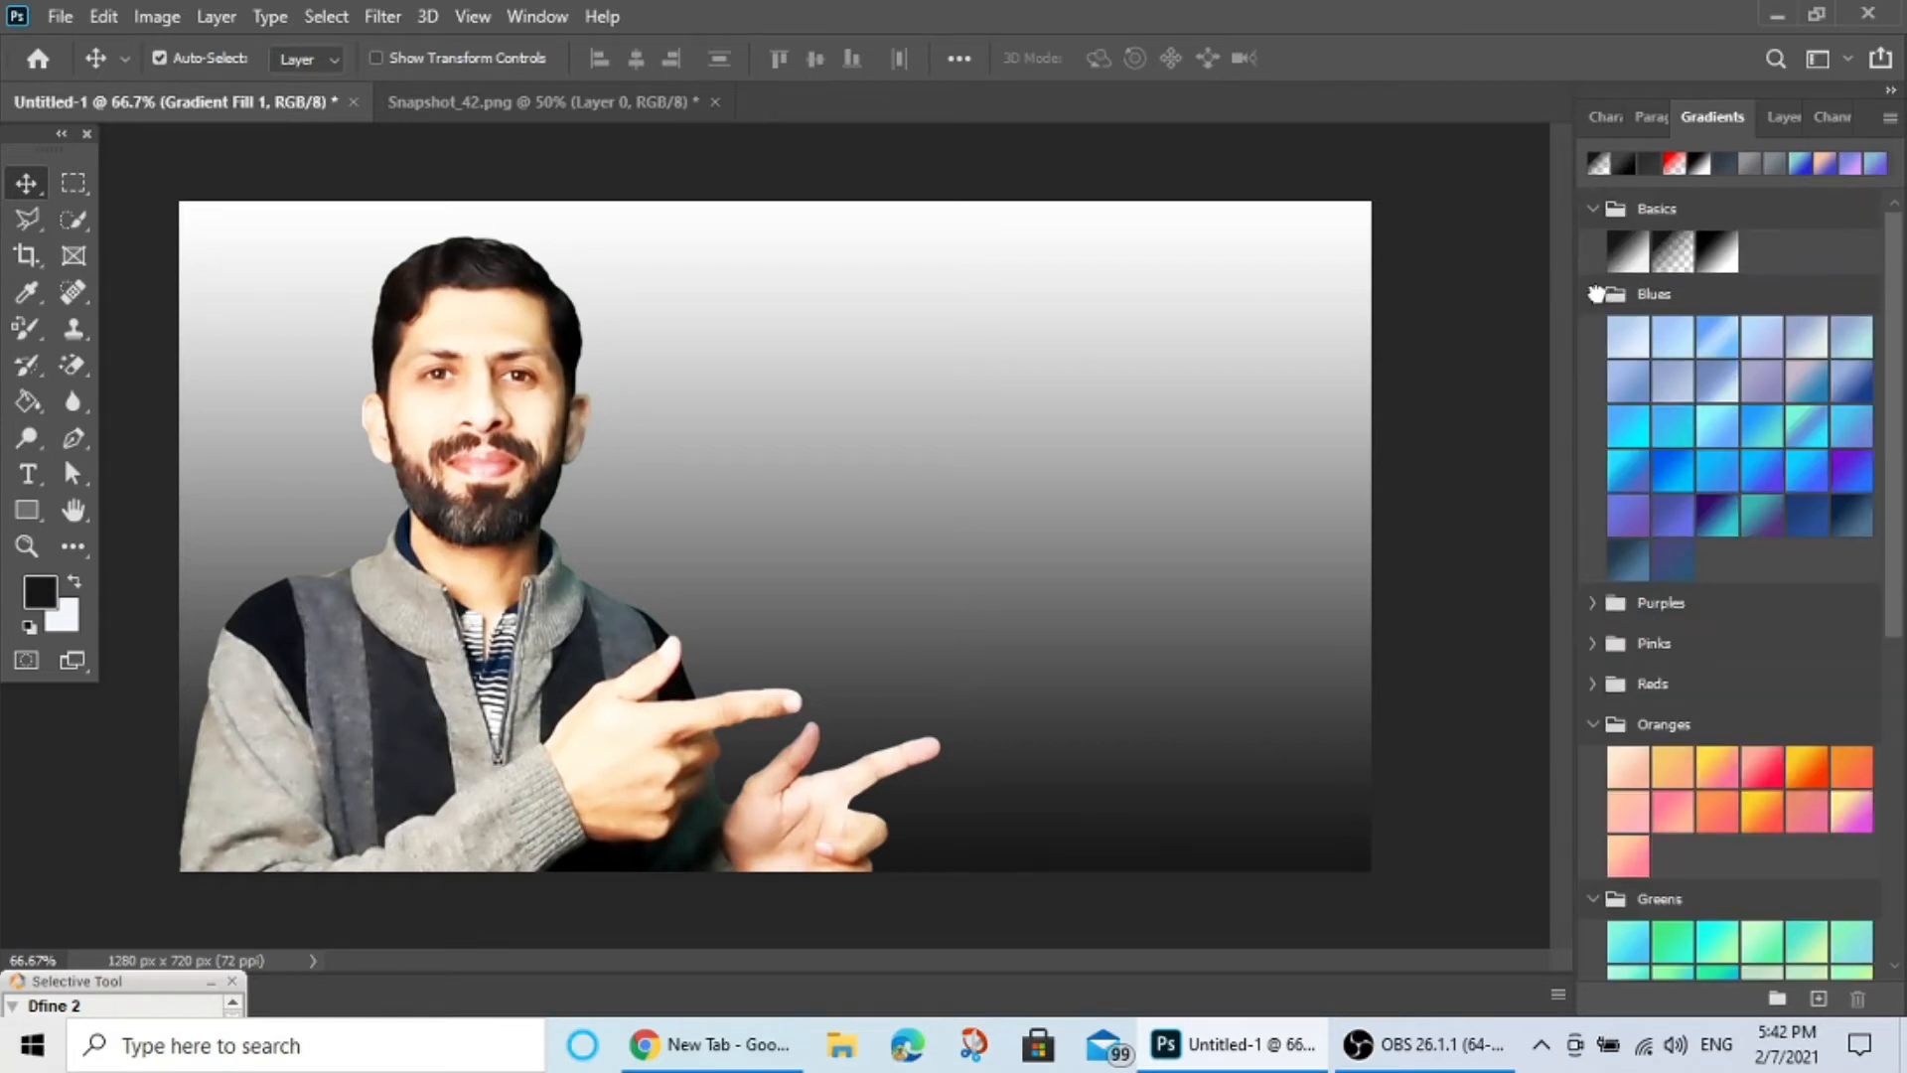
click(1727, 338)
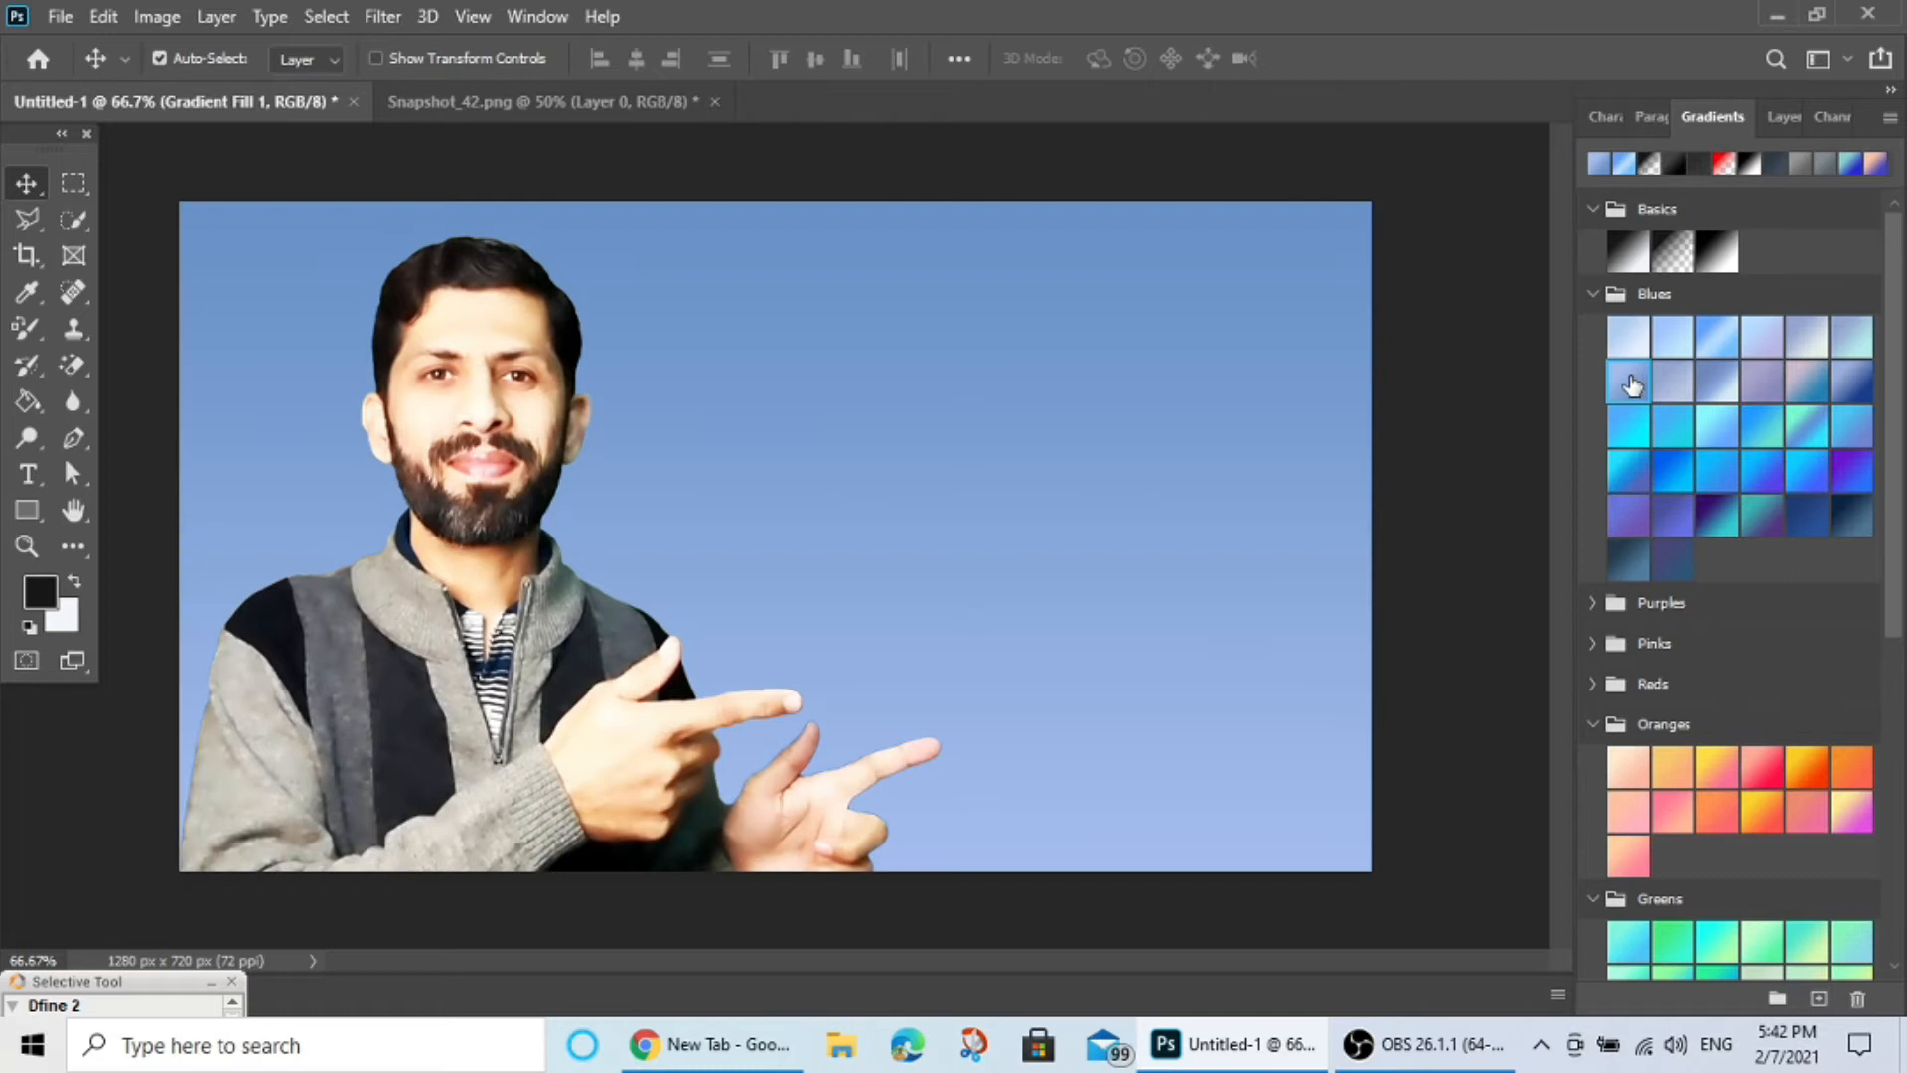
click(1806, 429)
click(1634, 482)
click(1816, 426)
click(1849, 392)
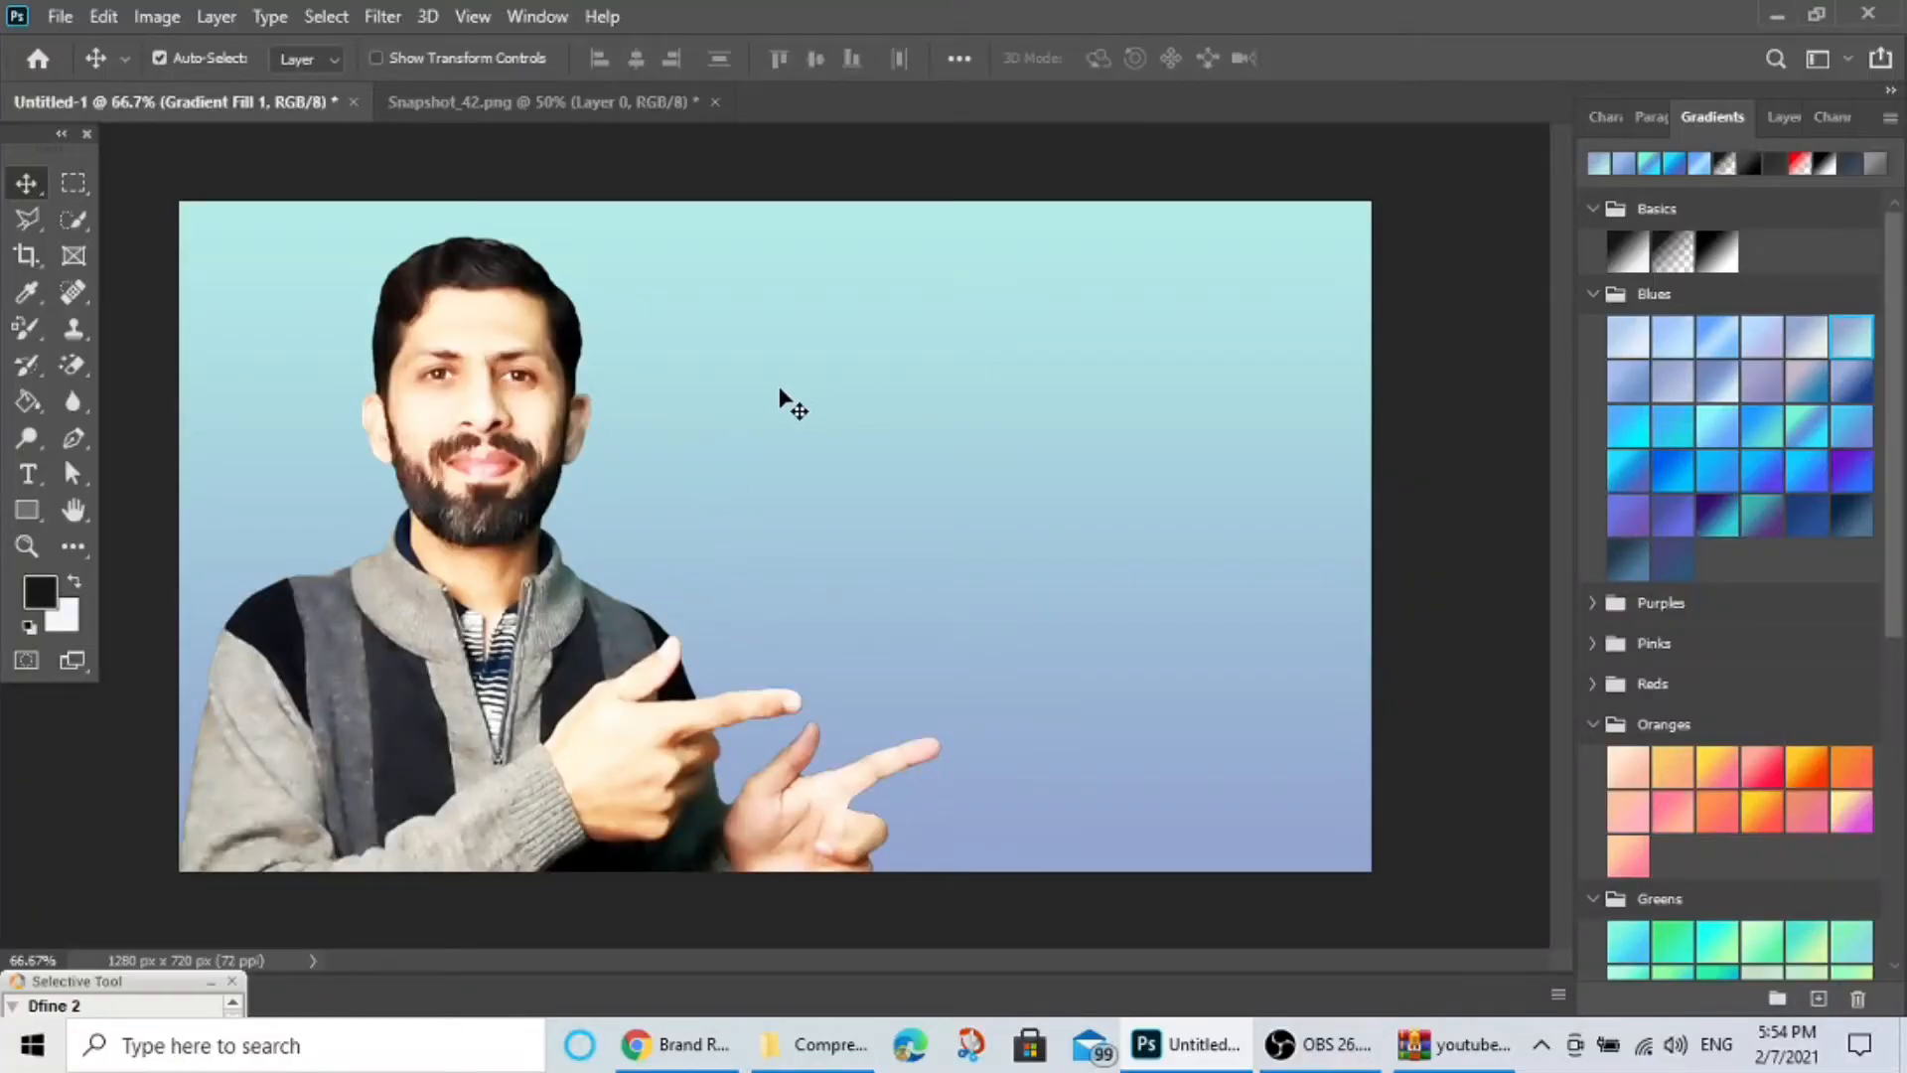
Add the three-line black headline "CREATE YOUTUBE / THUMBNAILS ON / ADOBE PHOTOSHOP" beside the man's head and shift it fully inside the canvas.
click(33, 477)
click(654, 320)
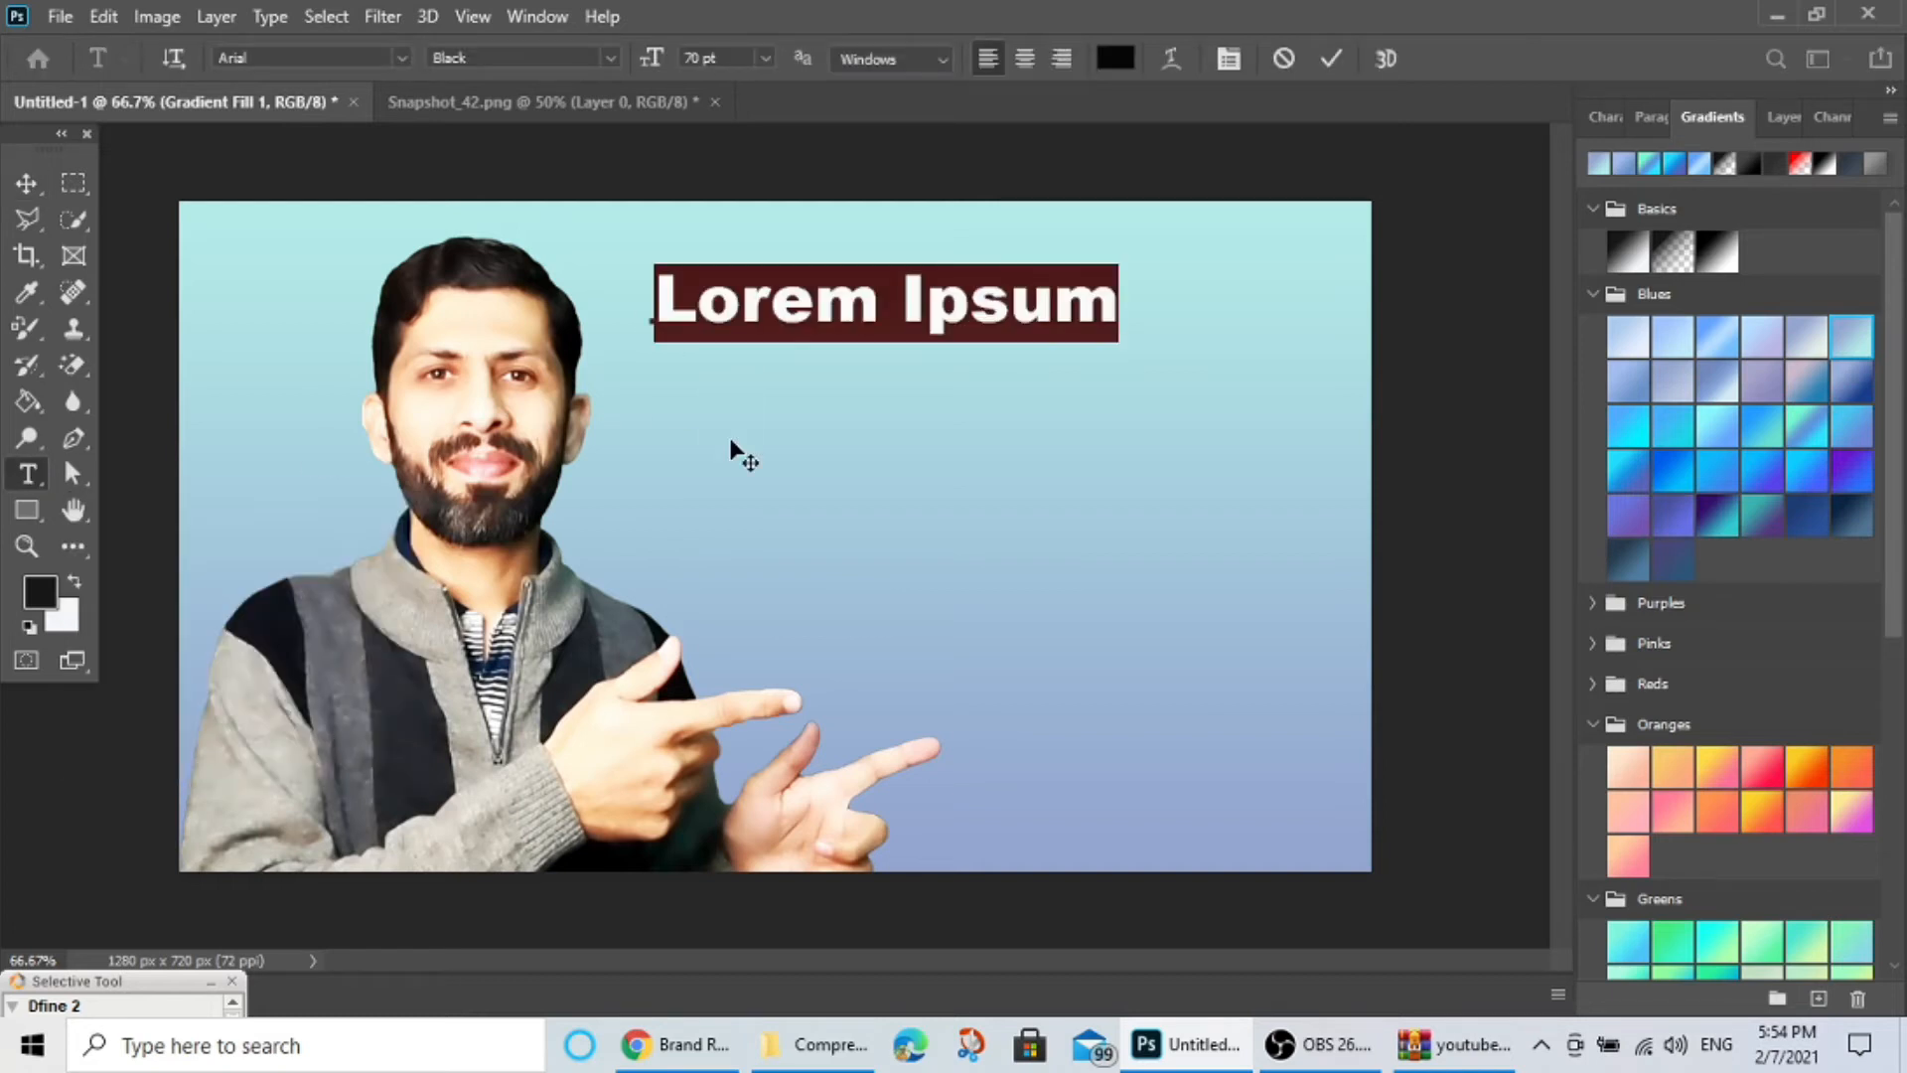
text(CREATE YOUTUBE )
text(THUMBNAILS ON )
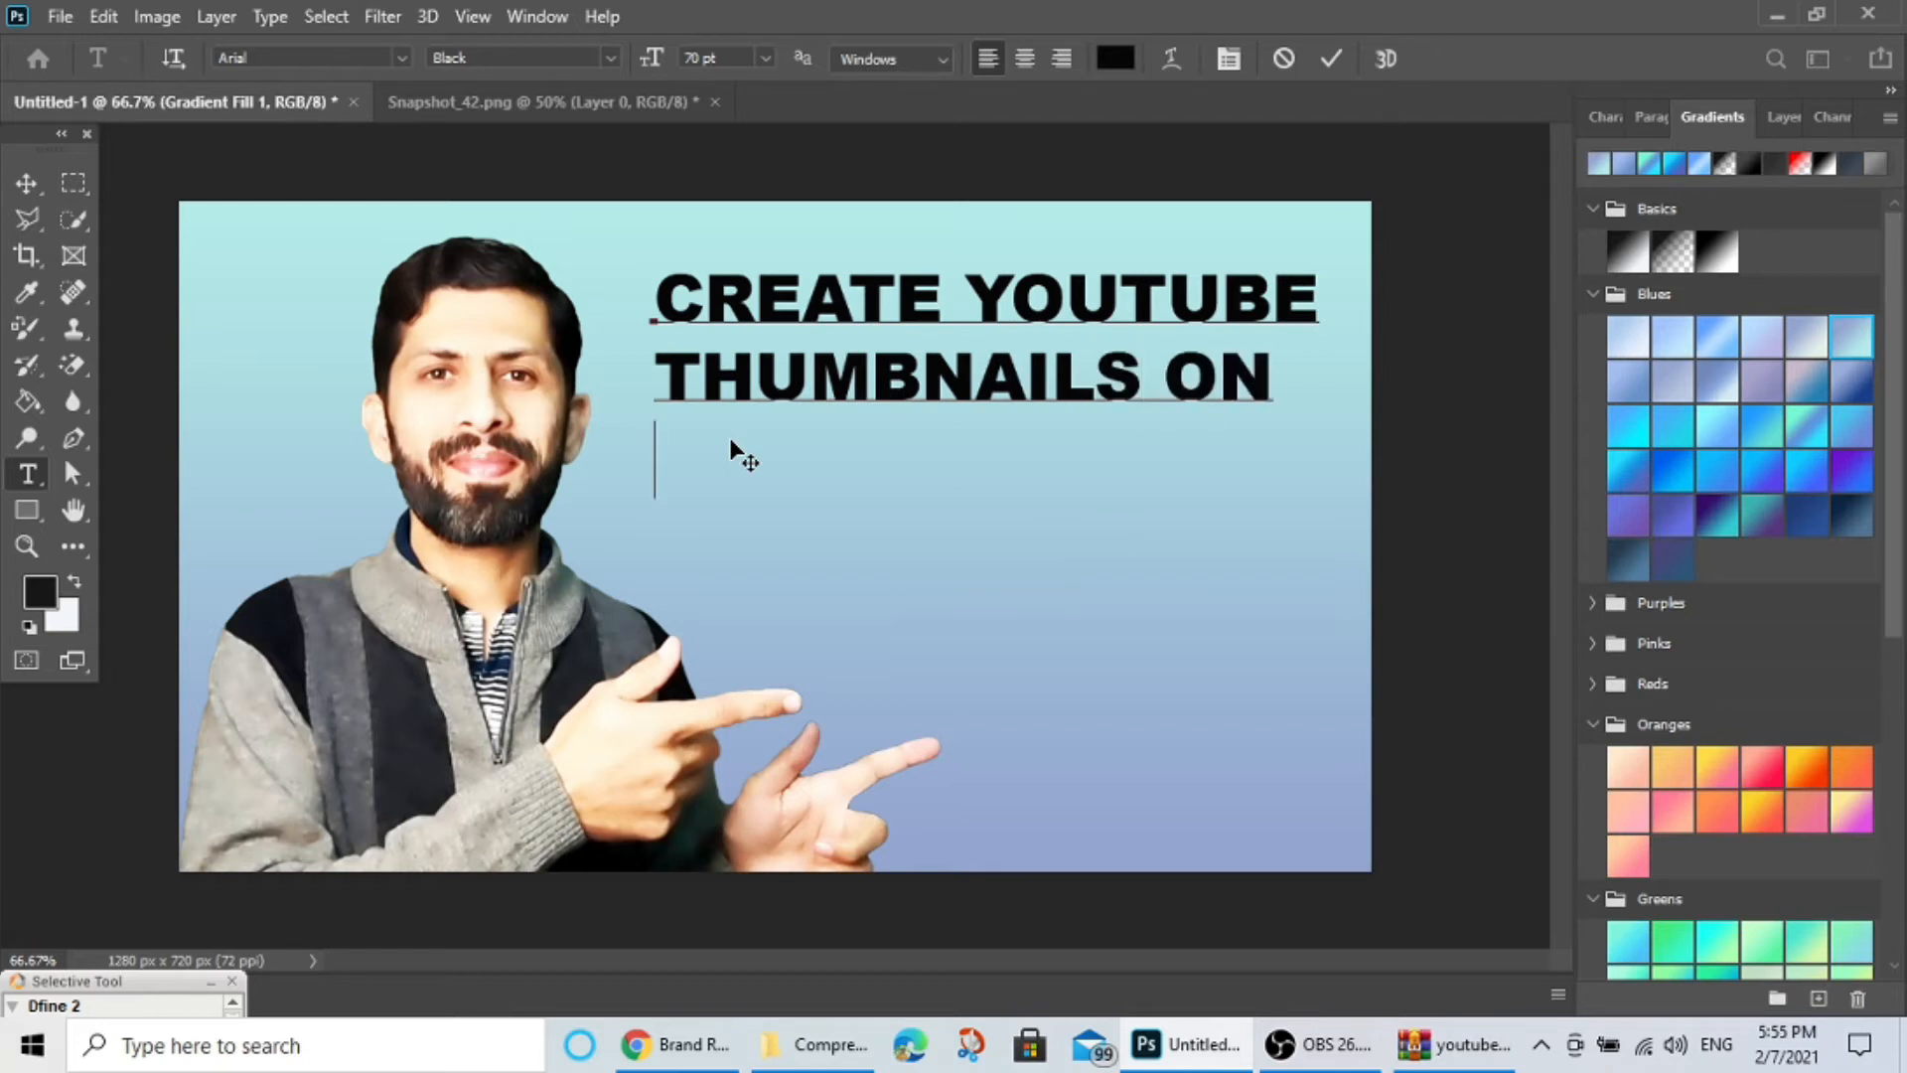
text(ADOBE PHOTOSHOP)
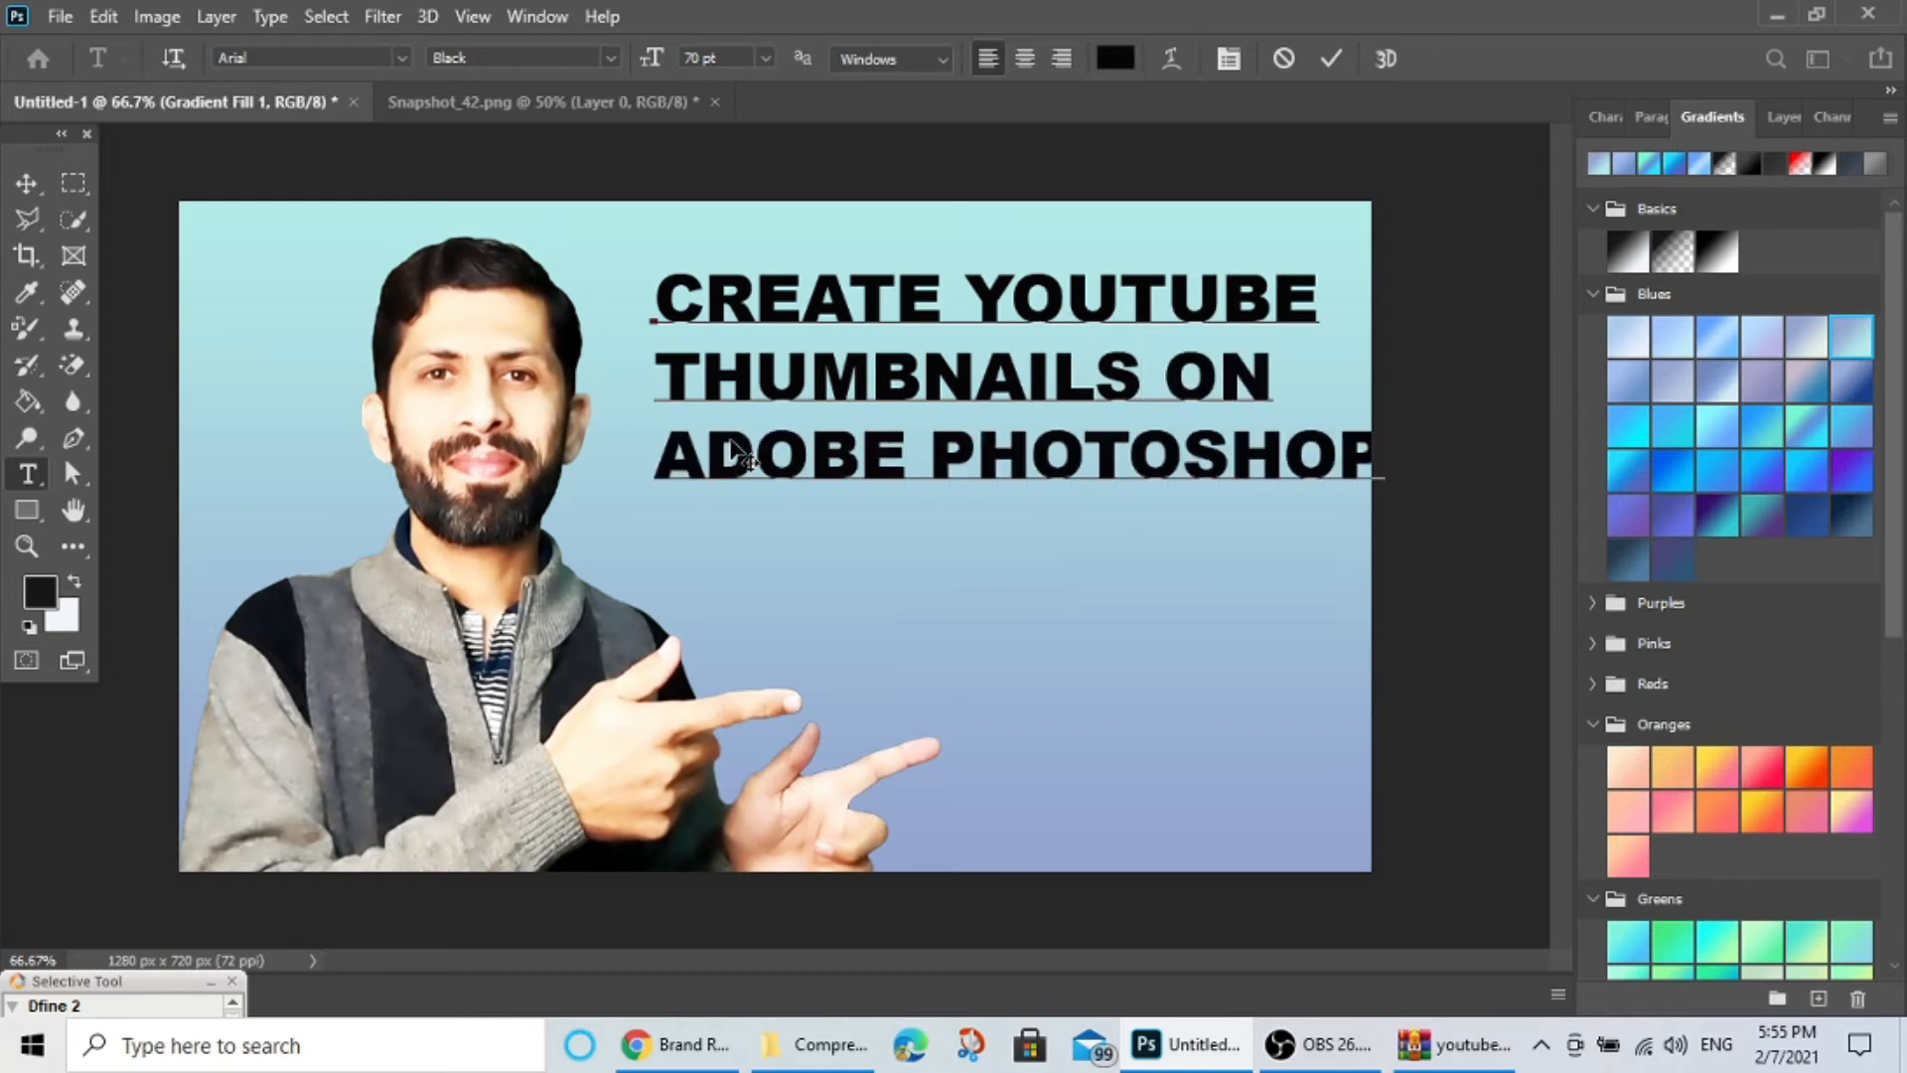
drag(942, 375, 912, 378)
click(1330, 59)
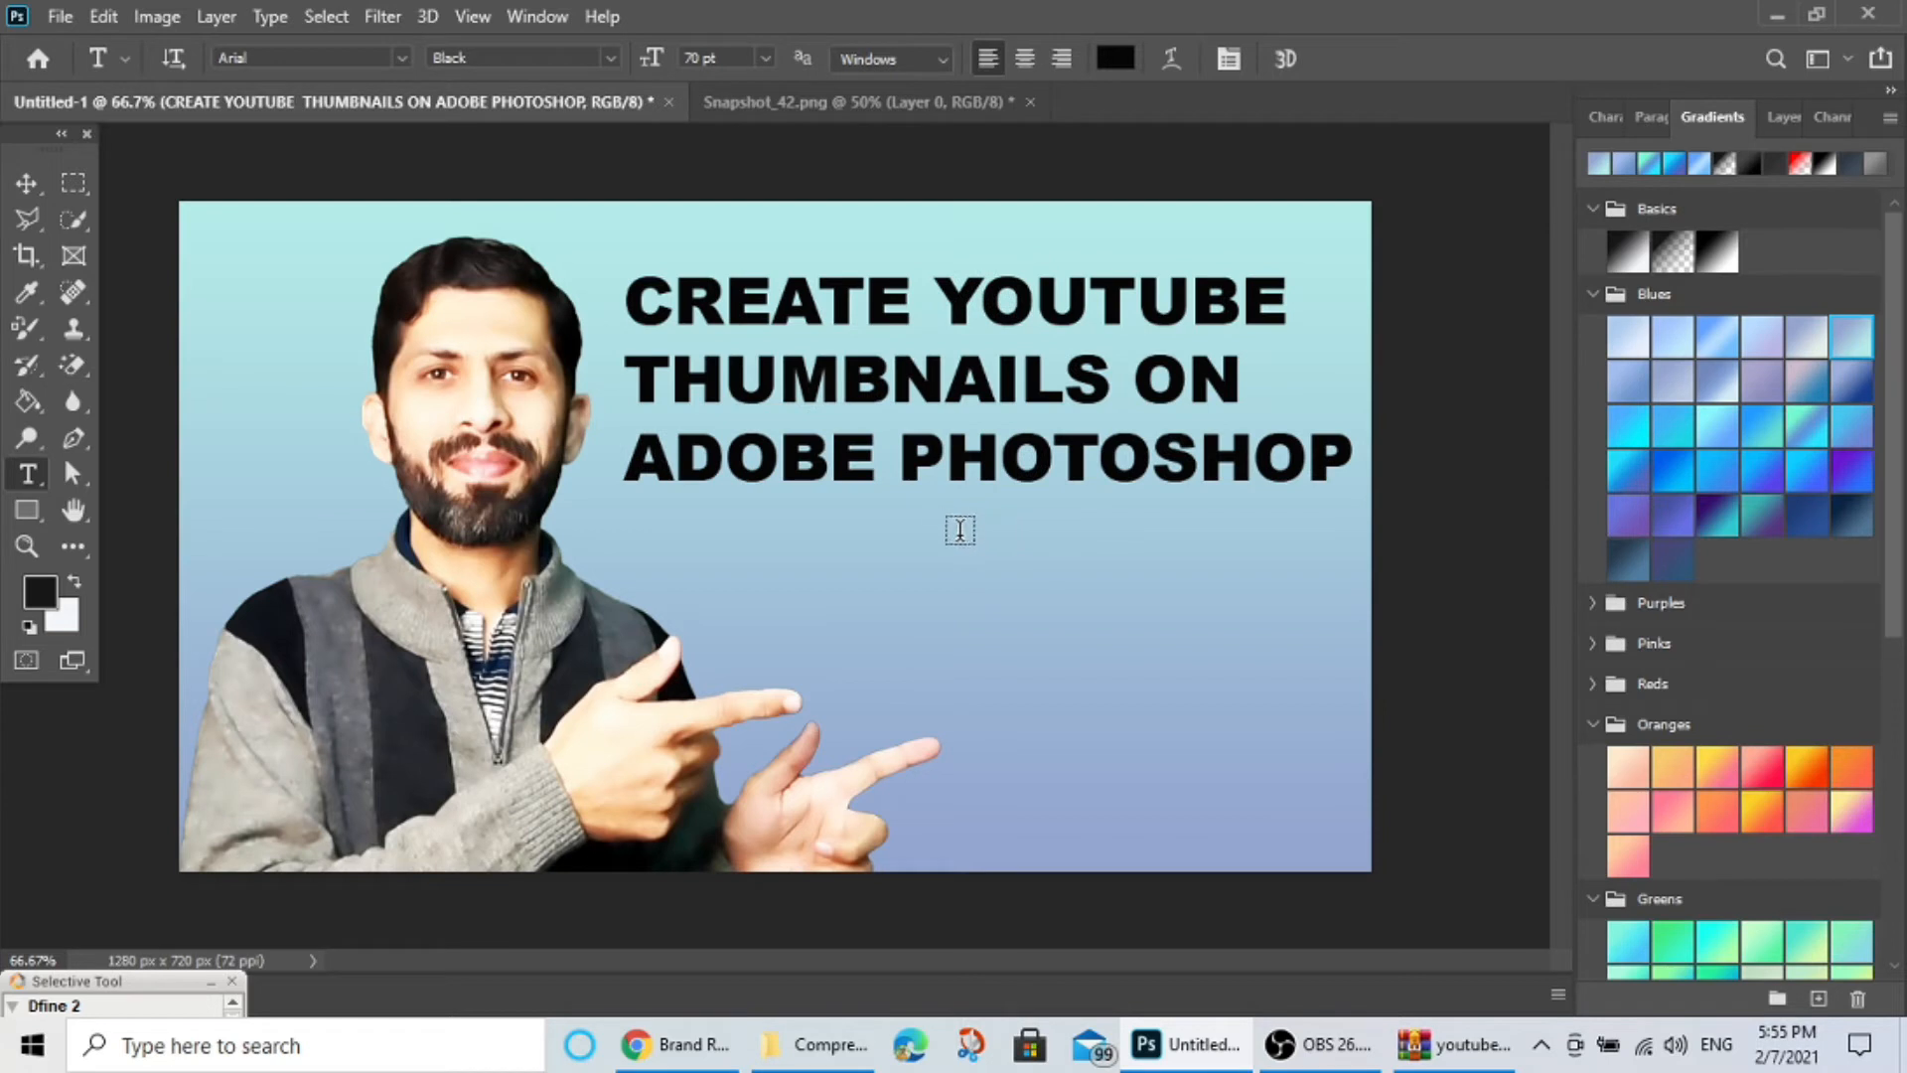
Apply a Bevel & Emboss effect with Contour enabled to the headline text layer, leaving Drop Shadow off.
click(1784, 118)
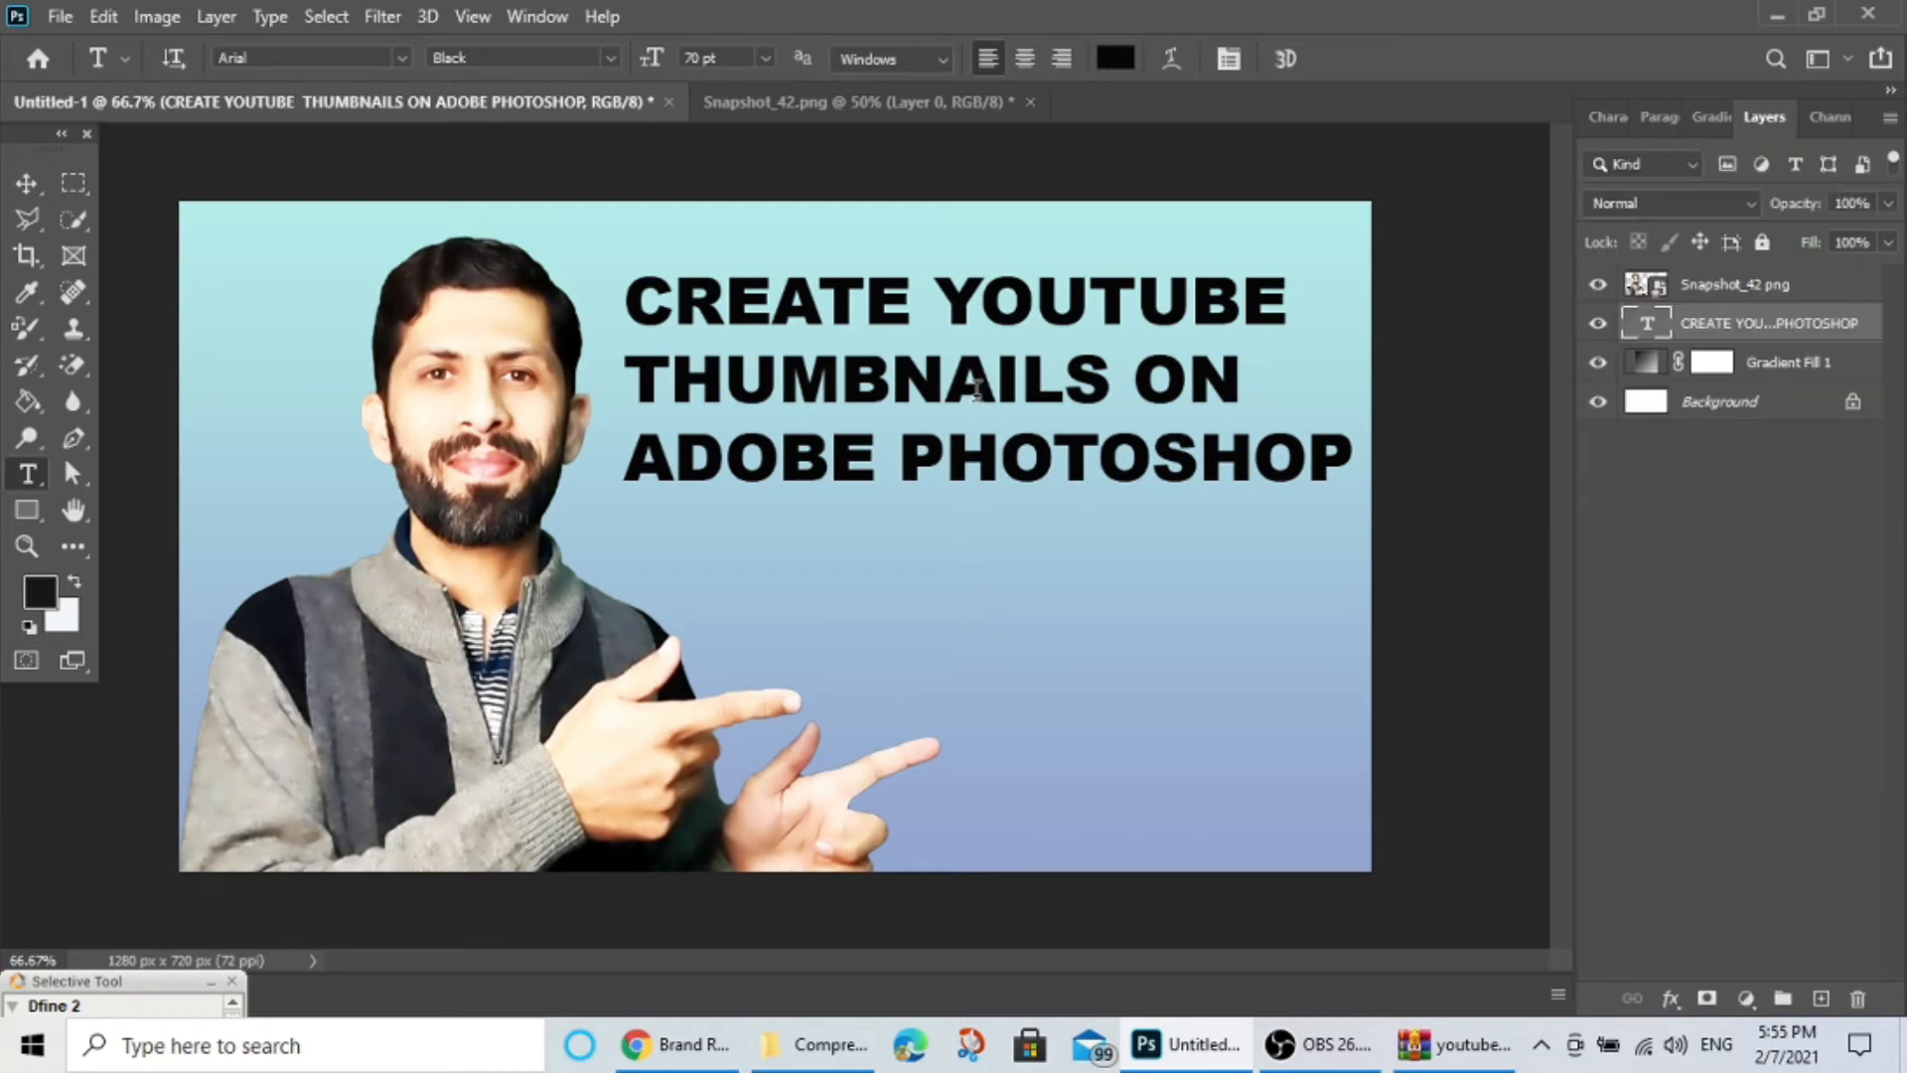
double_click(1870, 328)
drag(851, 270, 1262, 243)
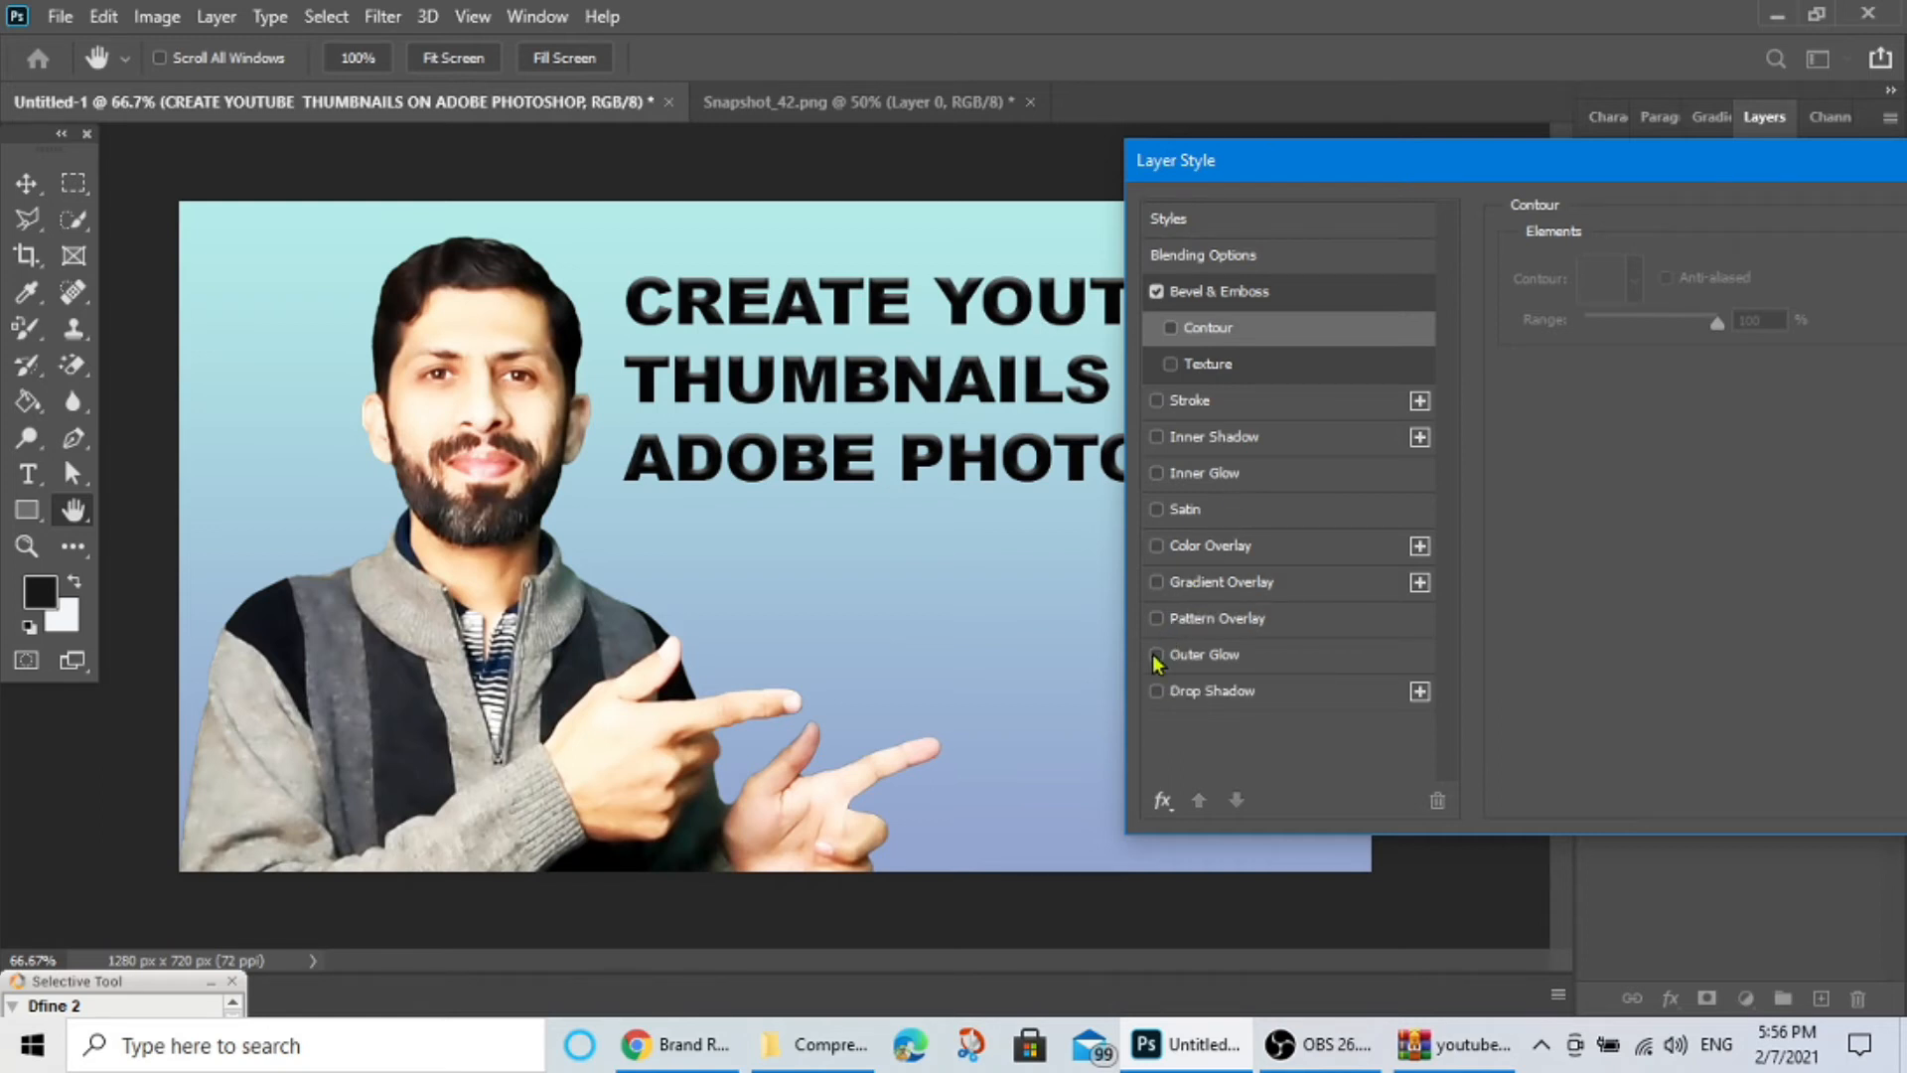
click(1157, 692)
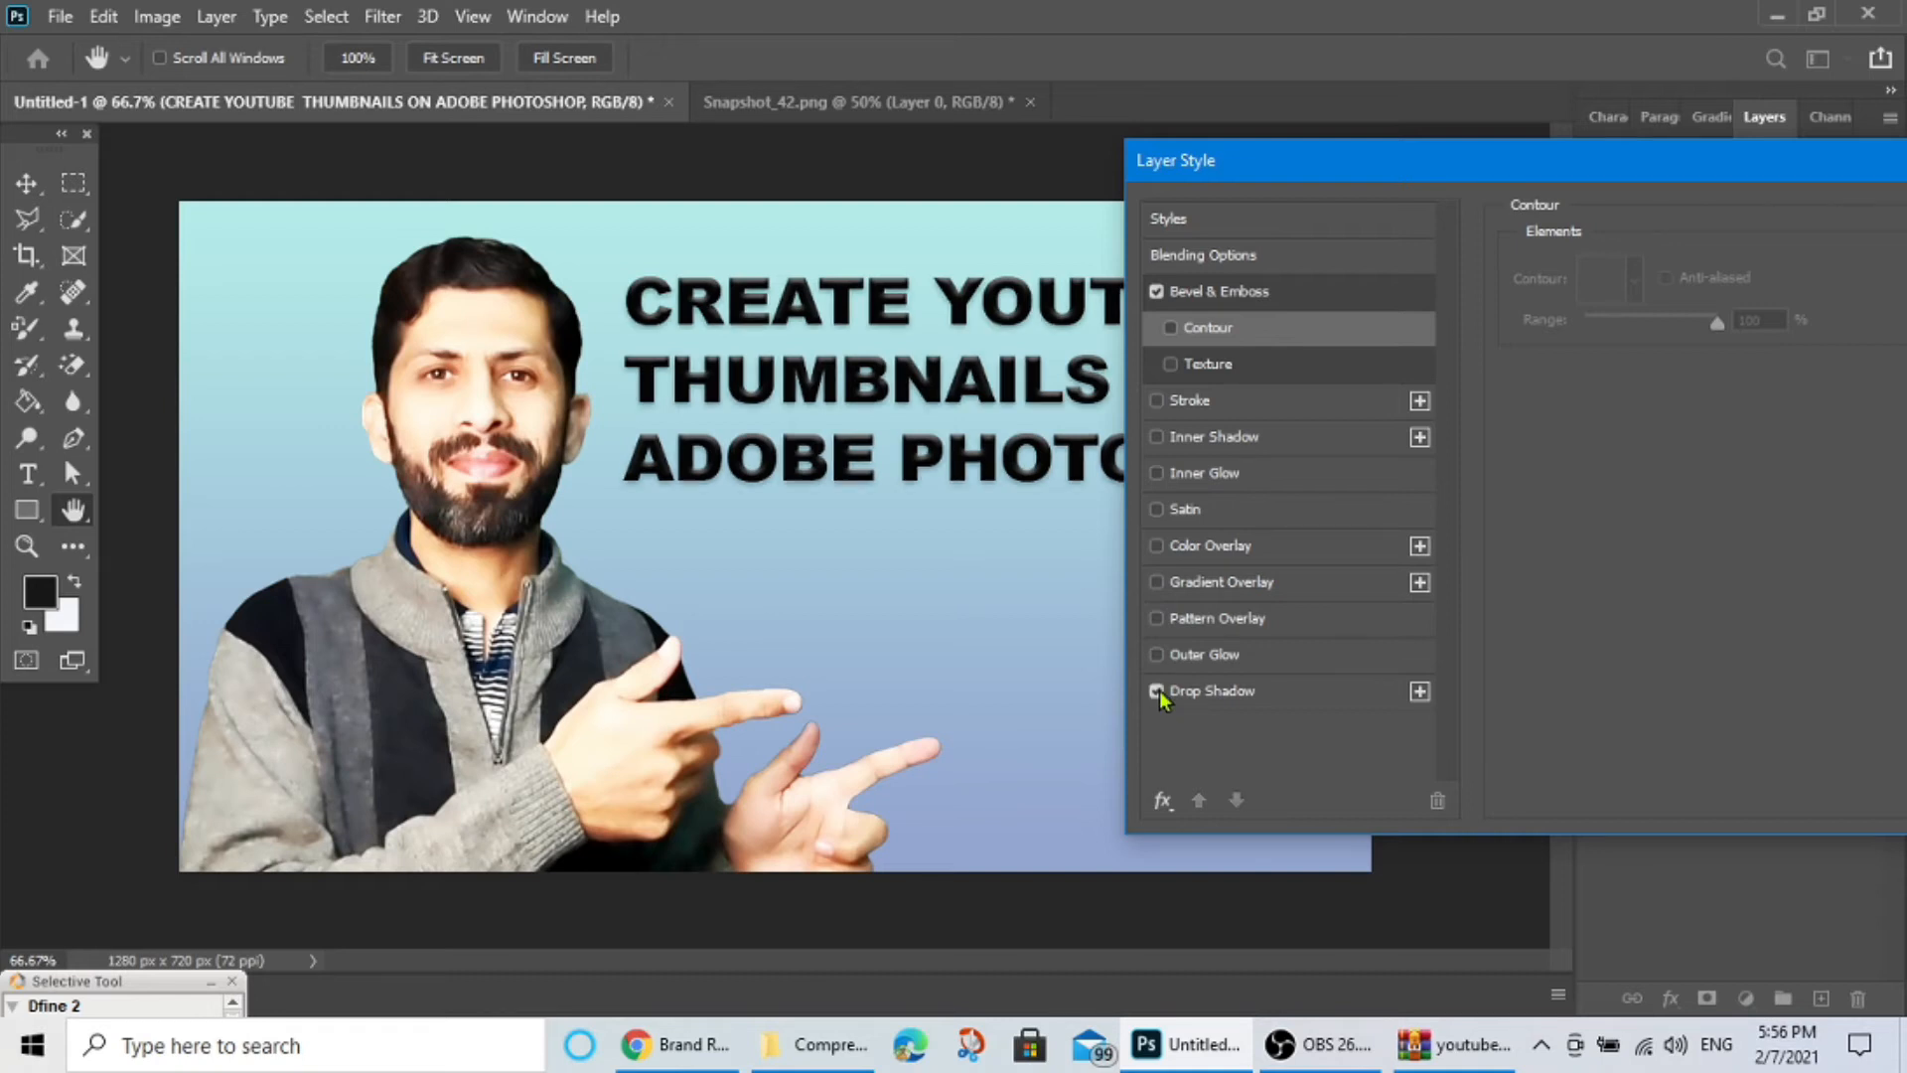
click(1157, 692)
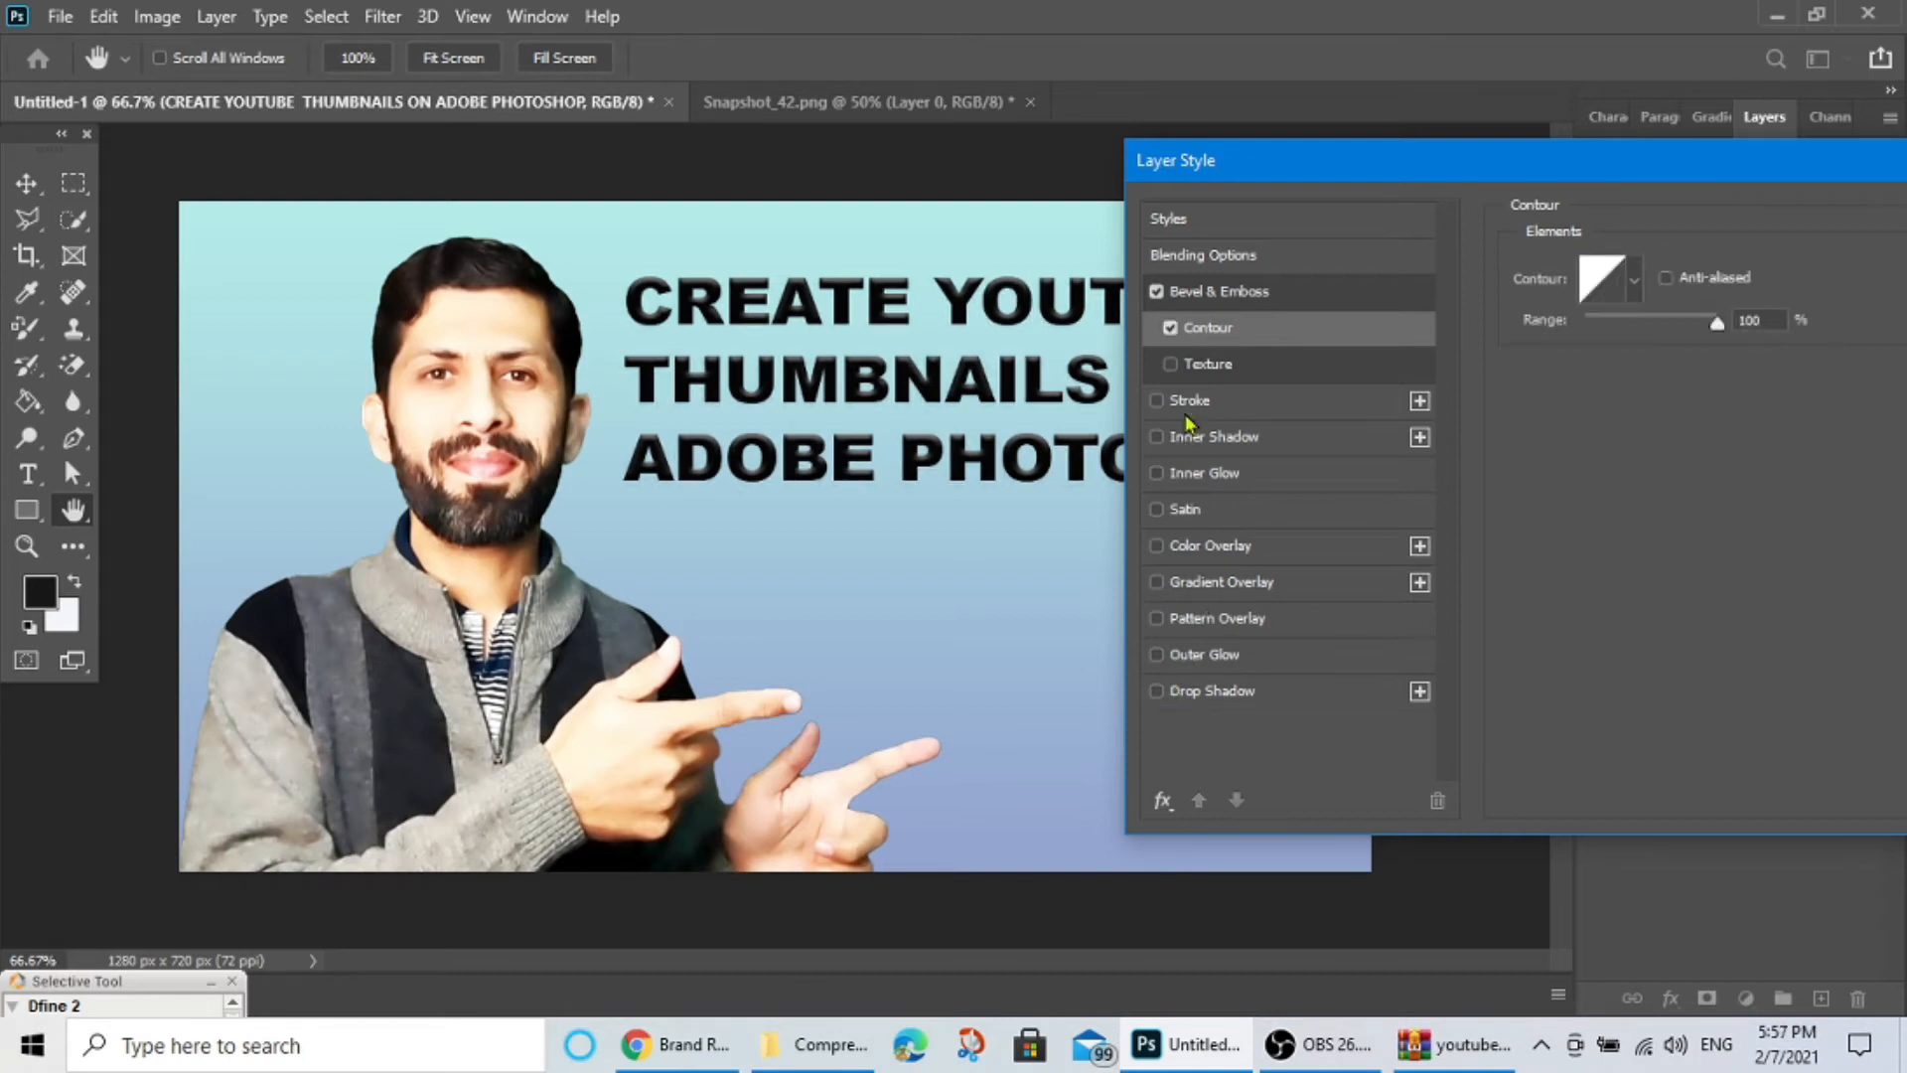
drag(1351, 162, 828, 170)
click(1596, 222)
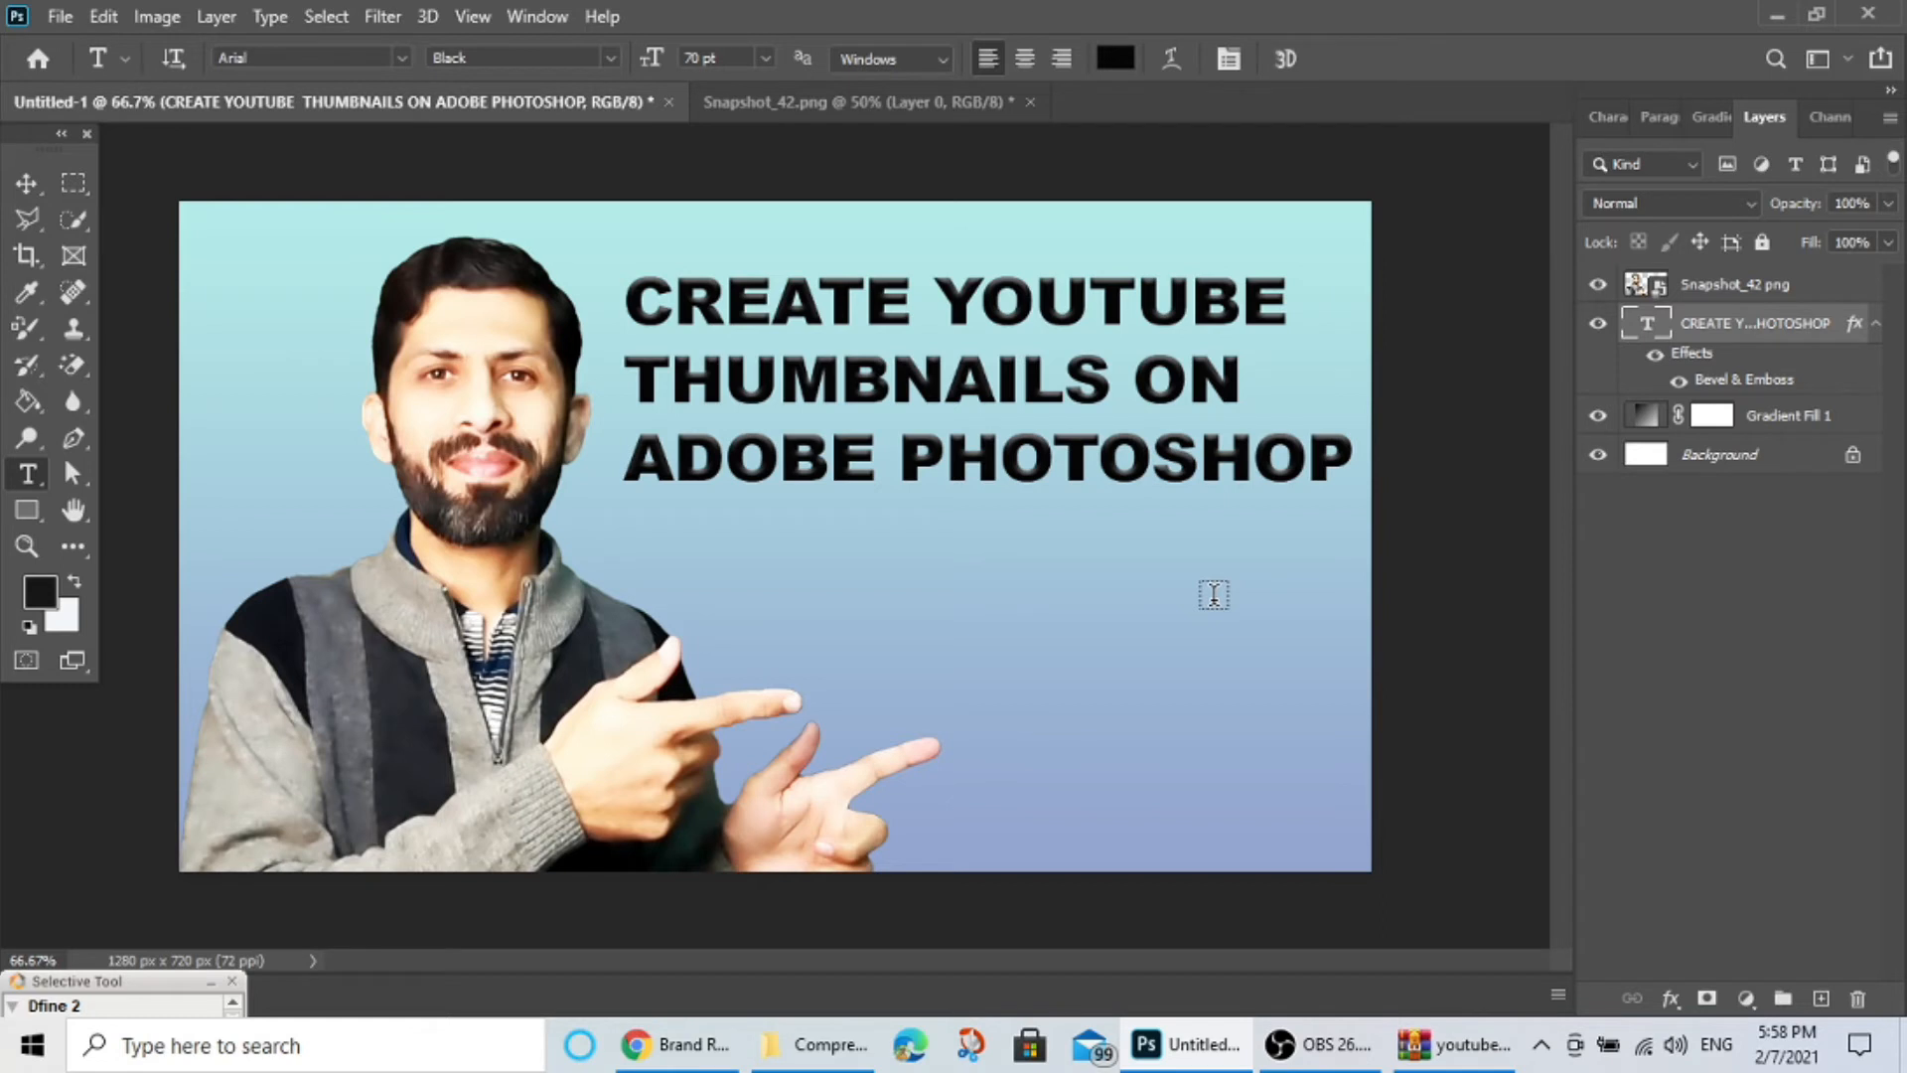
Switch to Chrome and search Google for "photoshop logo png".
click(681, 1044)
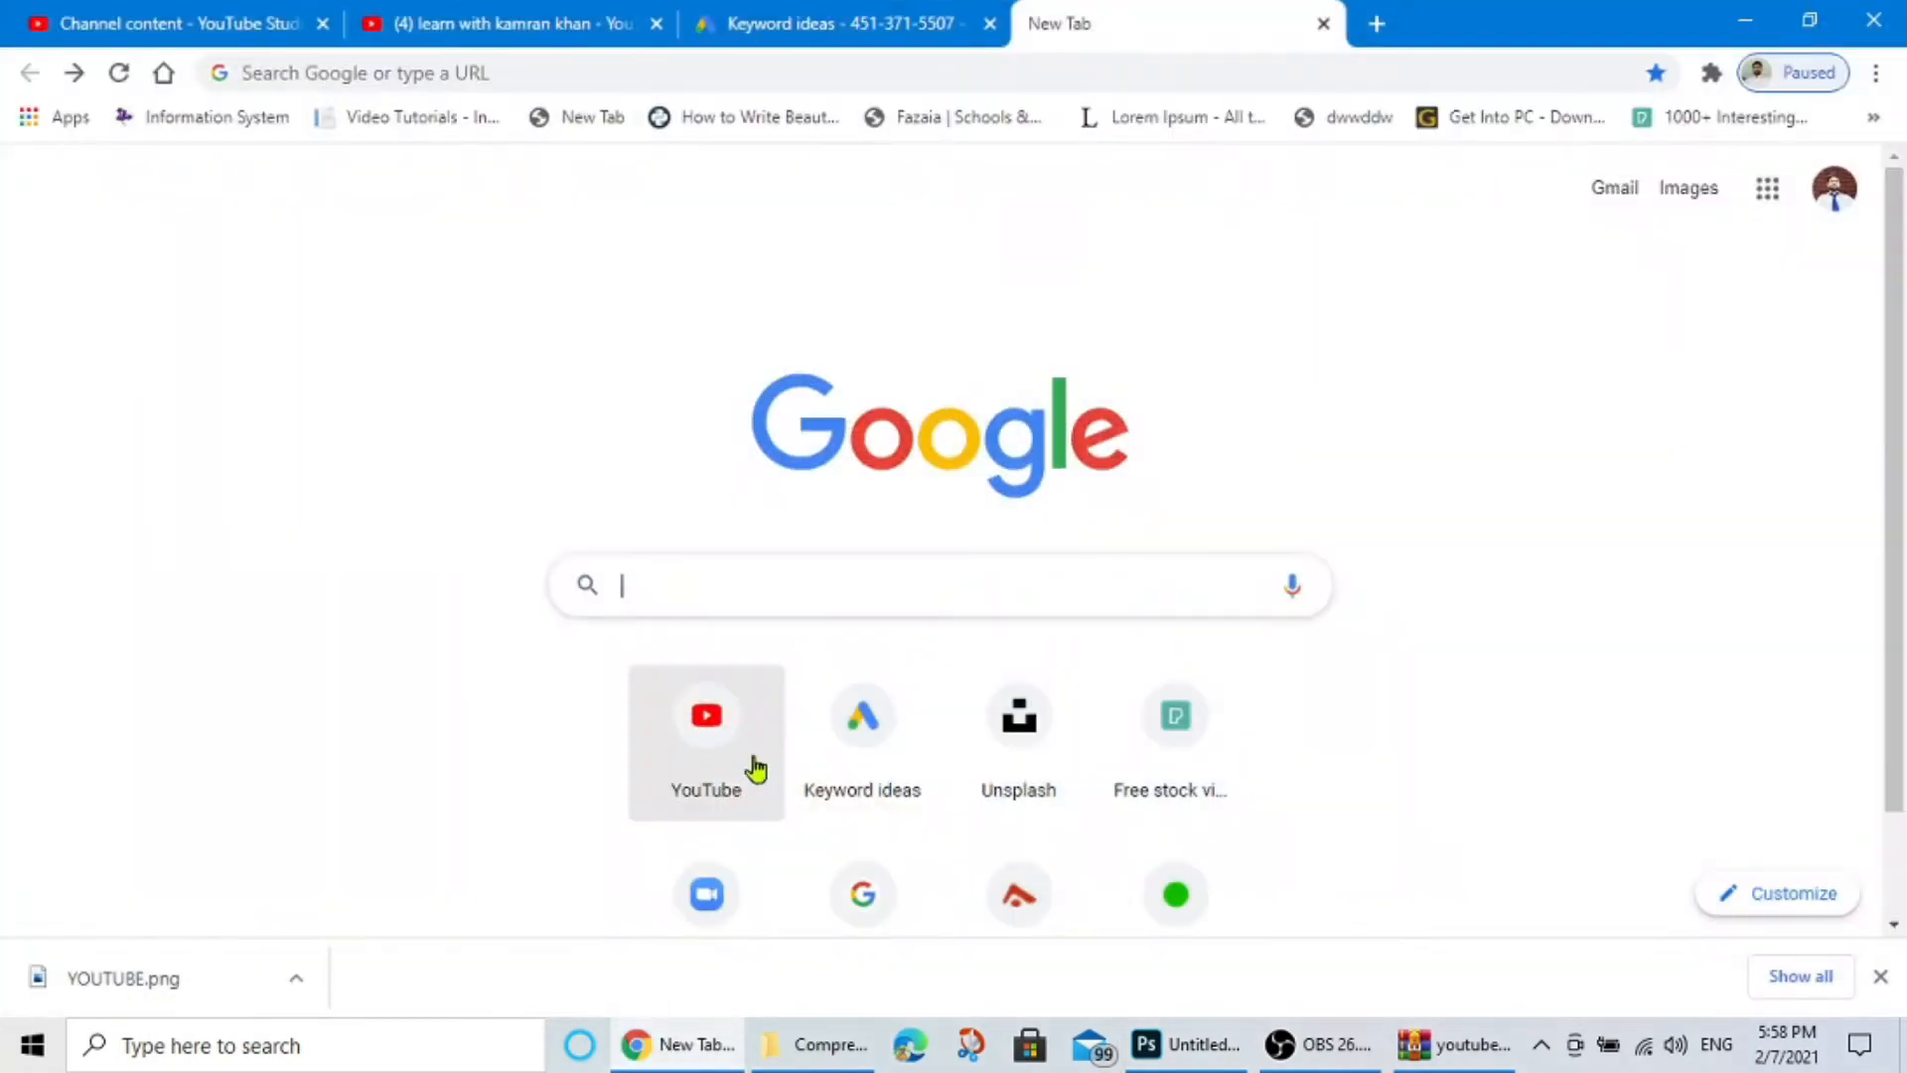
click(683, 594)
text(P)
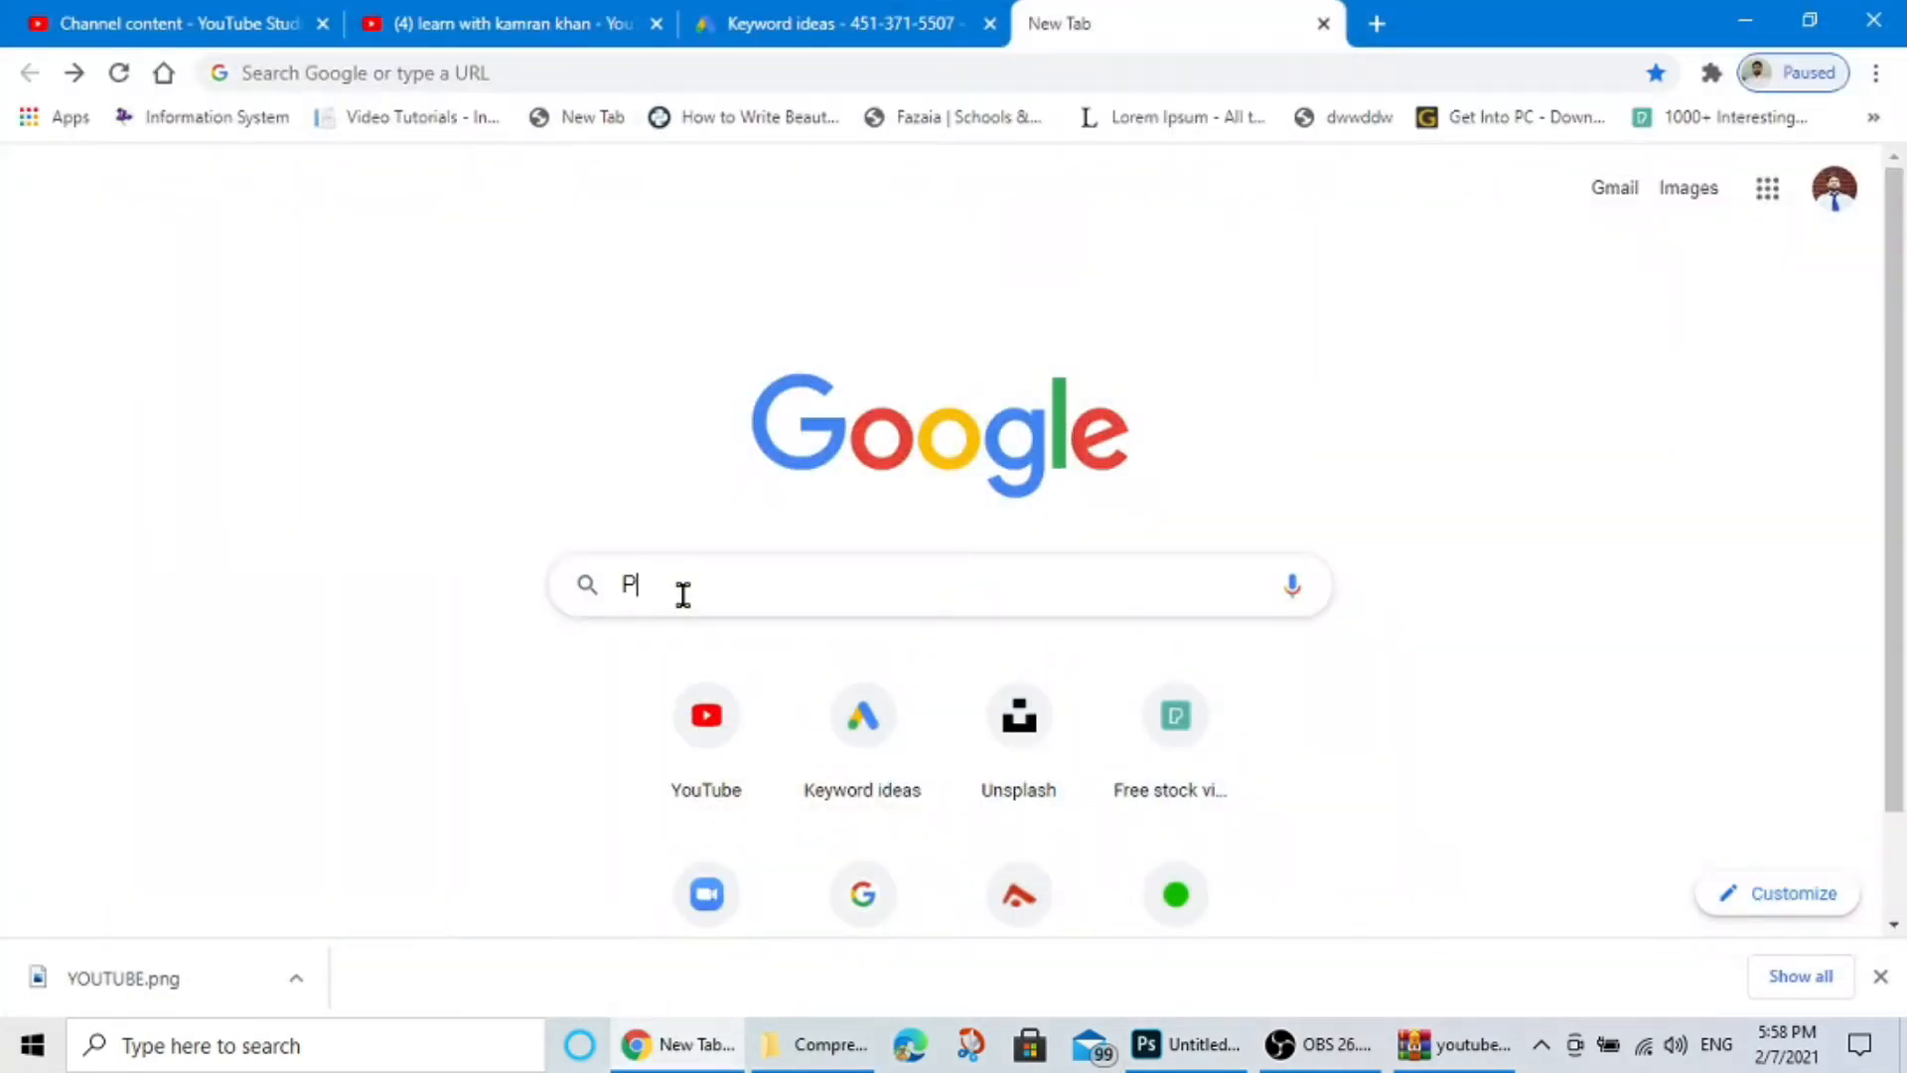
text(HOTOS)
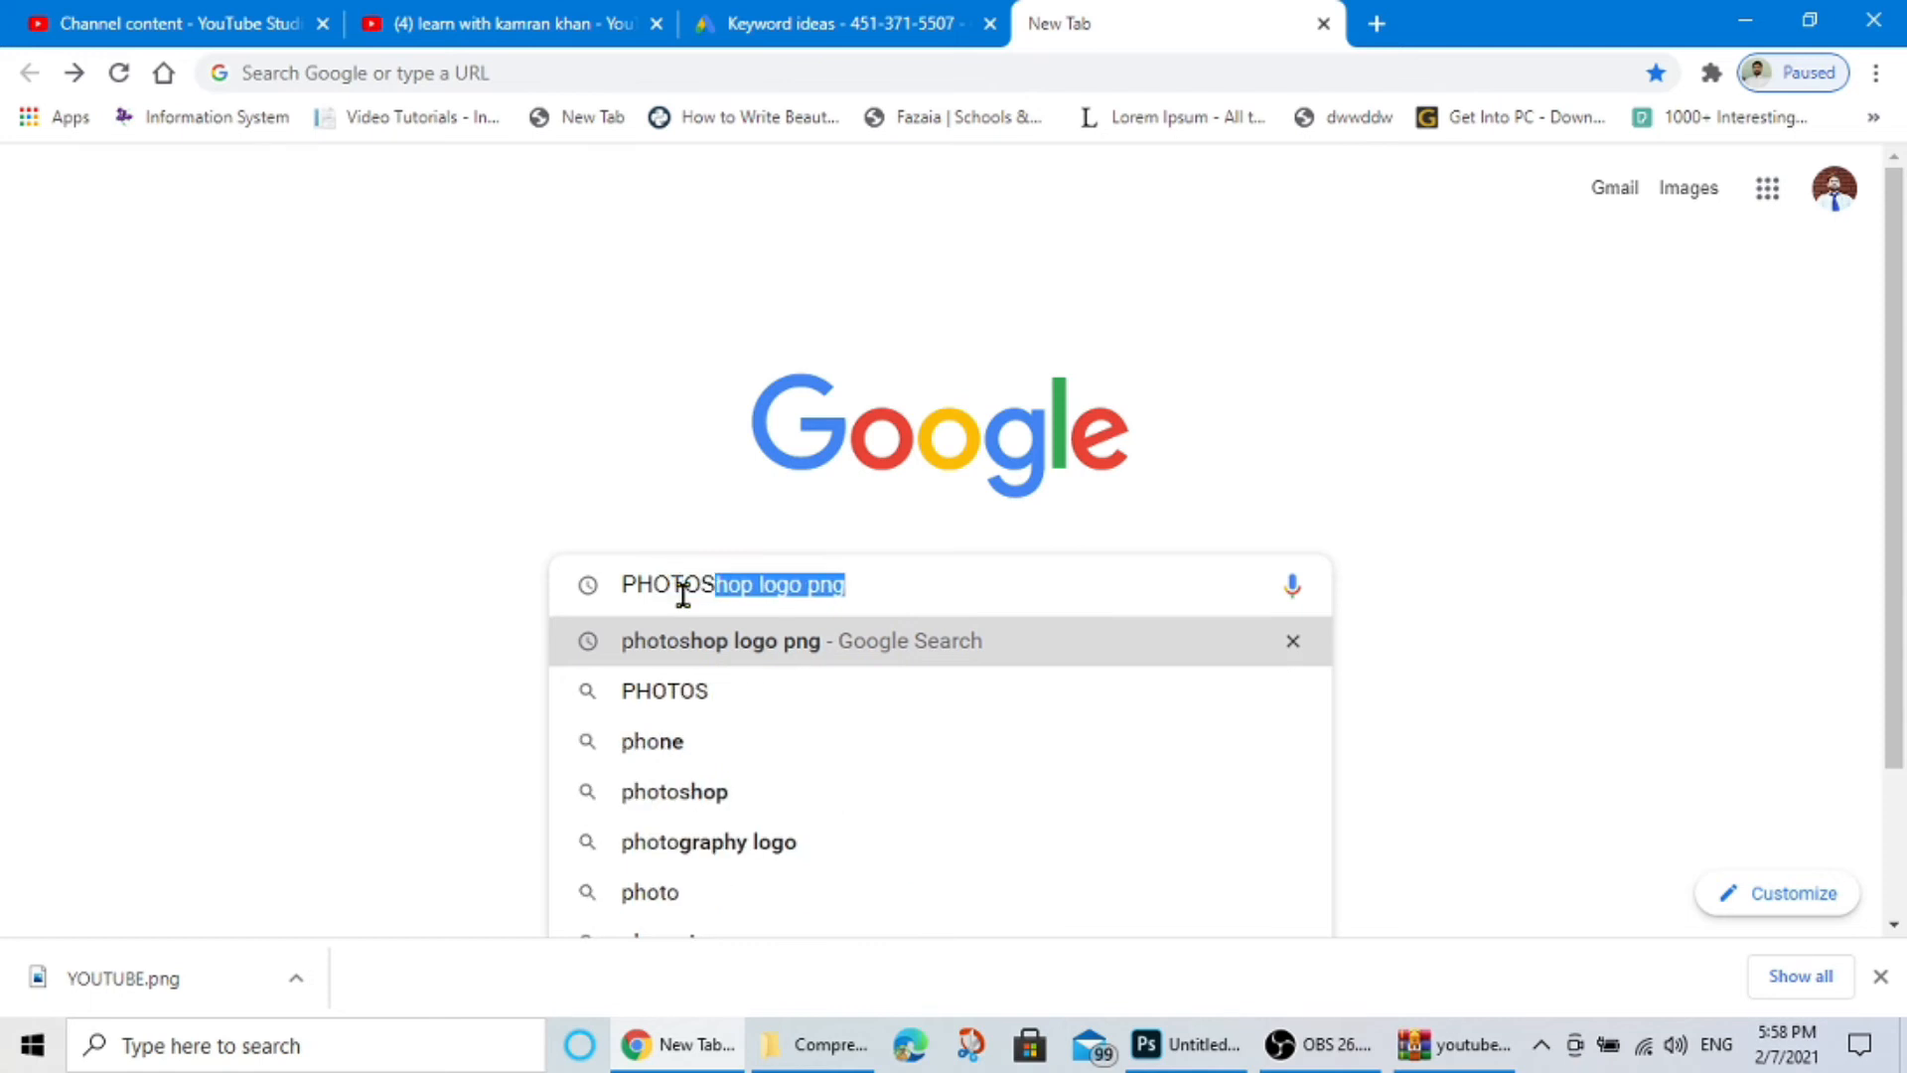
text(HOP)
key(Return)
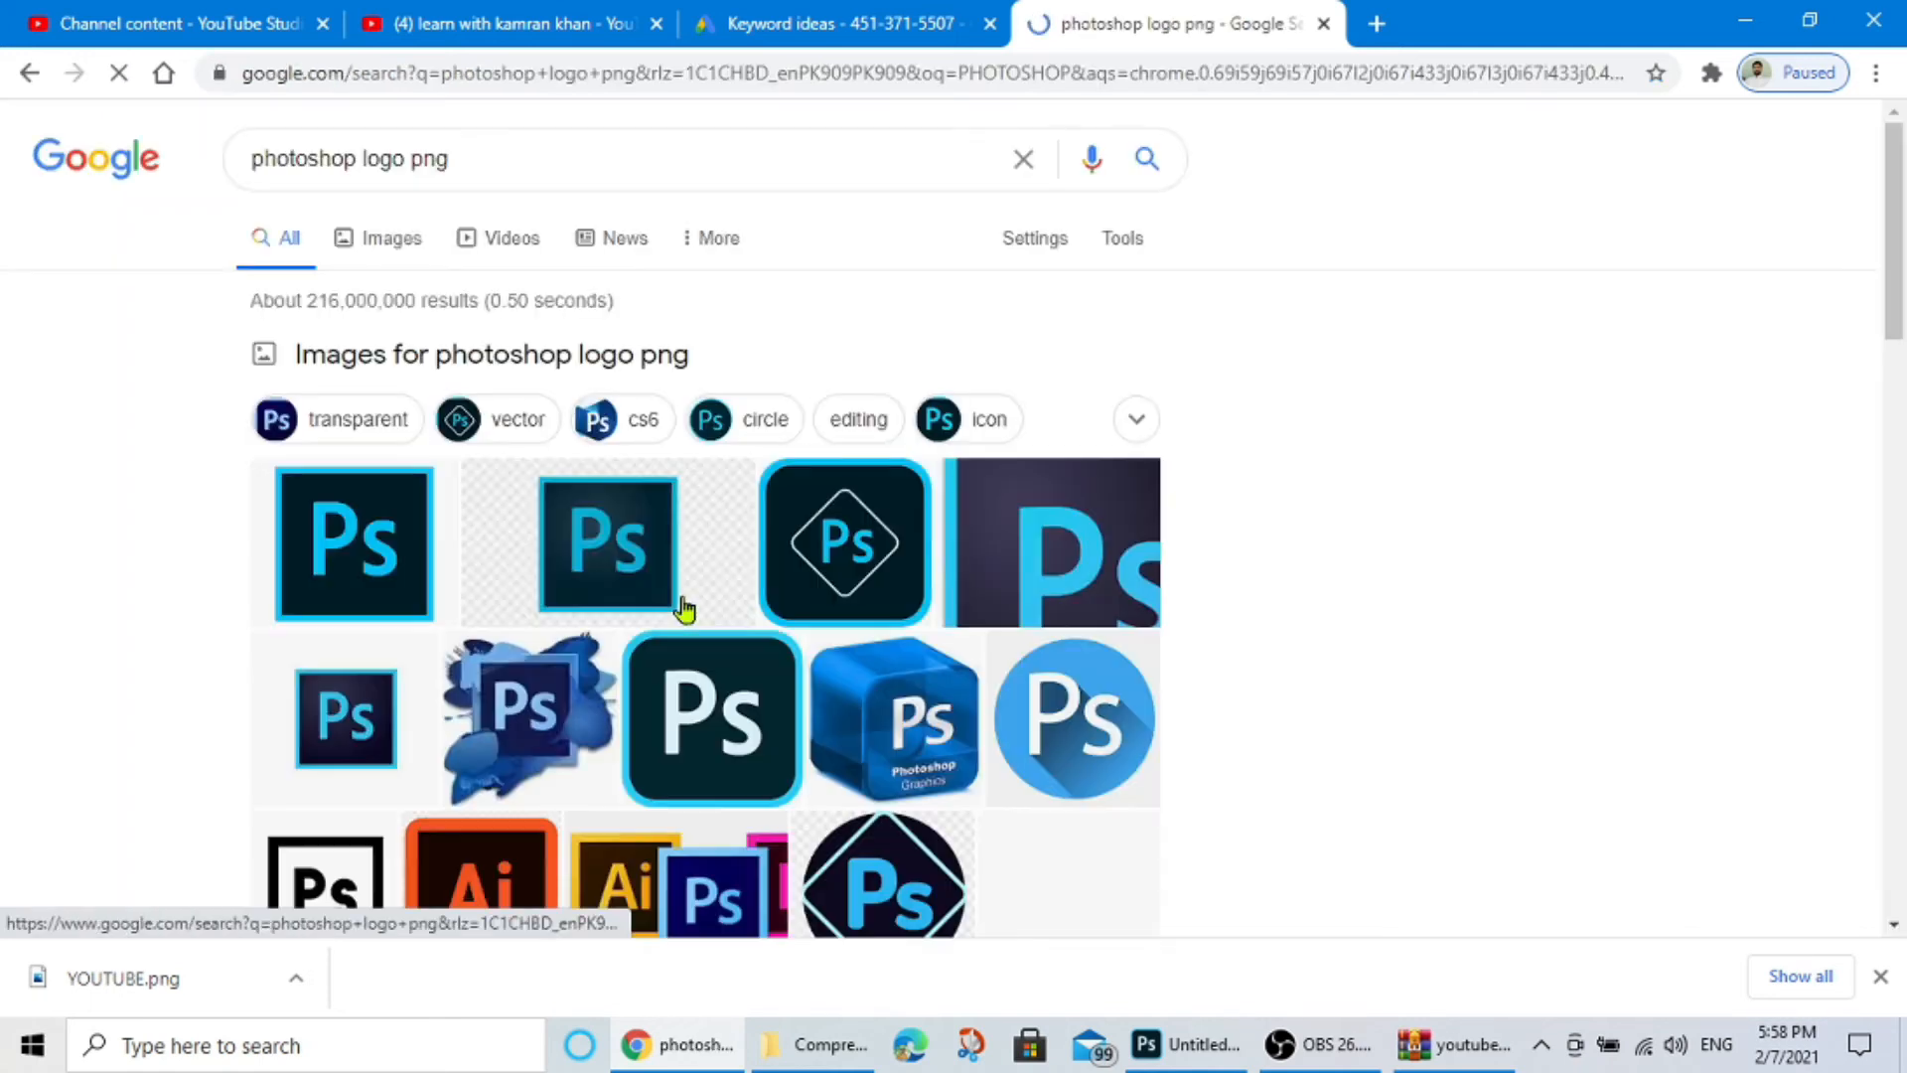
Save the rounded-square Ps logo from SeekLogo to the Downloads folder as a PNG image.
click(747, 644)
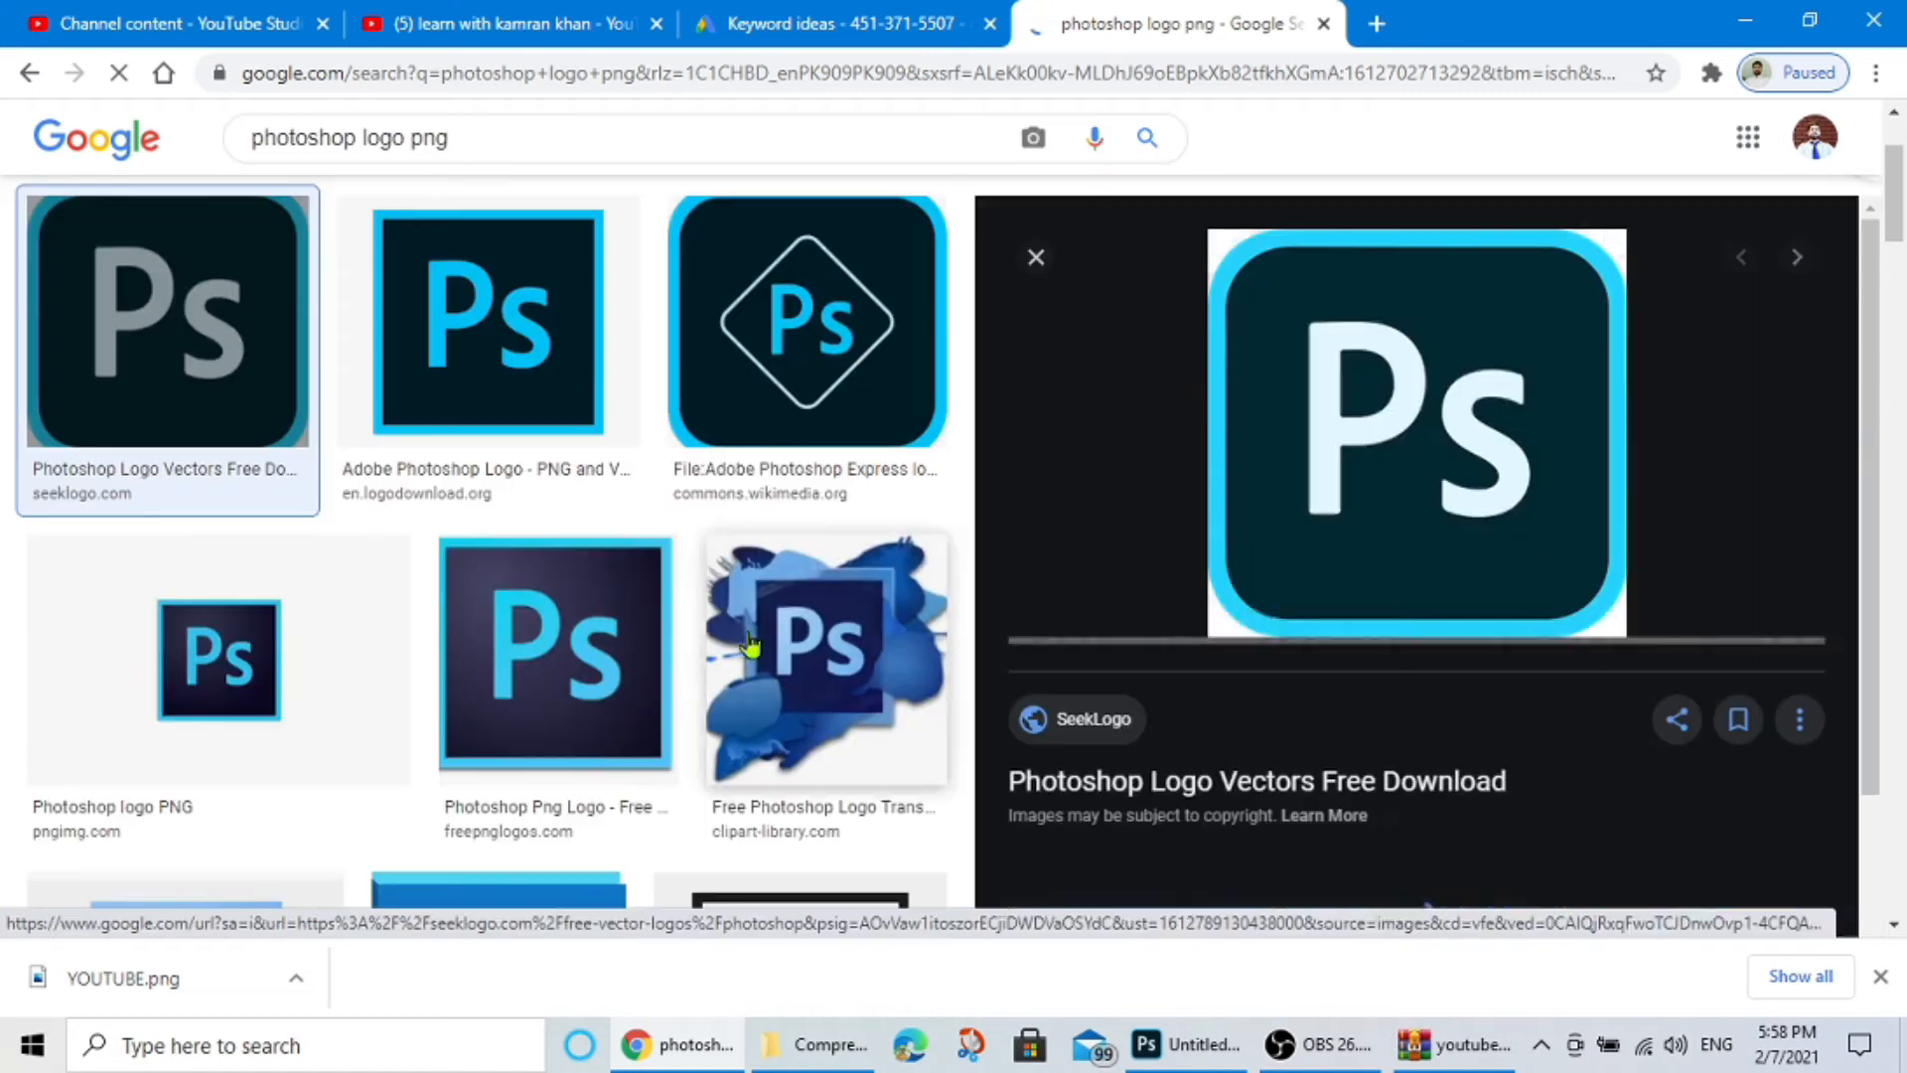
right_click(1493, 326)
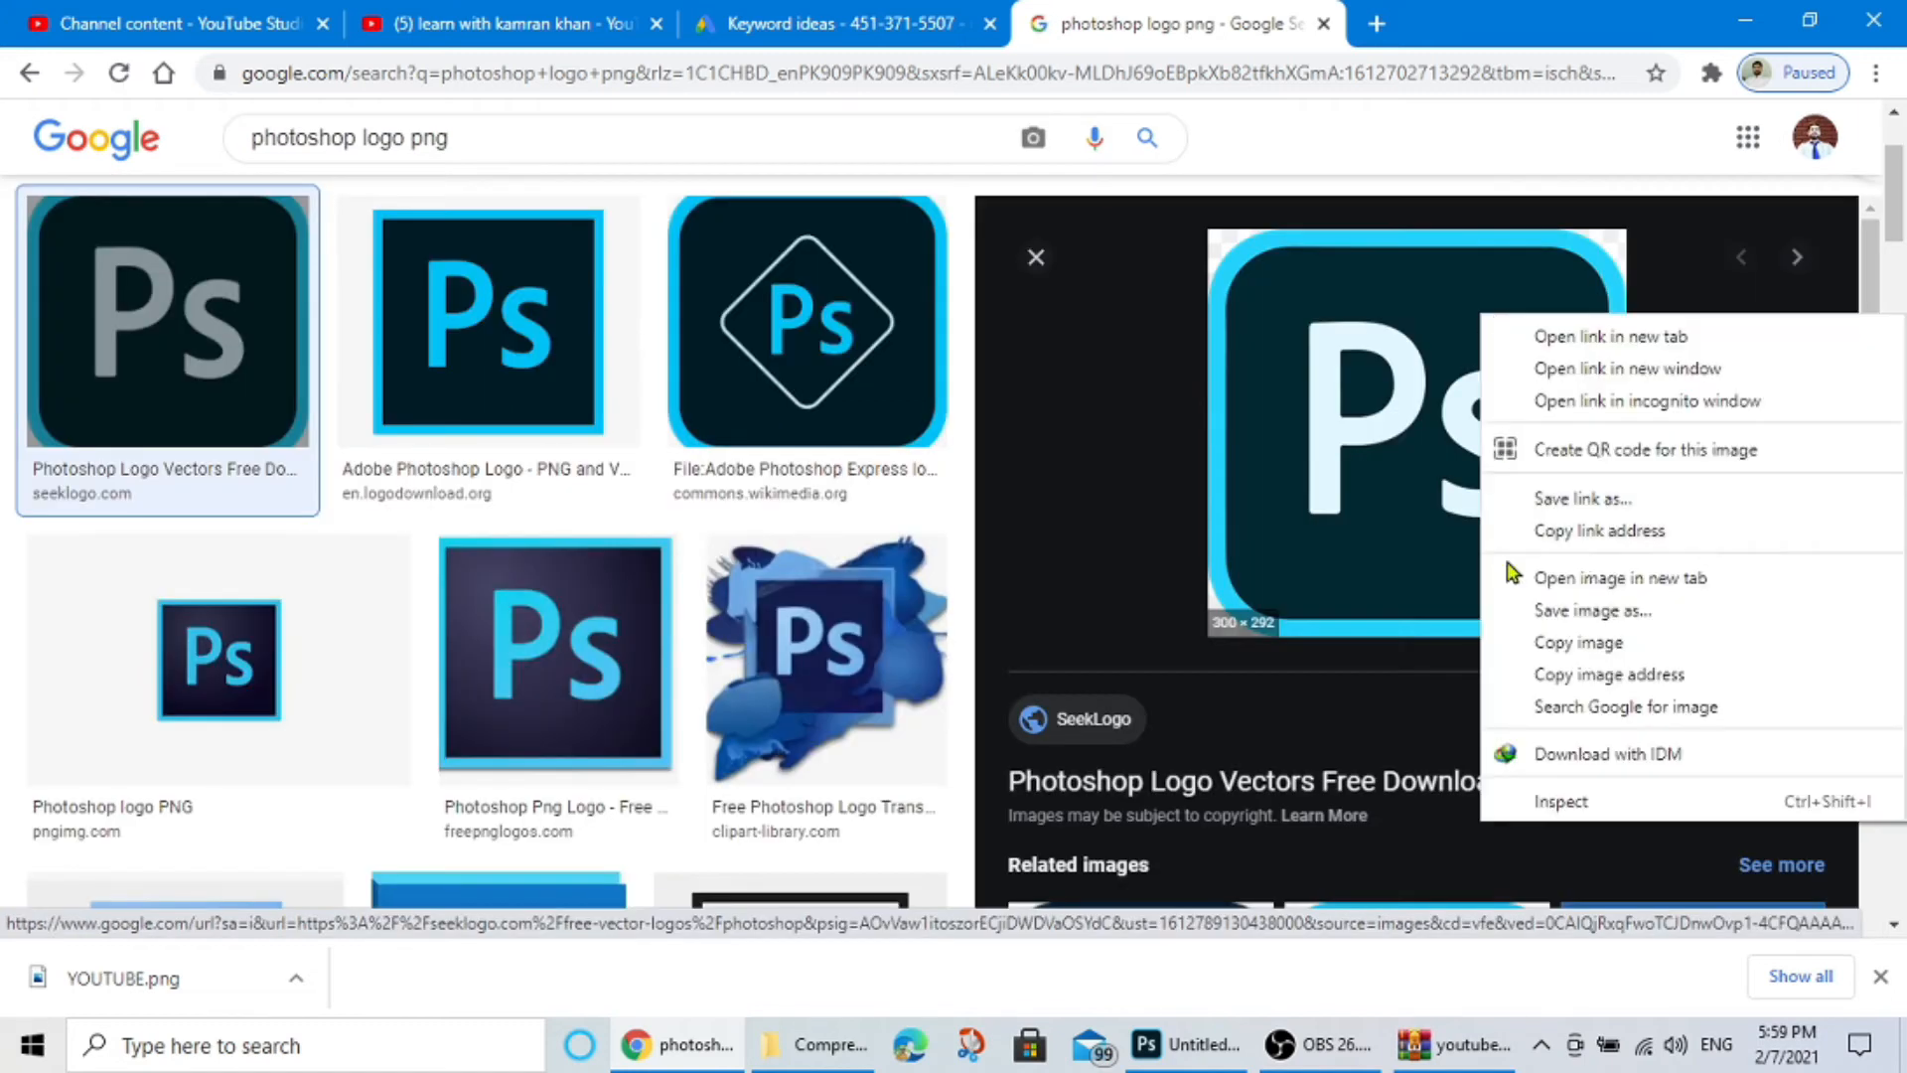
click(1511, 610)
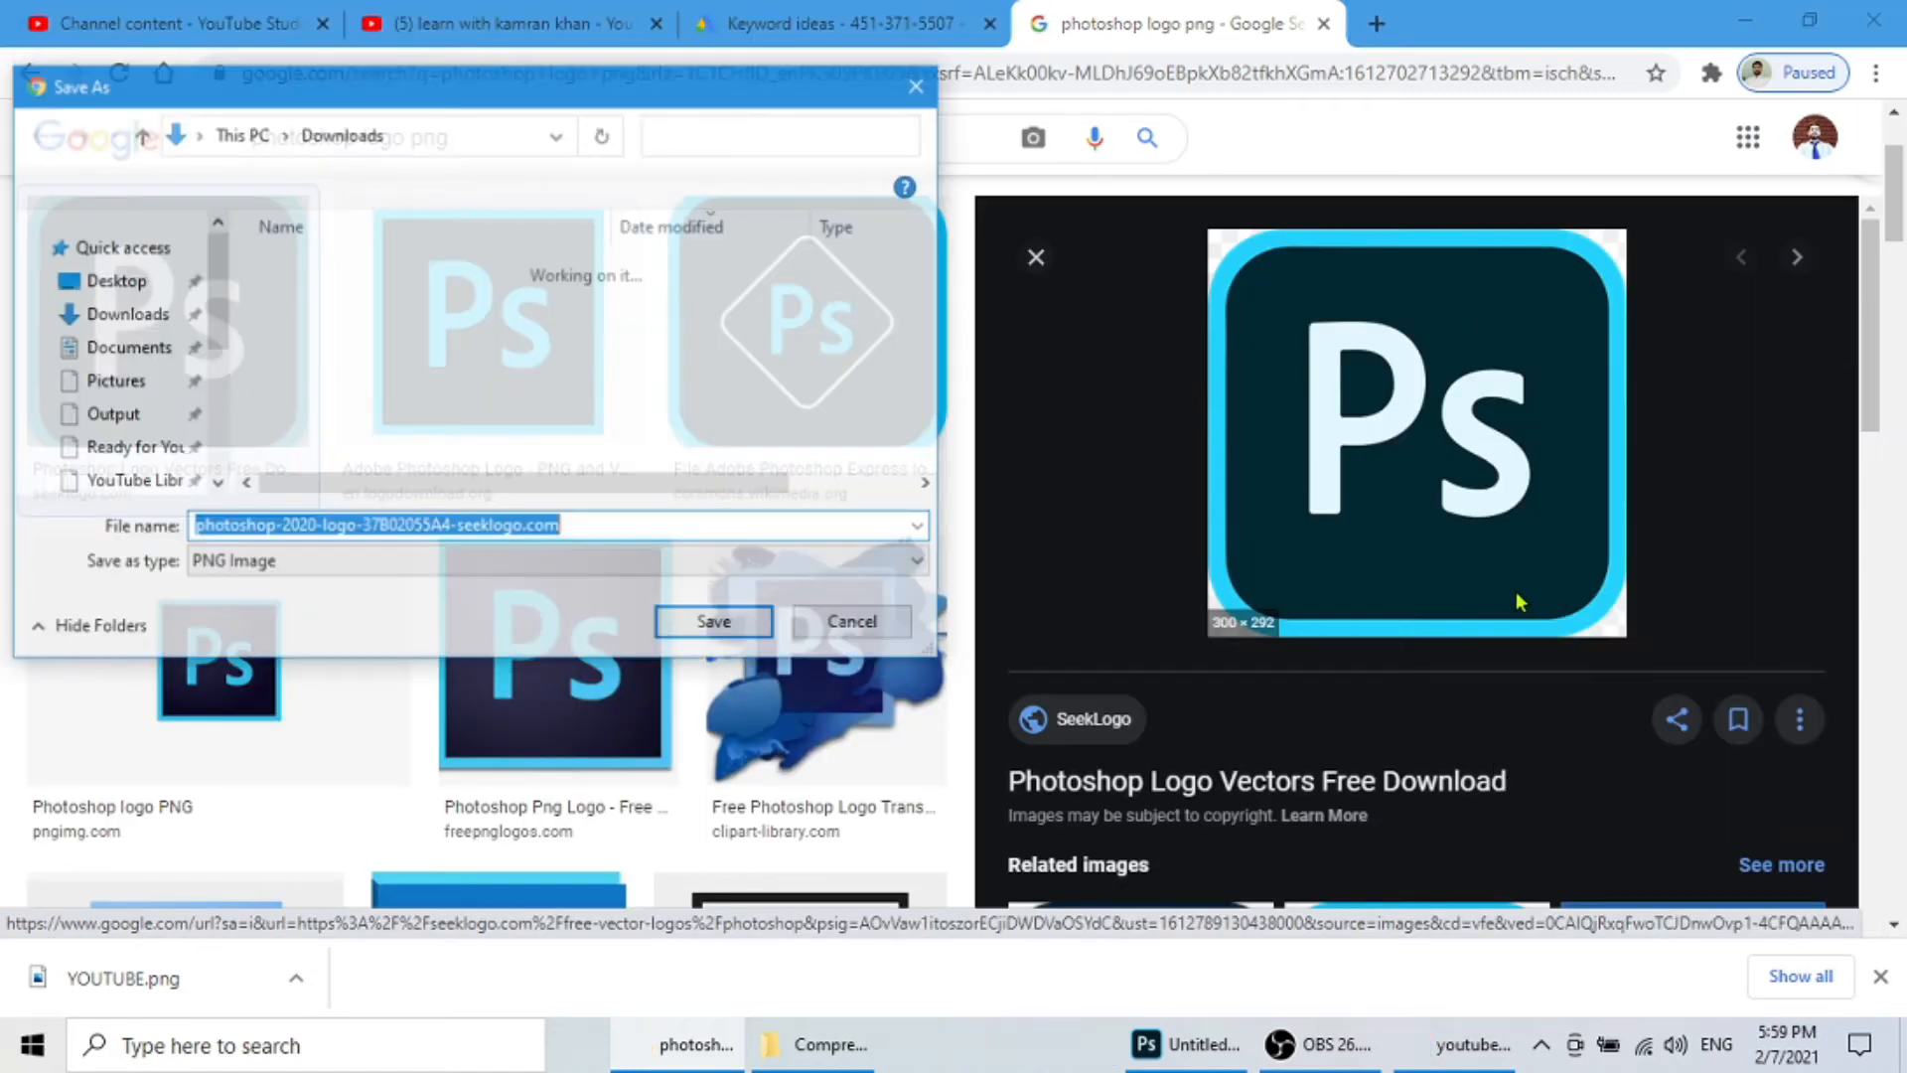
click(668, 625)
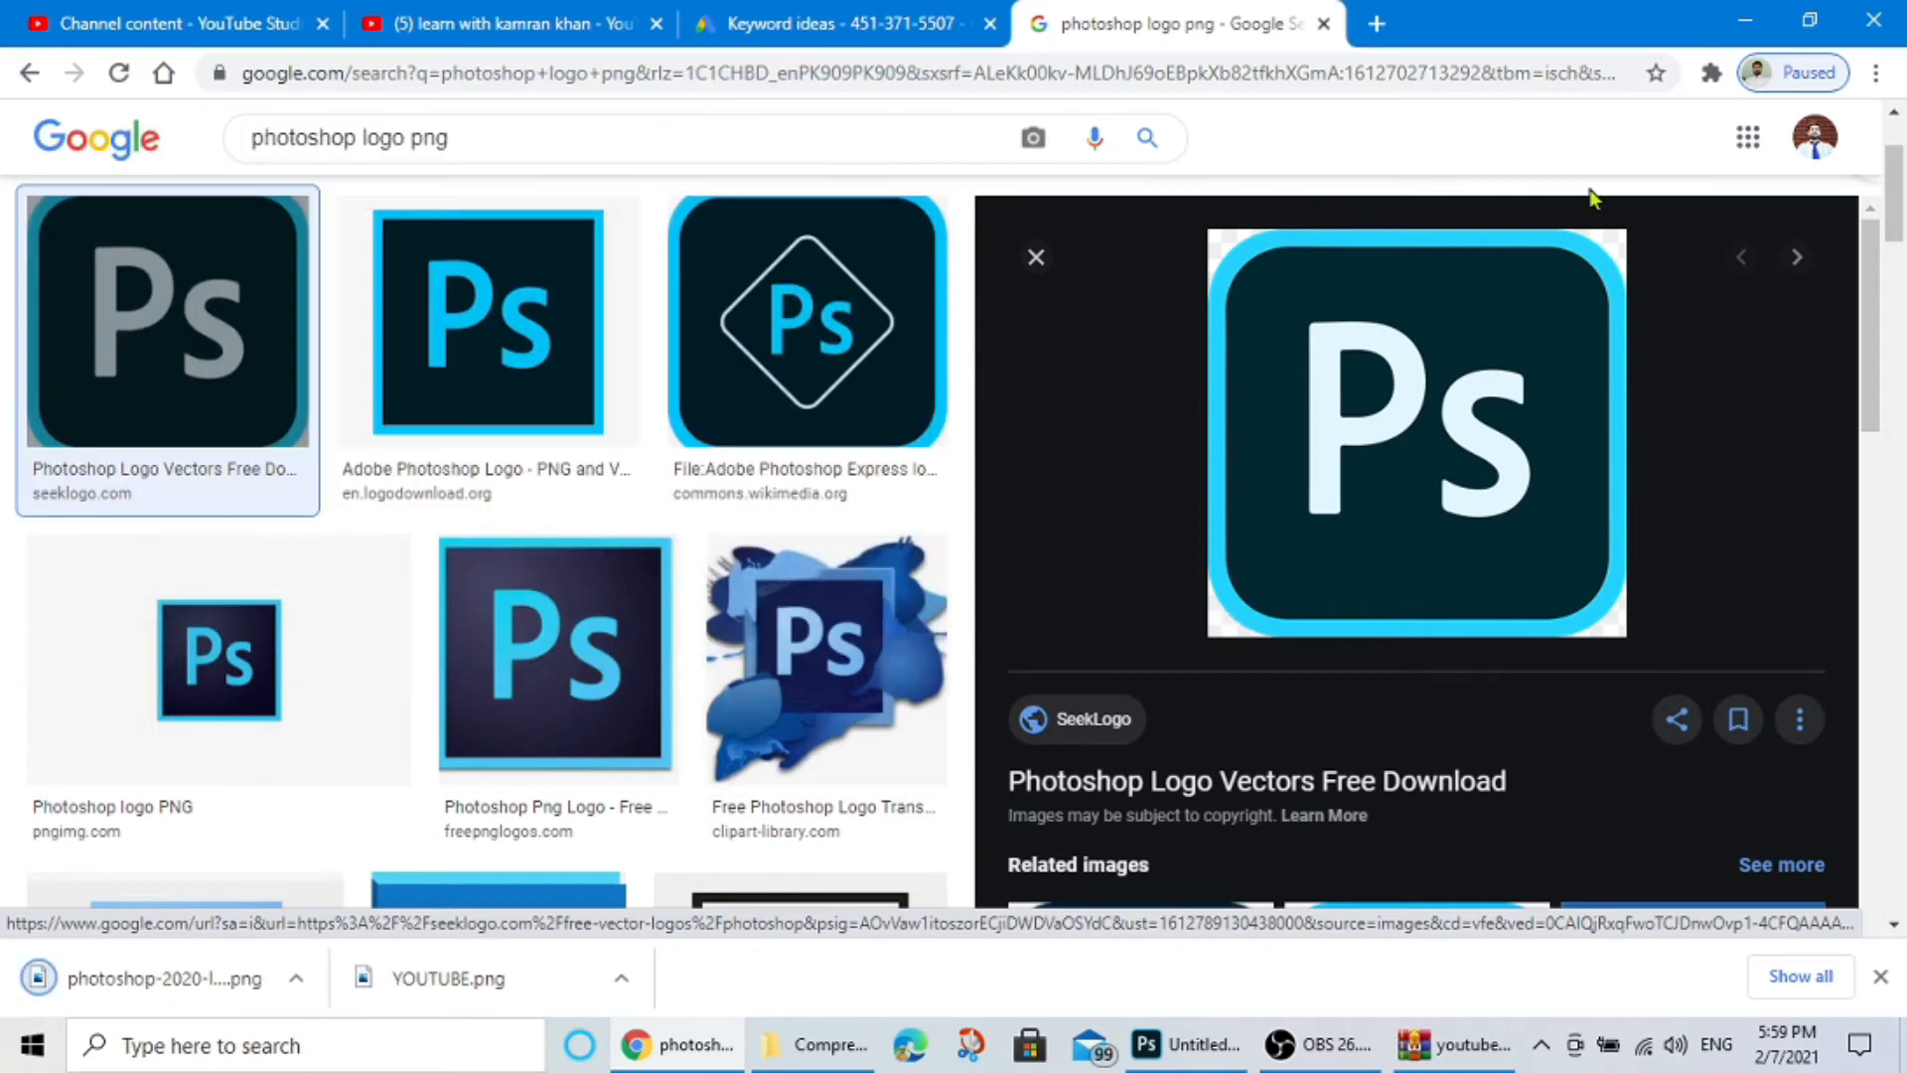
Place the downloaded Photoshop logo from the Downloads folder into the thumbnail, below the word PHOTOSHOP.
click(1750, 22)
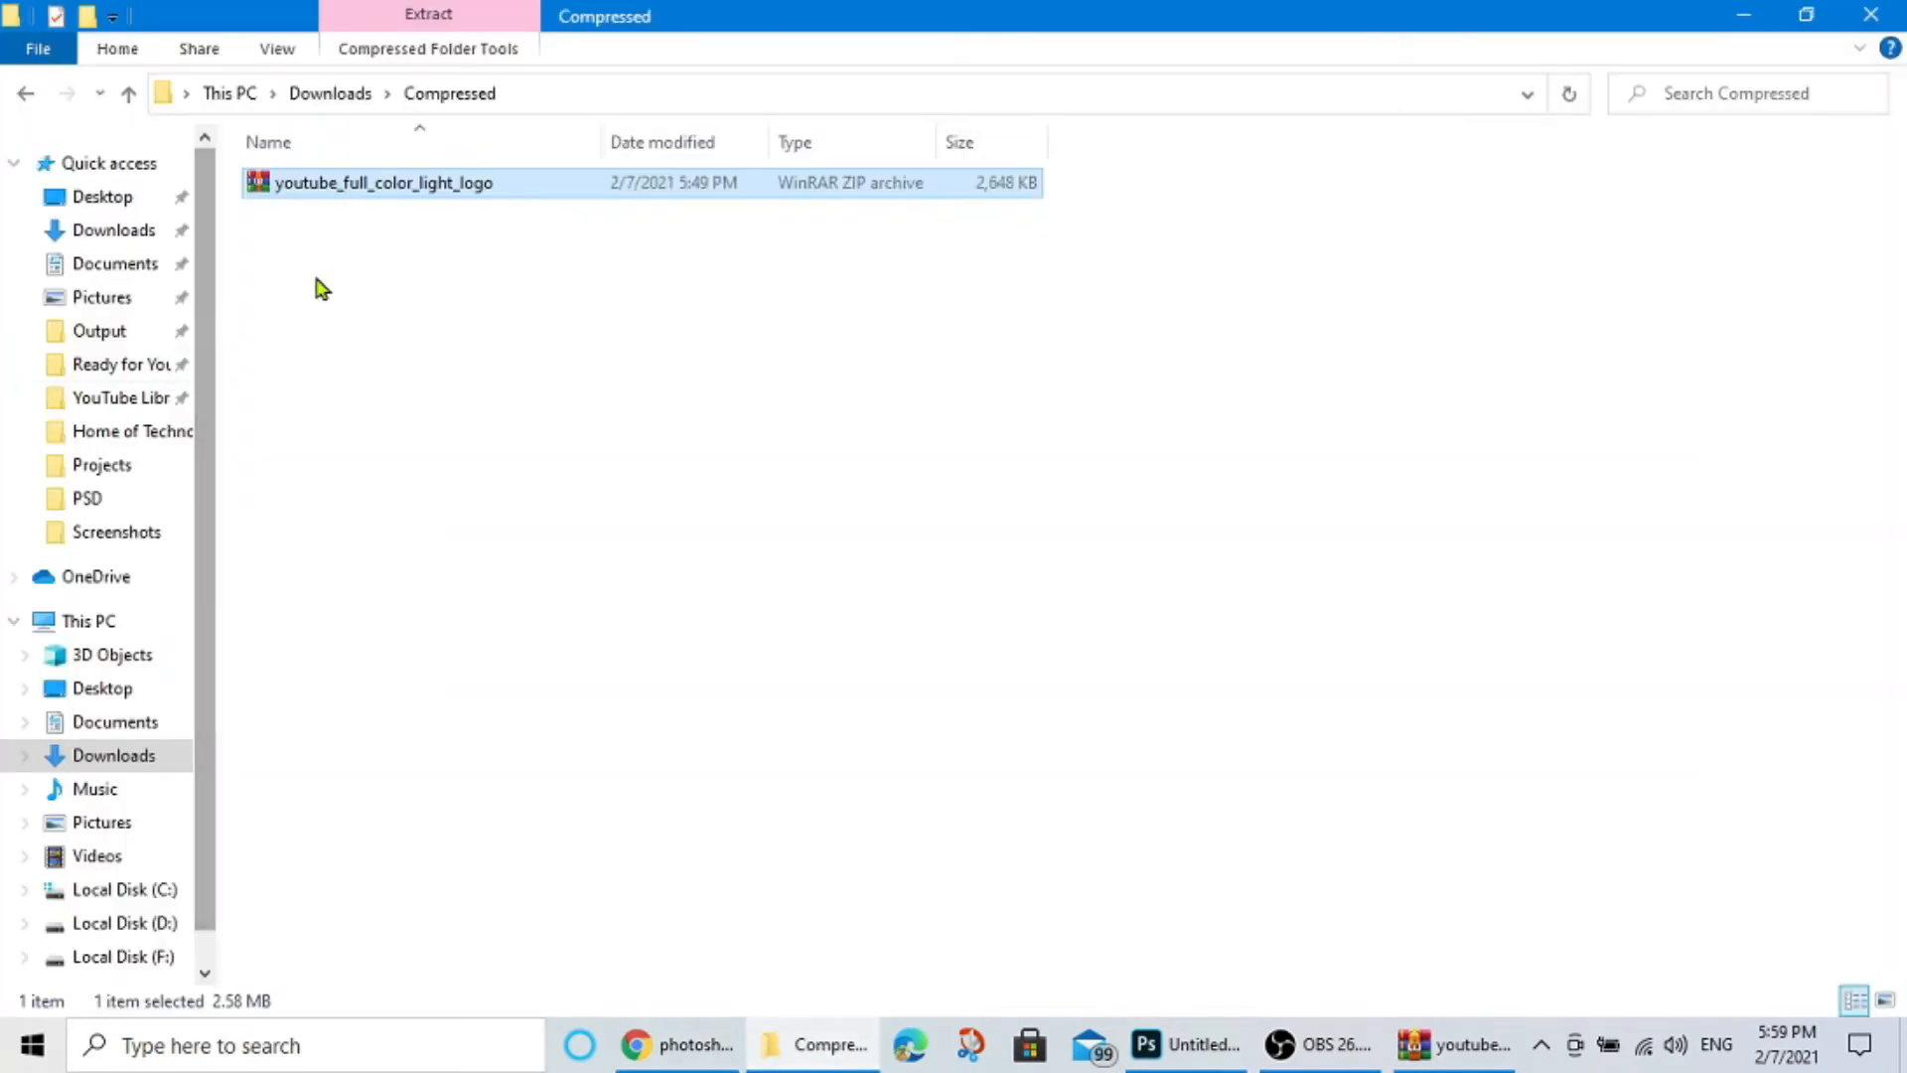
click(113, 229)
drag(307, 224, 1246, 571)
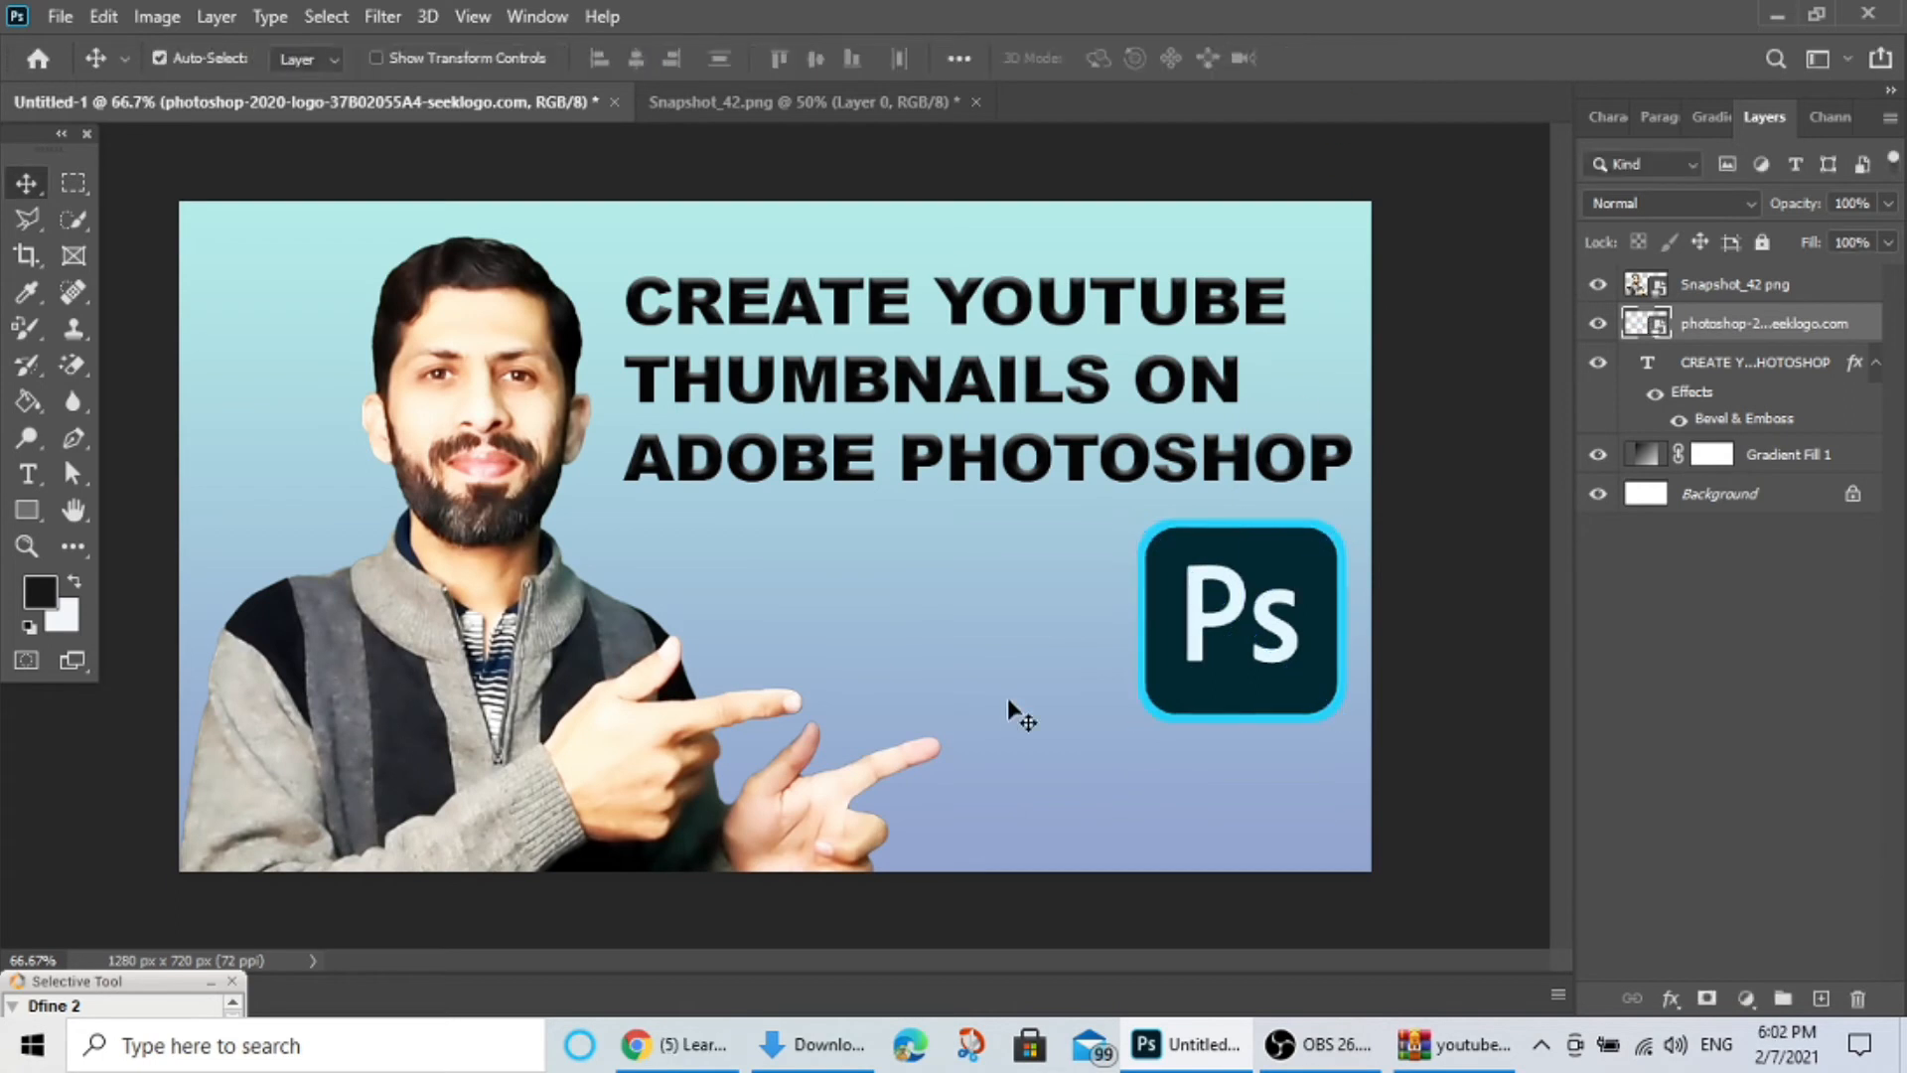
Switch to the YouTube channel's videos page in Chrome and snip the second "Windows 10 Free Video Editor" thumbnail.
click(695, 1059)
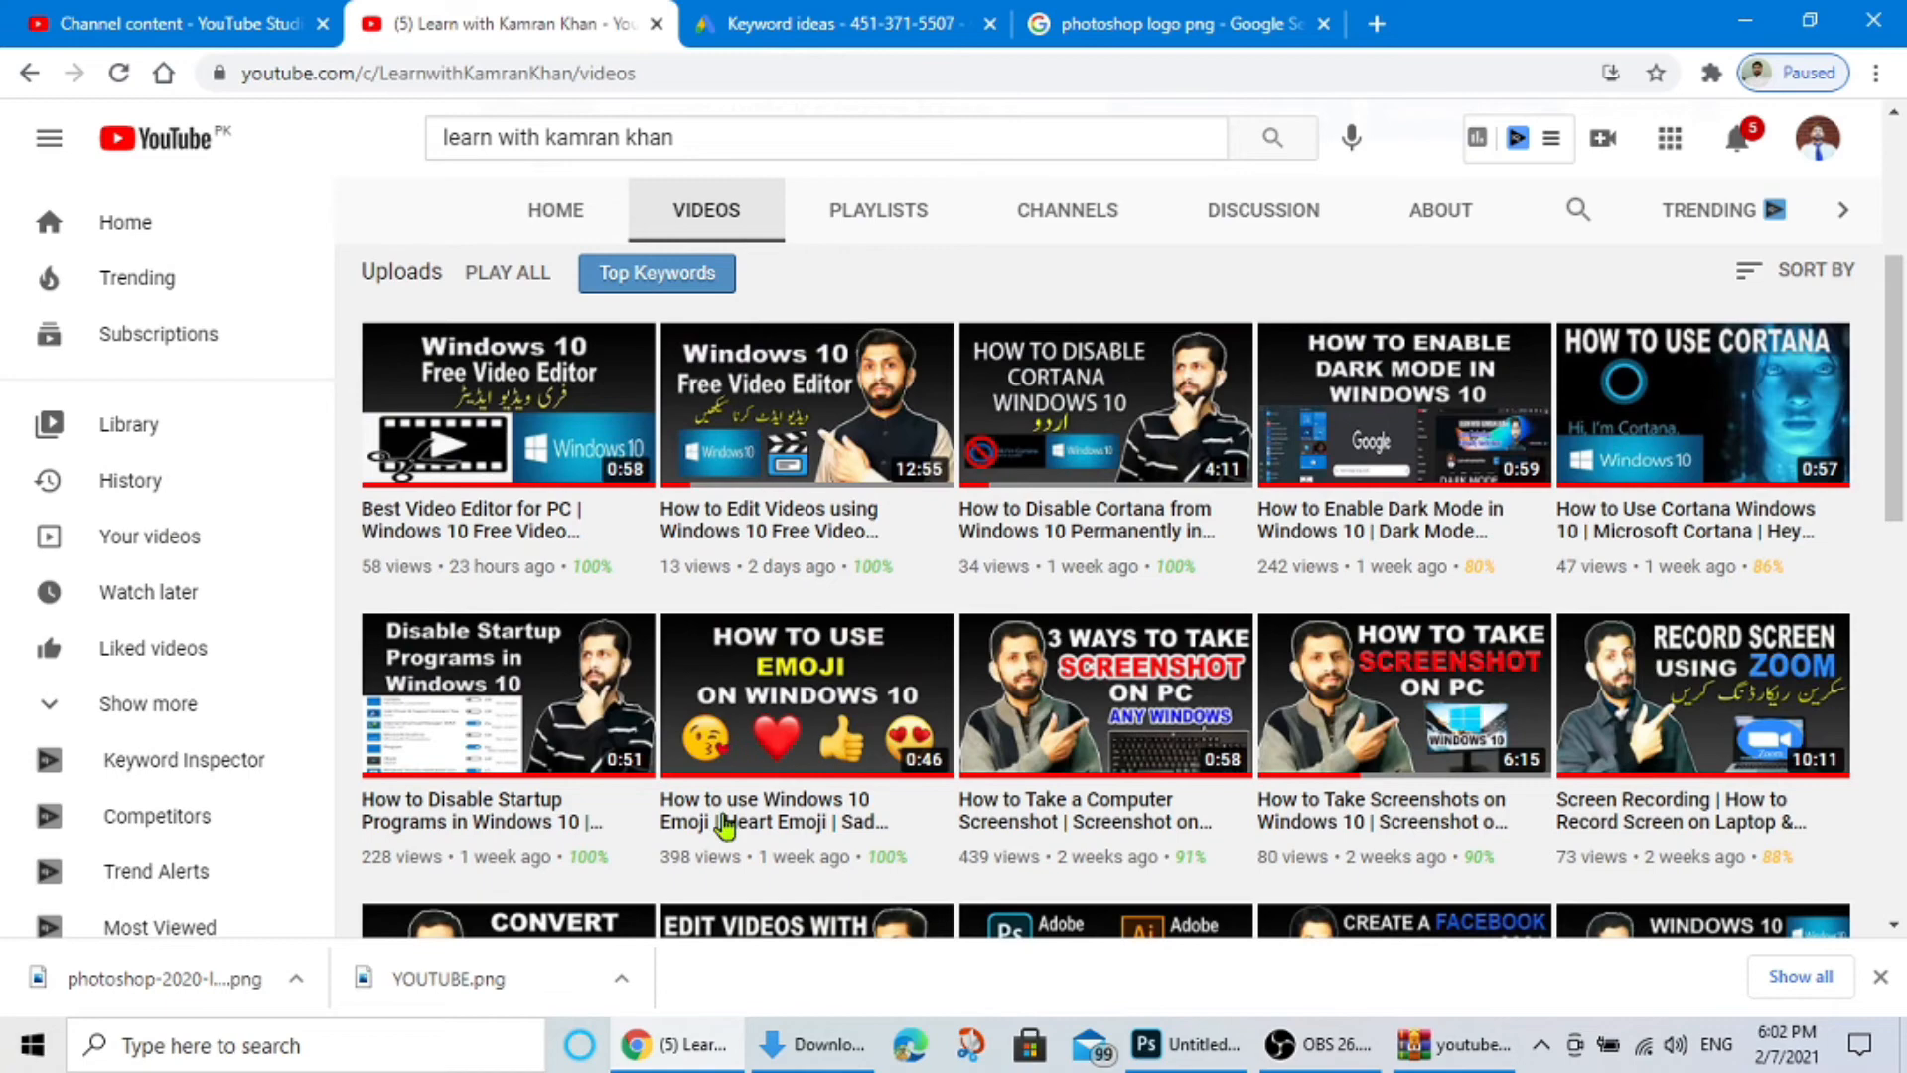
key(super+shift+s)
drag(661, 324, 953, 485)
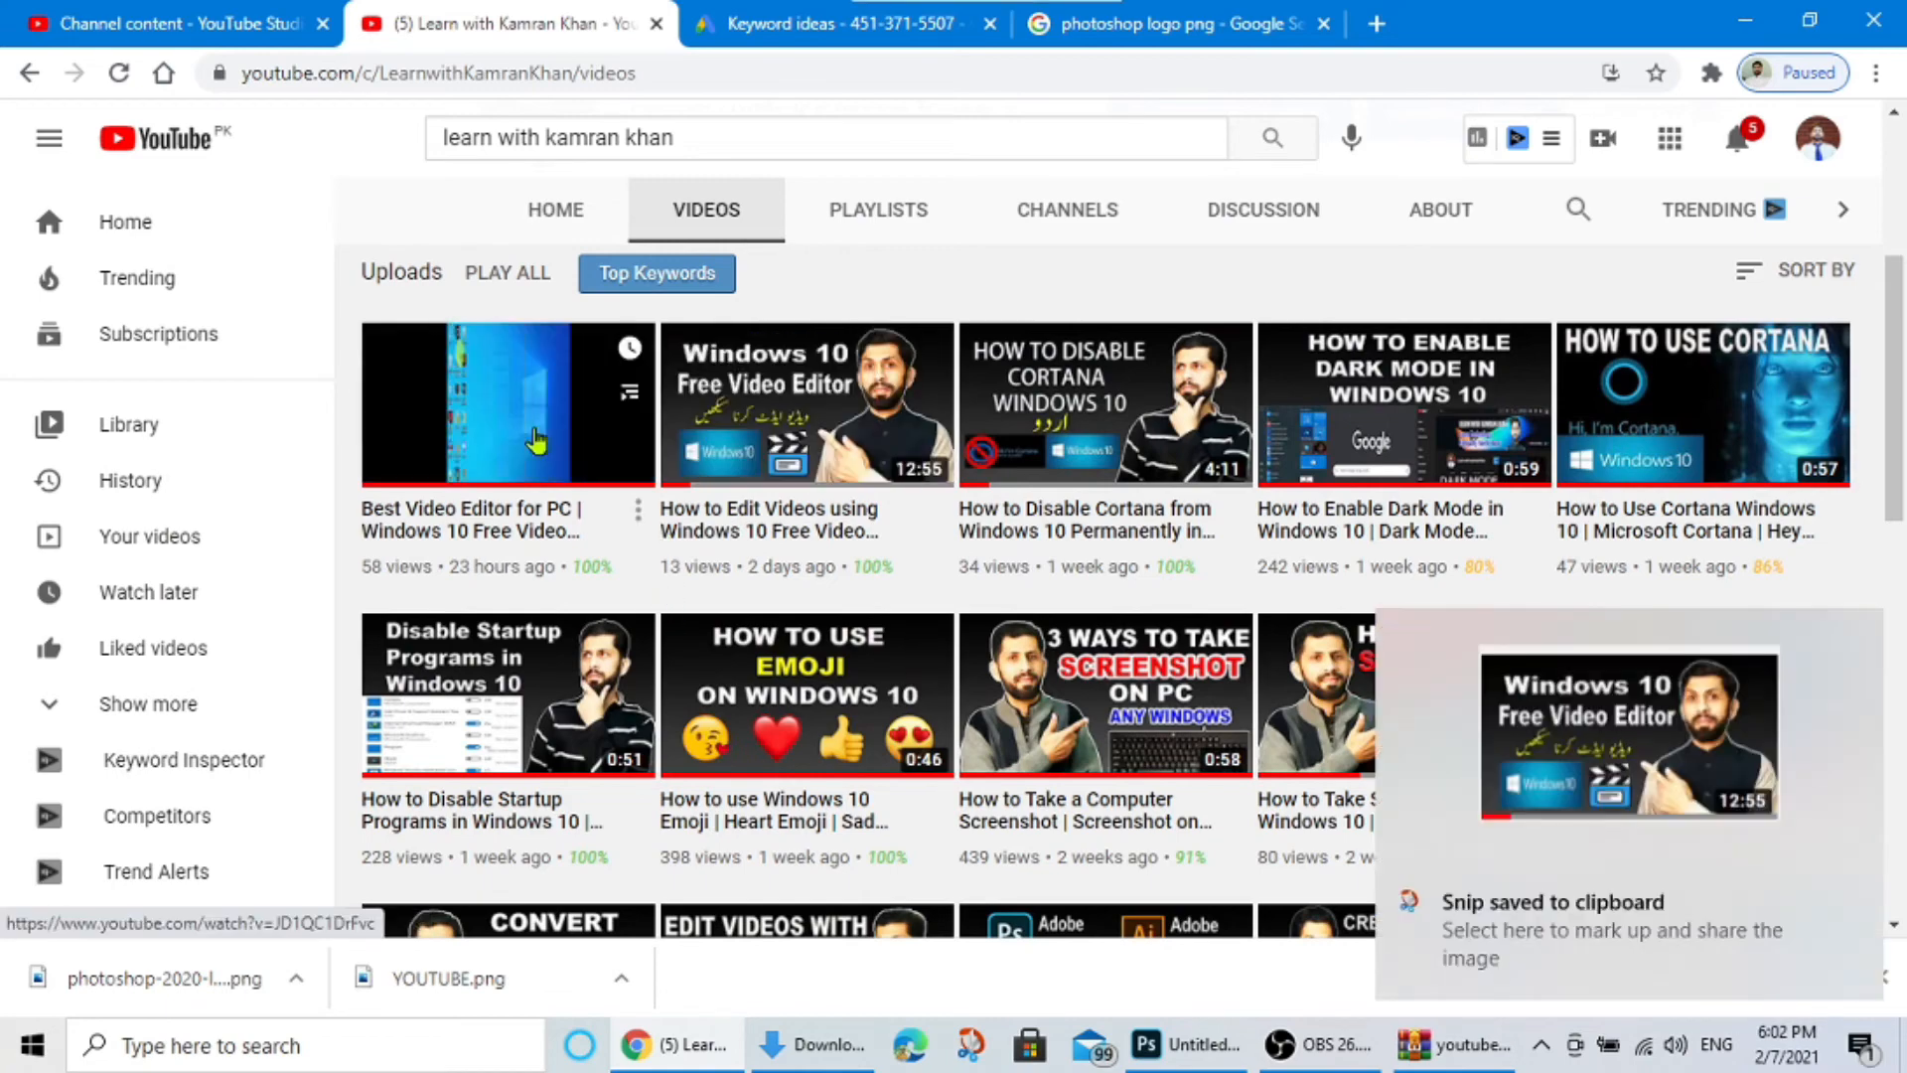
Snip the "How to use emoji on Windows 10" thumbnail and save it in Pictures as a PNG named EMOJI 2.
key(super+shift+s)
drag(658, 608, 957, 779)
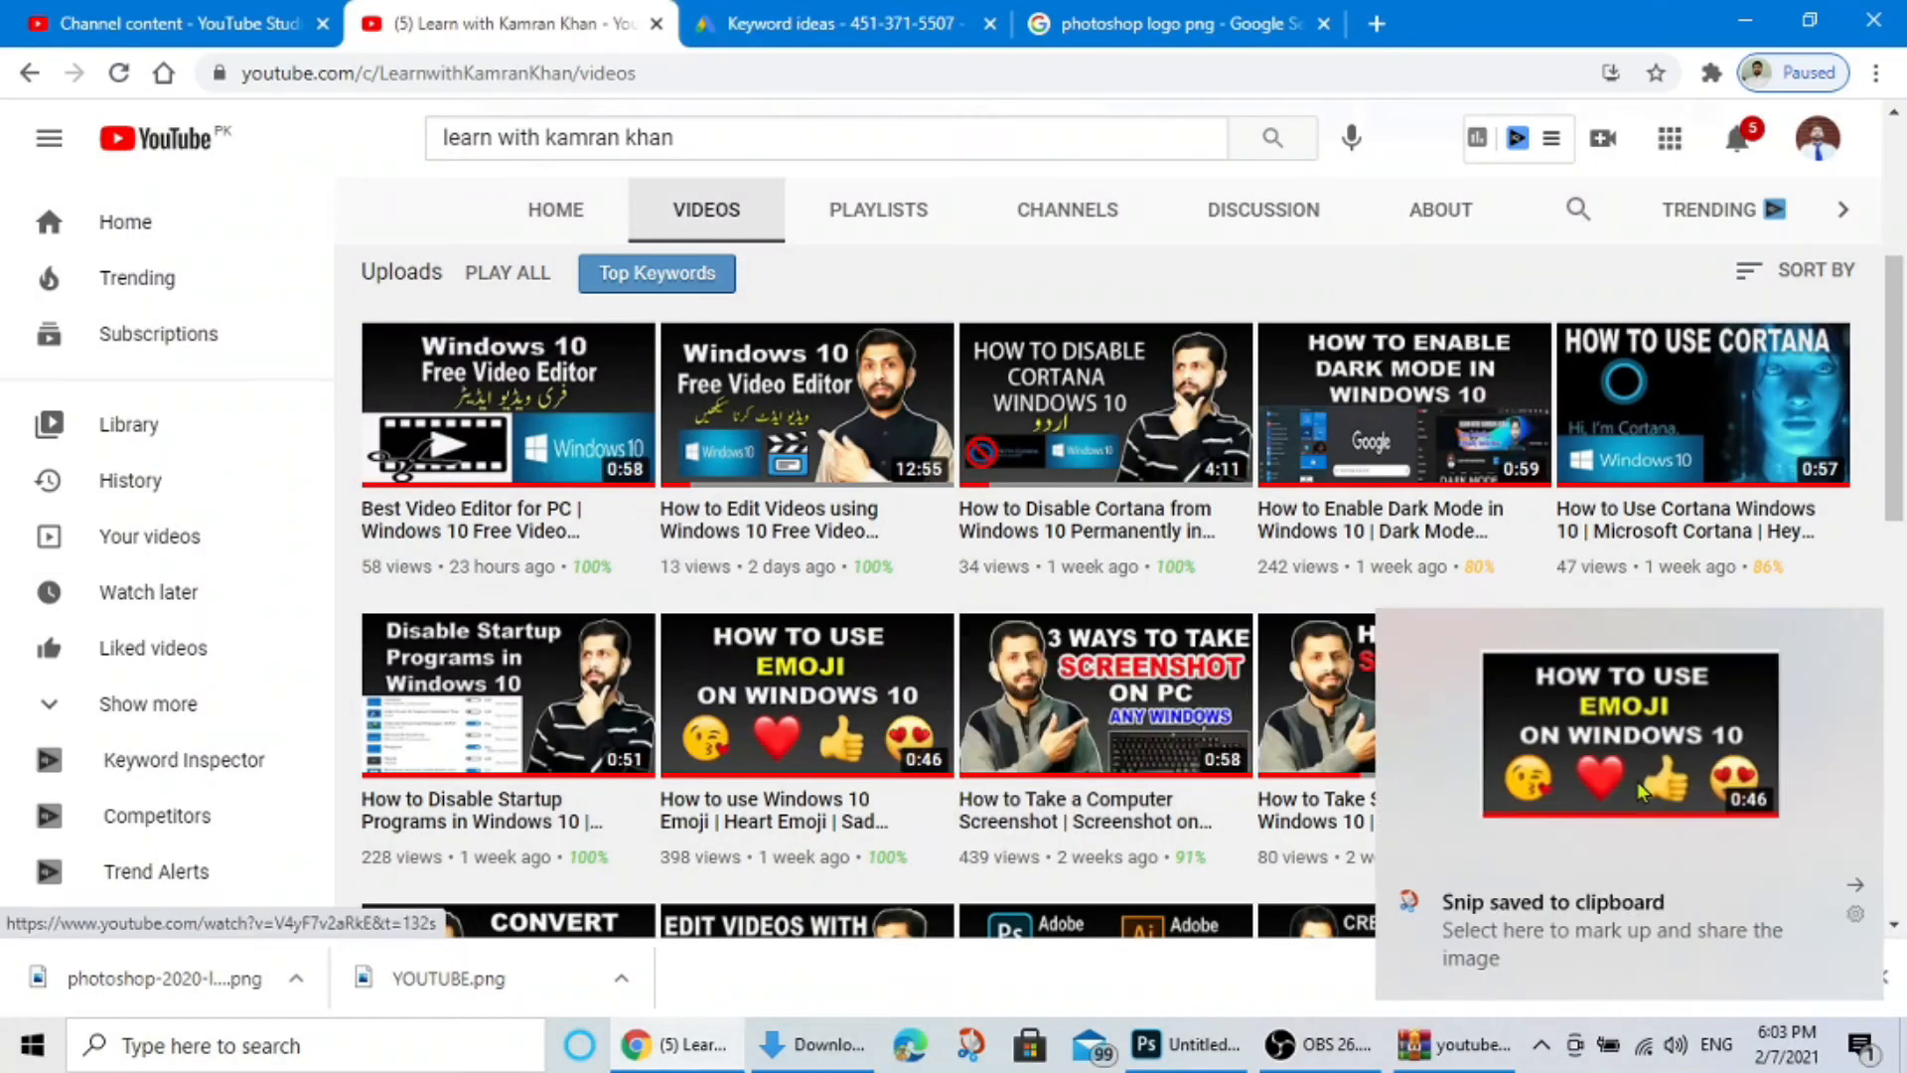
click(1628, 735)
click(1700, 73)
text(EMOJI)
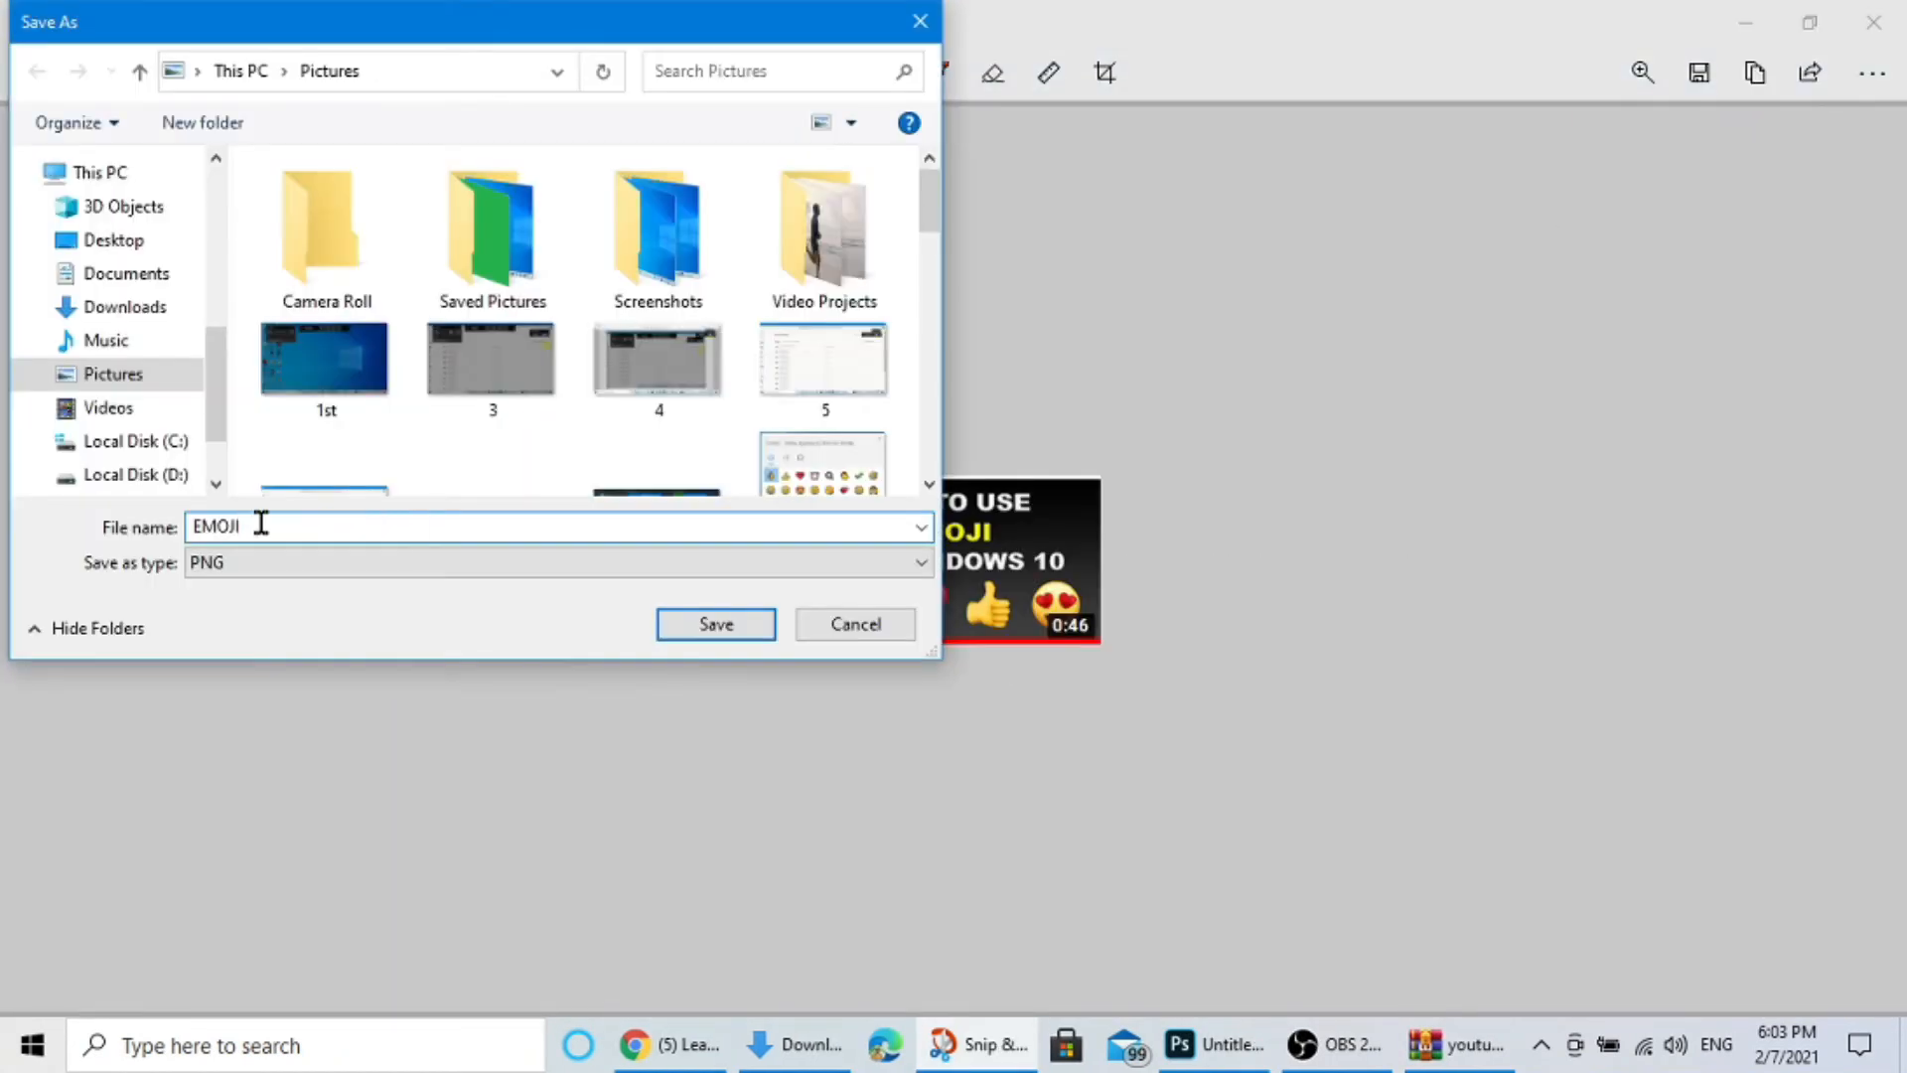
text( 2)
click(709, 626)
Snip the "Write Urdu in MS Office" thumbnail, save it in Pictures as URDU, and close Snip & Sketch.
key(ctrl+n)
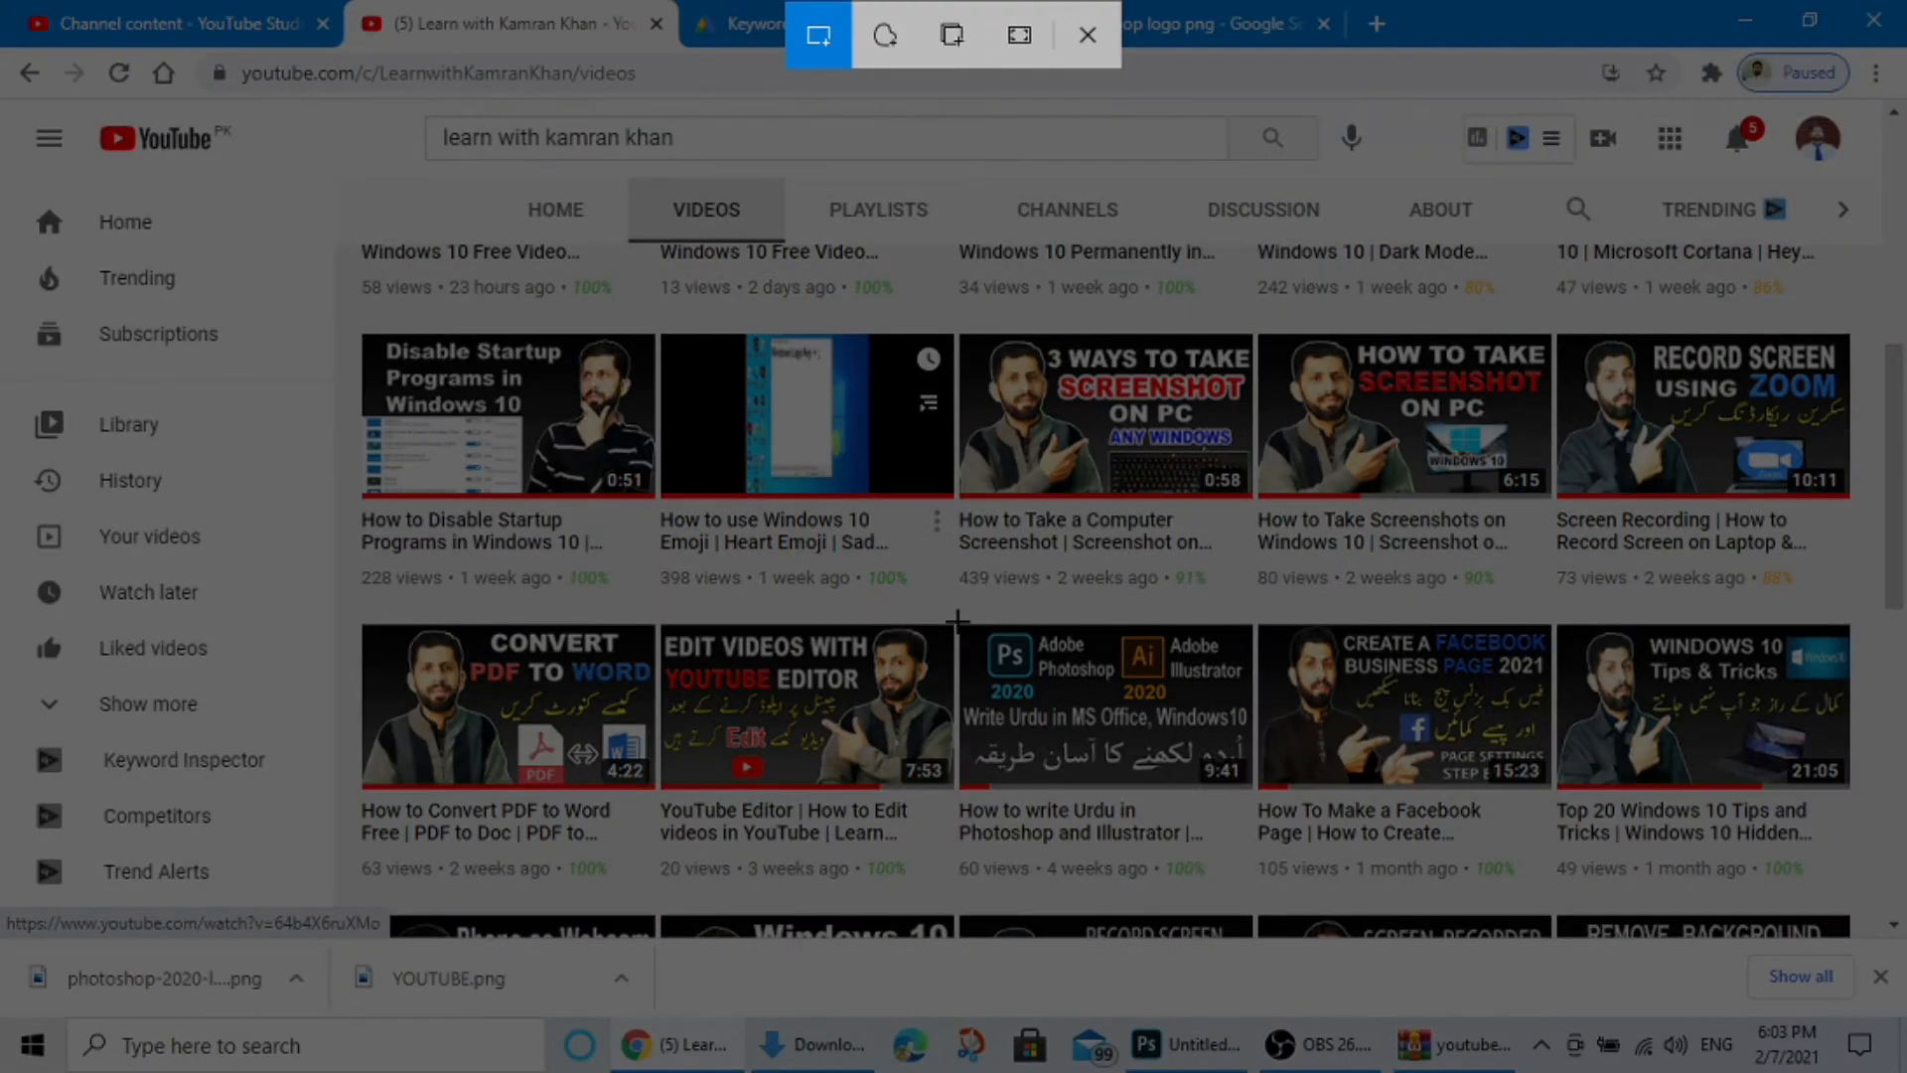
drag(957, 621, 1254, 789)
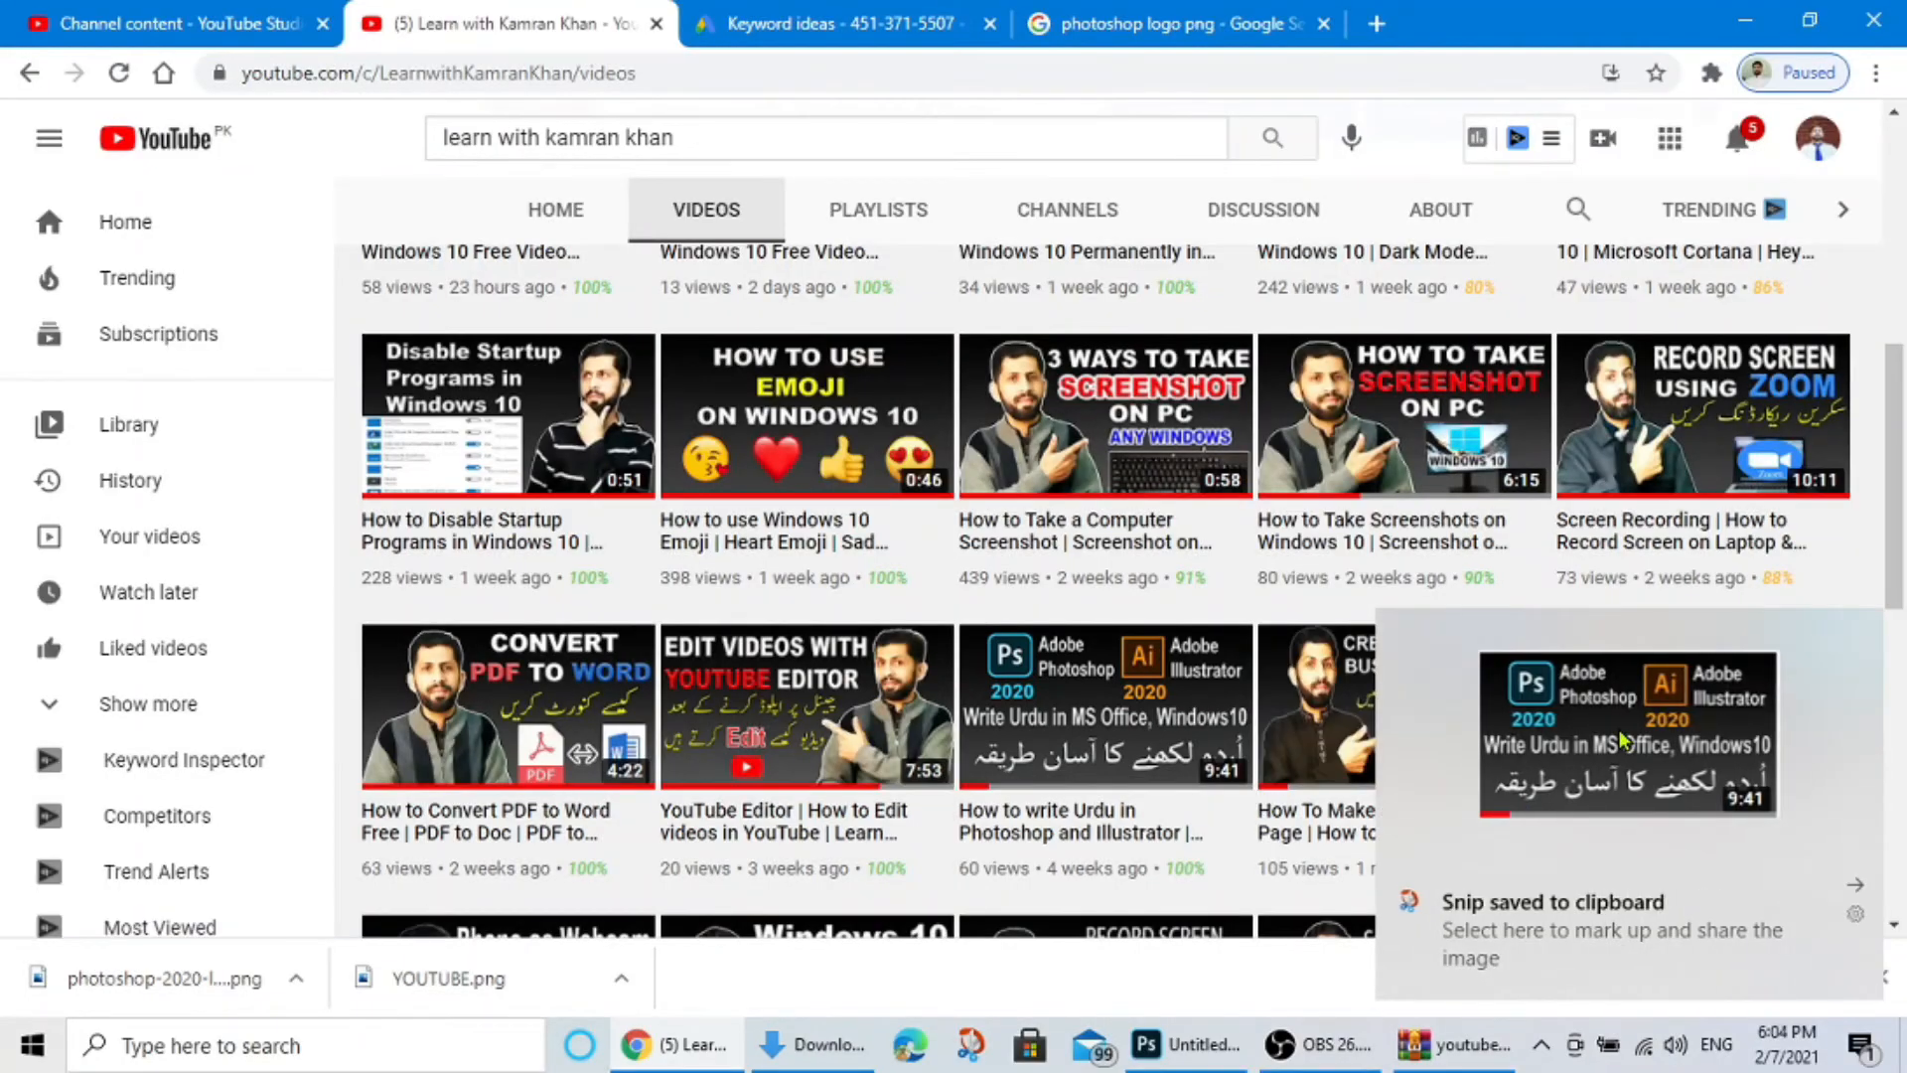
click(1622, 740)
click(1700, 72)
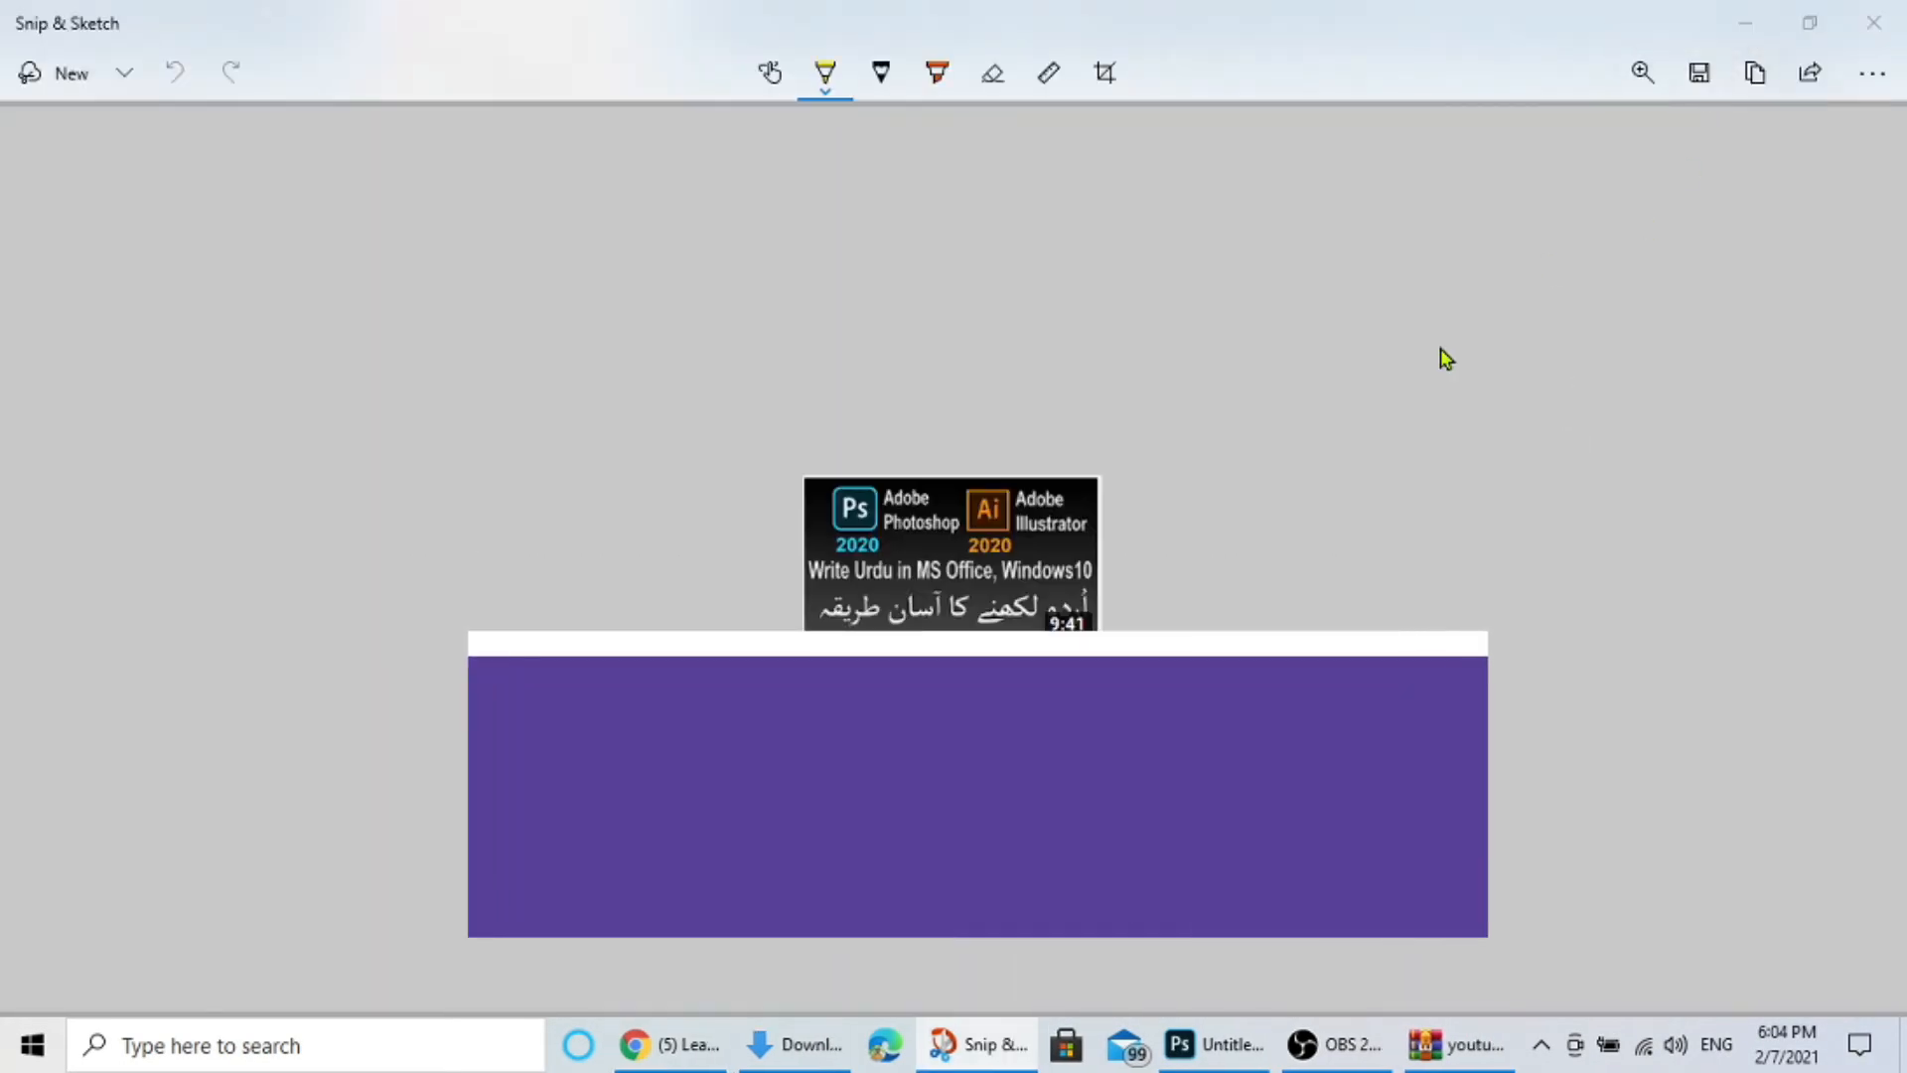
text(URDU)
key(Return)
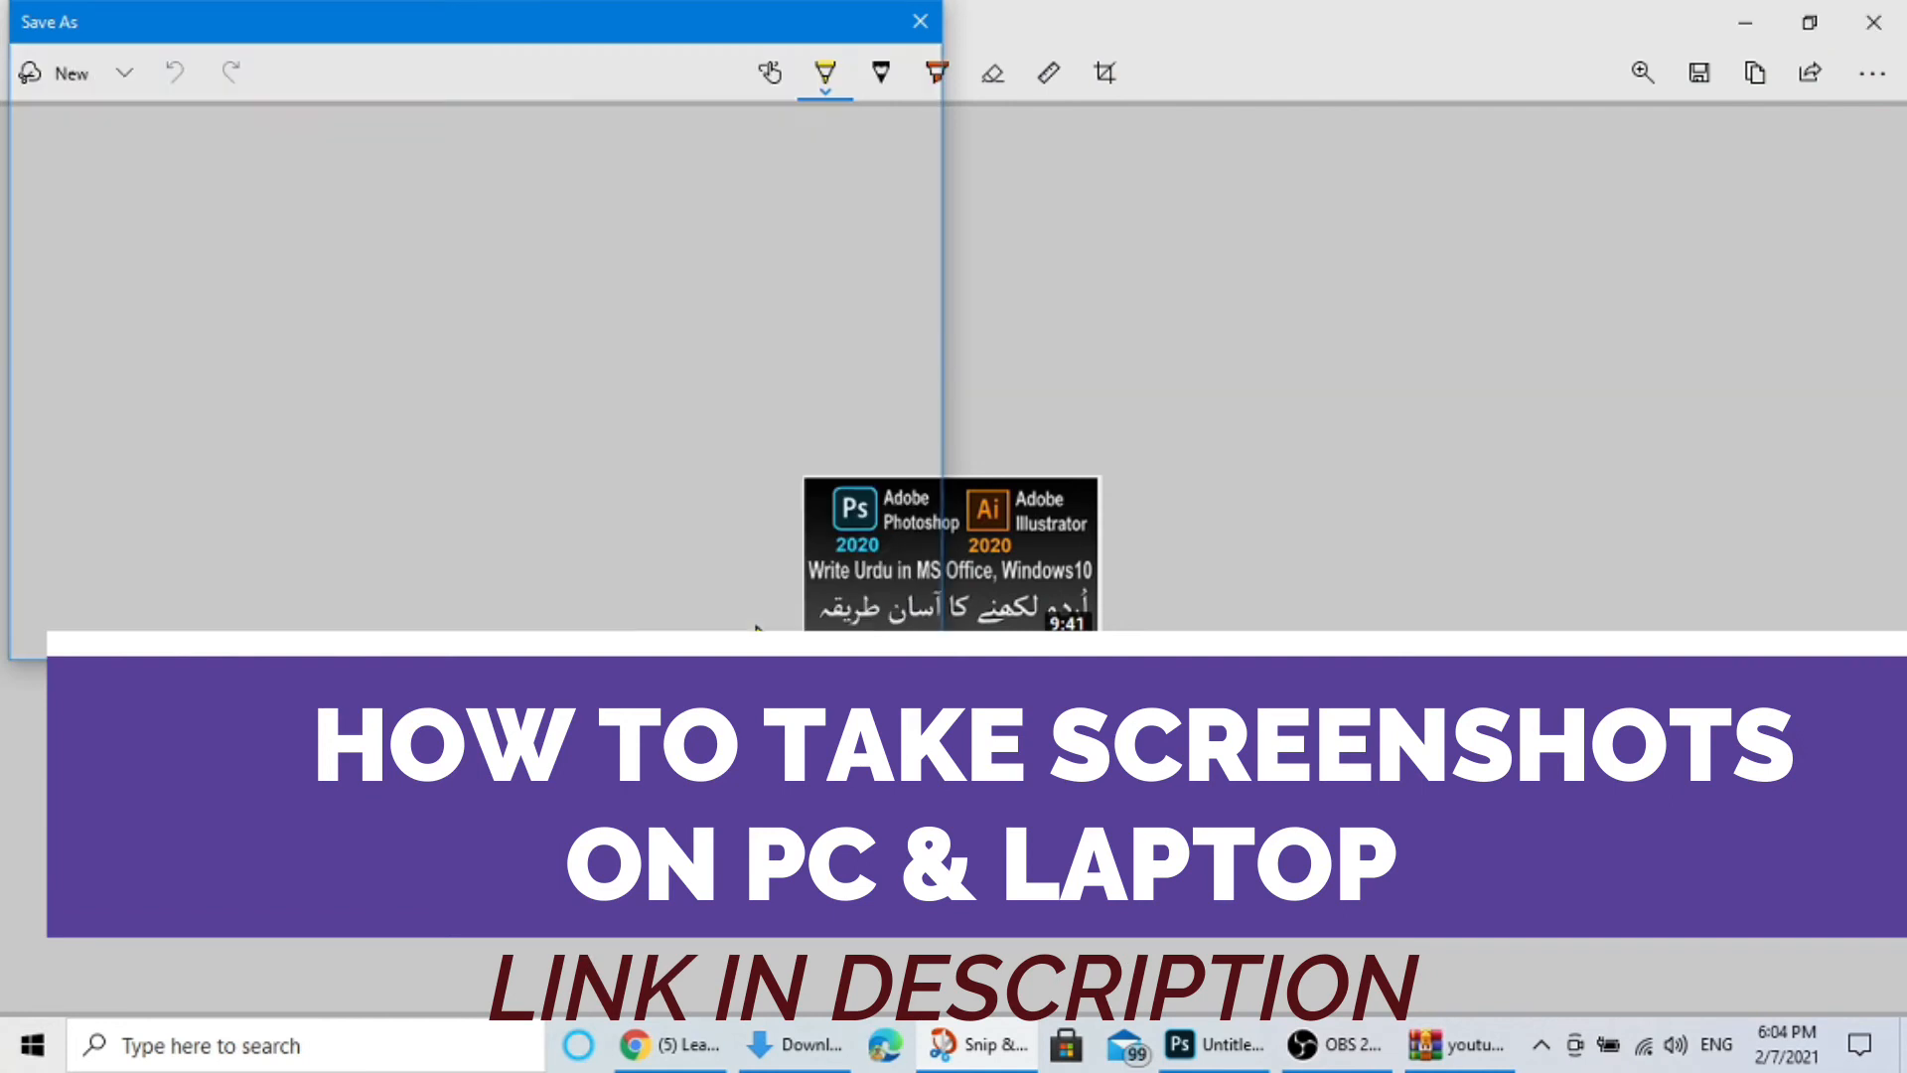
click(1873, 22)
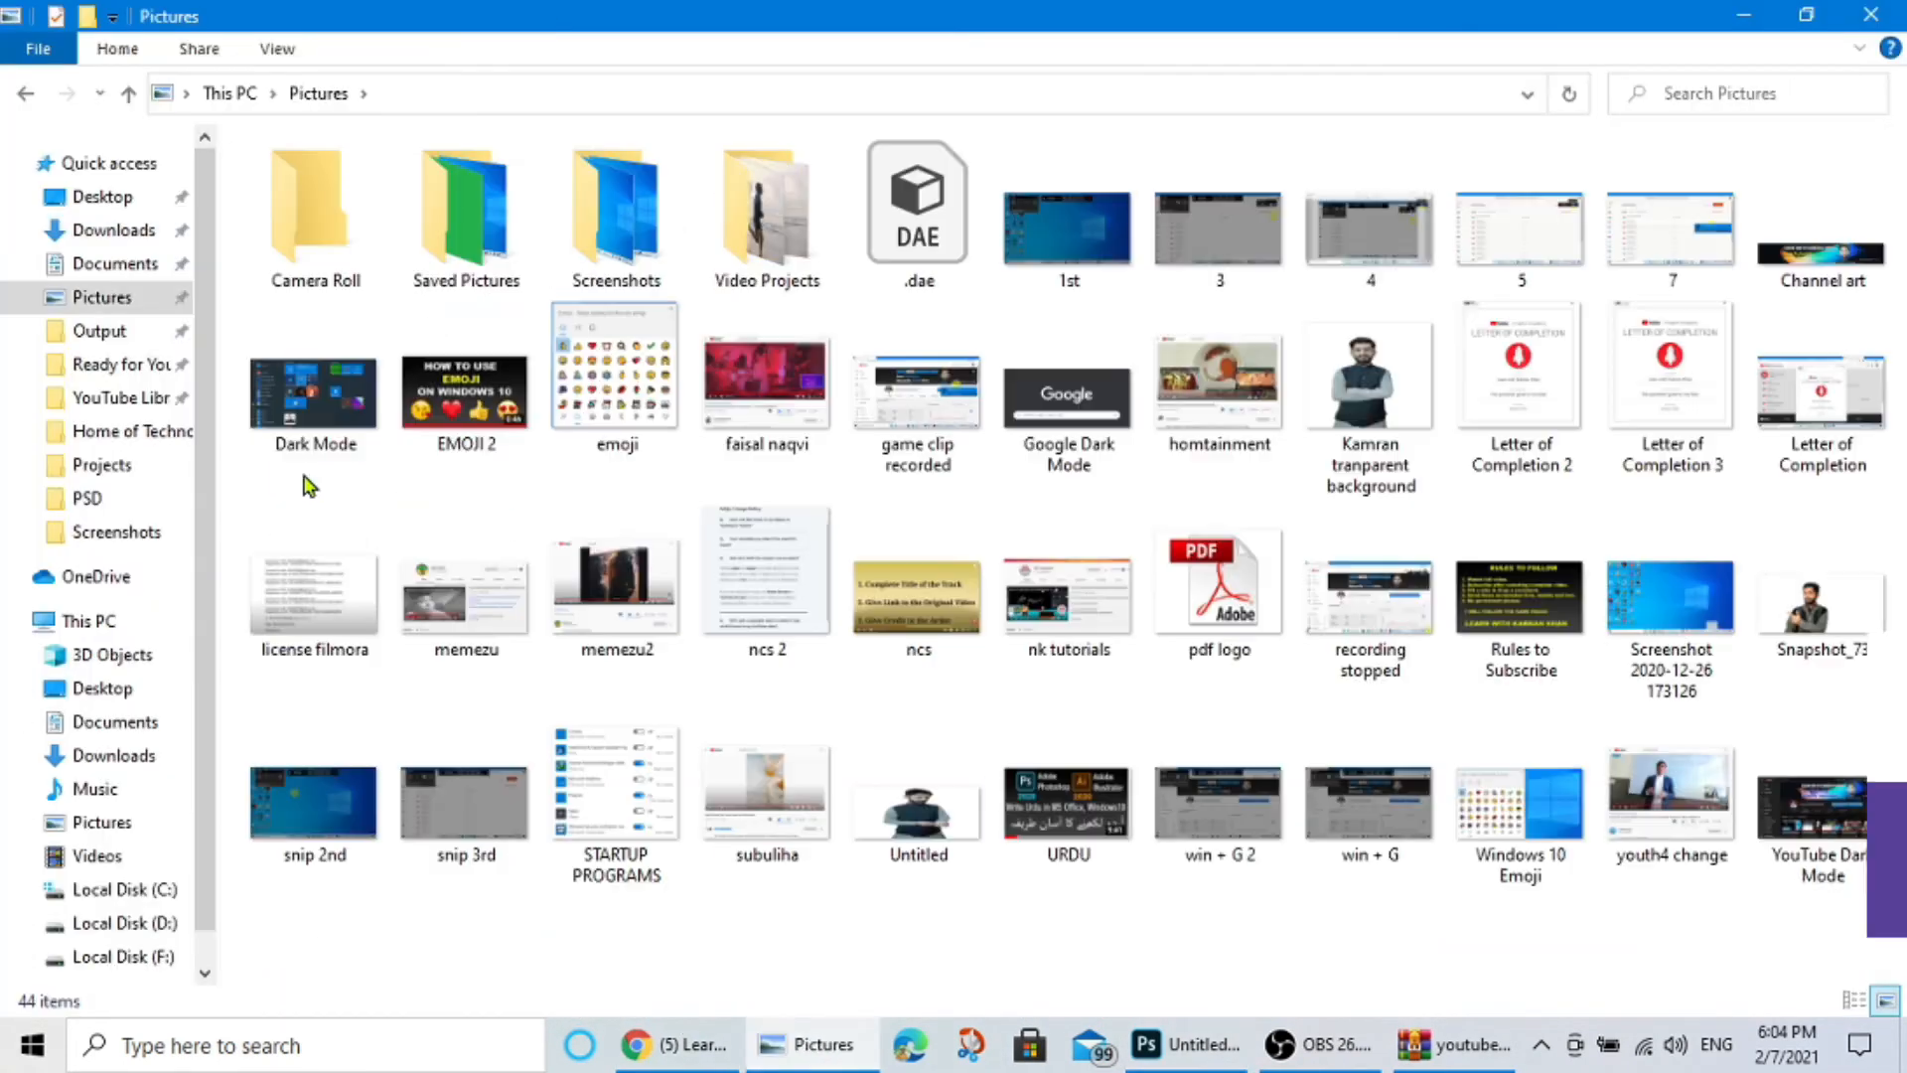
Place the EMOJI 2 and URDU images from the Pictures folder into the Photoshop thumbnail document.
click(480, 393)
drag(1068, 805, 1112, 839)
key(Return)
key(Return)
Enlarge the EMOJI 2 image and move it into the empty area between the man and the Photoshop logo.
drag(792, 546, 961, 554)
key(ctrl+t)
key(Return)
drag(864, 616, 952, 646)
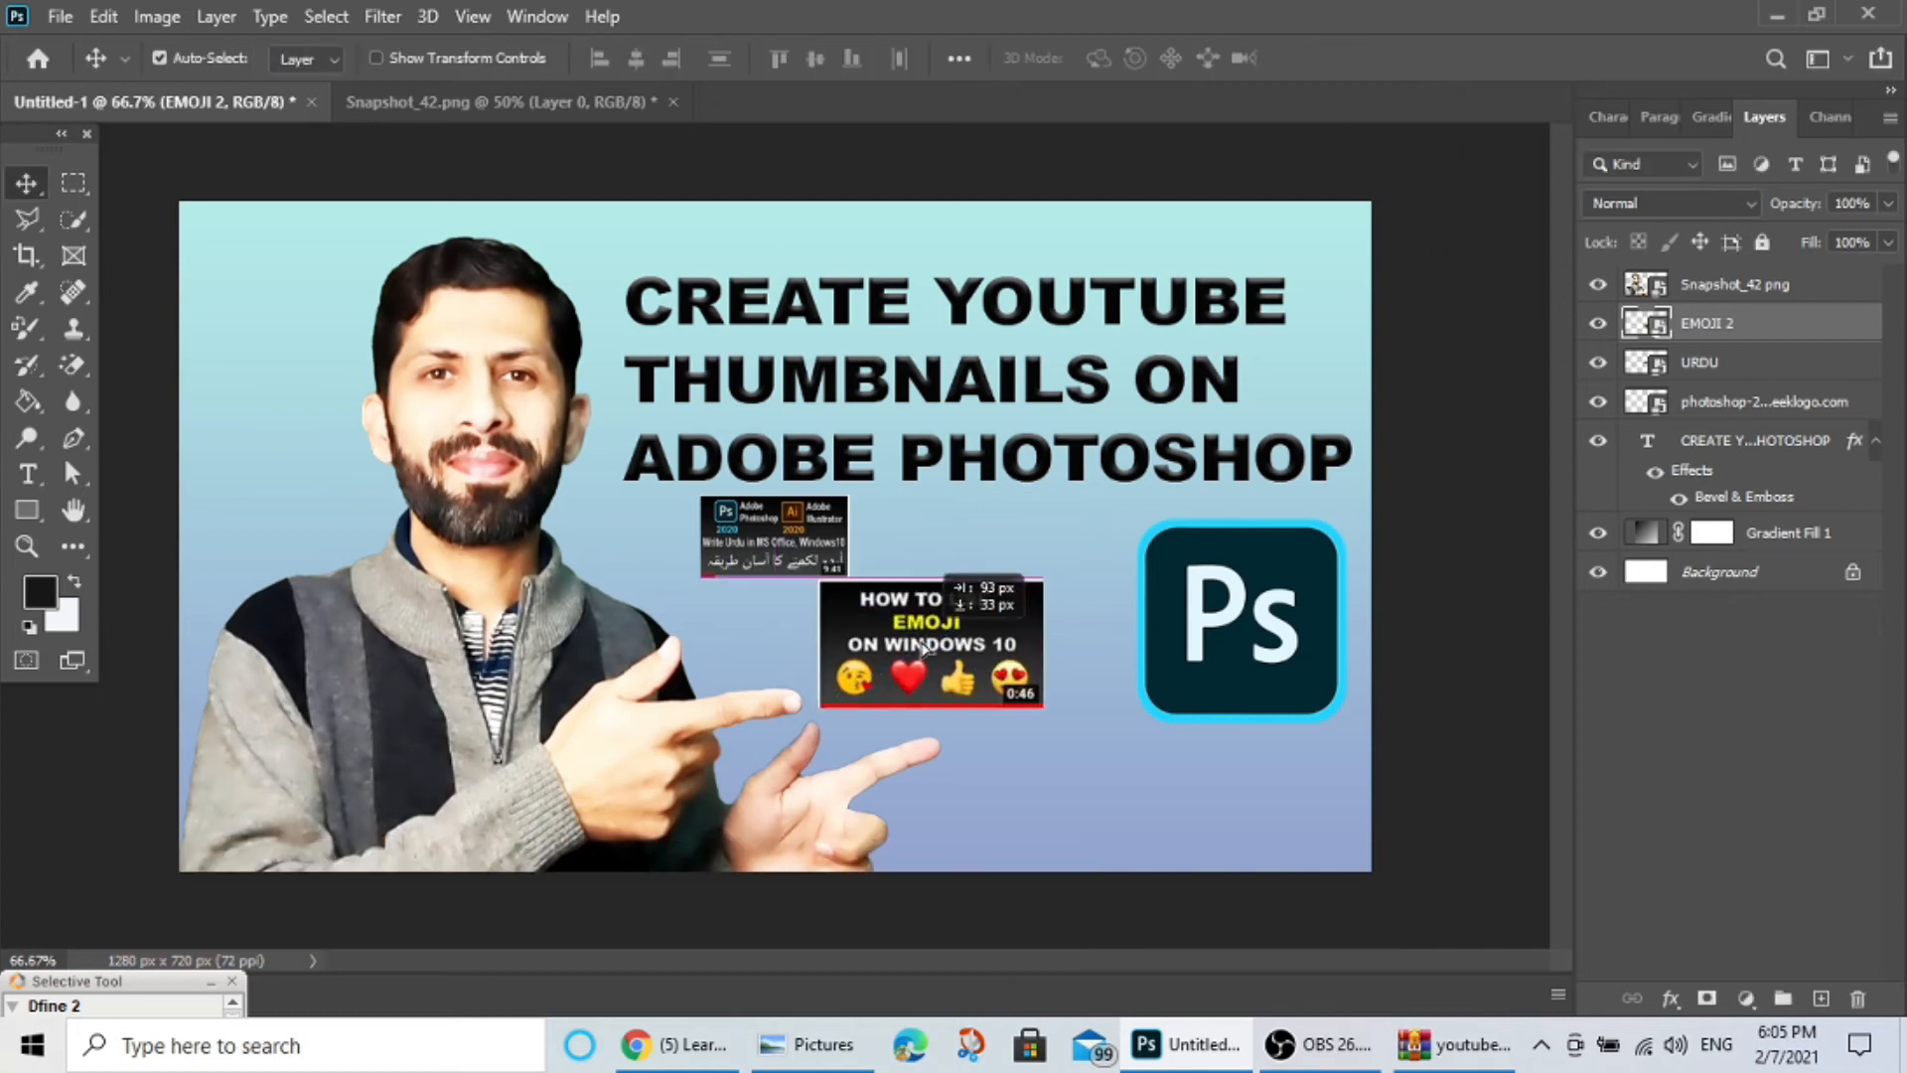
Enlarge the URDU image and place it above the pointing fingers, with the EMOJI 2 image tilted counterclockwise just above it.
click(782, 553)
key(ctrl+t)
drag(847, 577, 928, 622)
drag(705, 560, 780, 576)
key(Return)
key(ctrl+t)
drag(961, 616, 994, 678)
click(1336, 59)
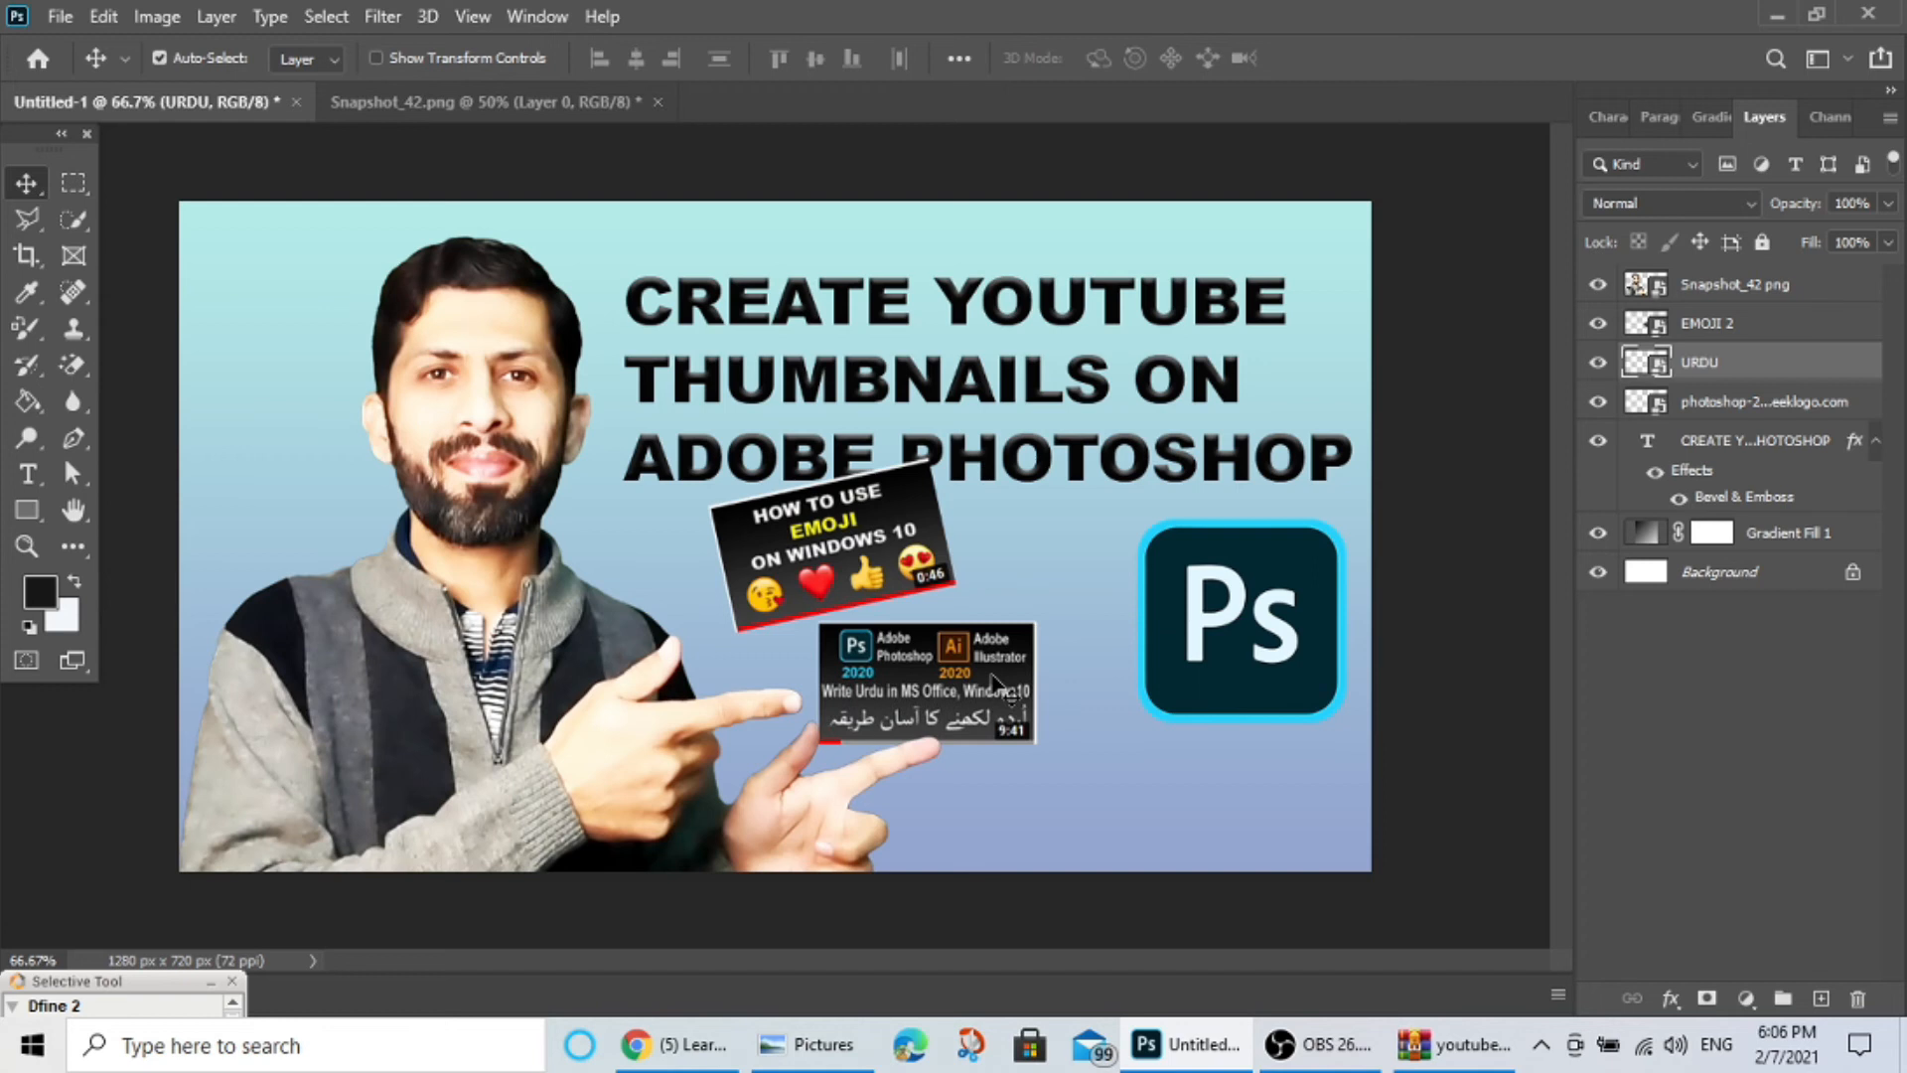
Tilt the URDU image slightly clockwise and position it just under the EMOJI 2 image, with both closer to the Photoshop logo.
key(ctrl+t)
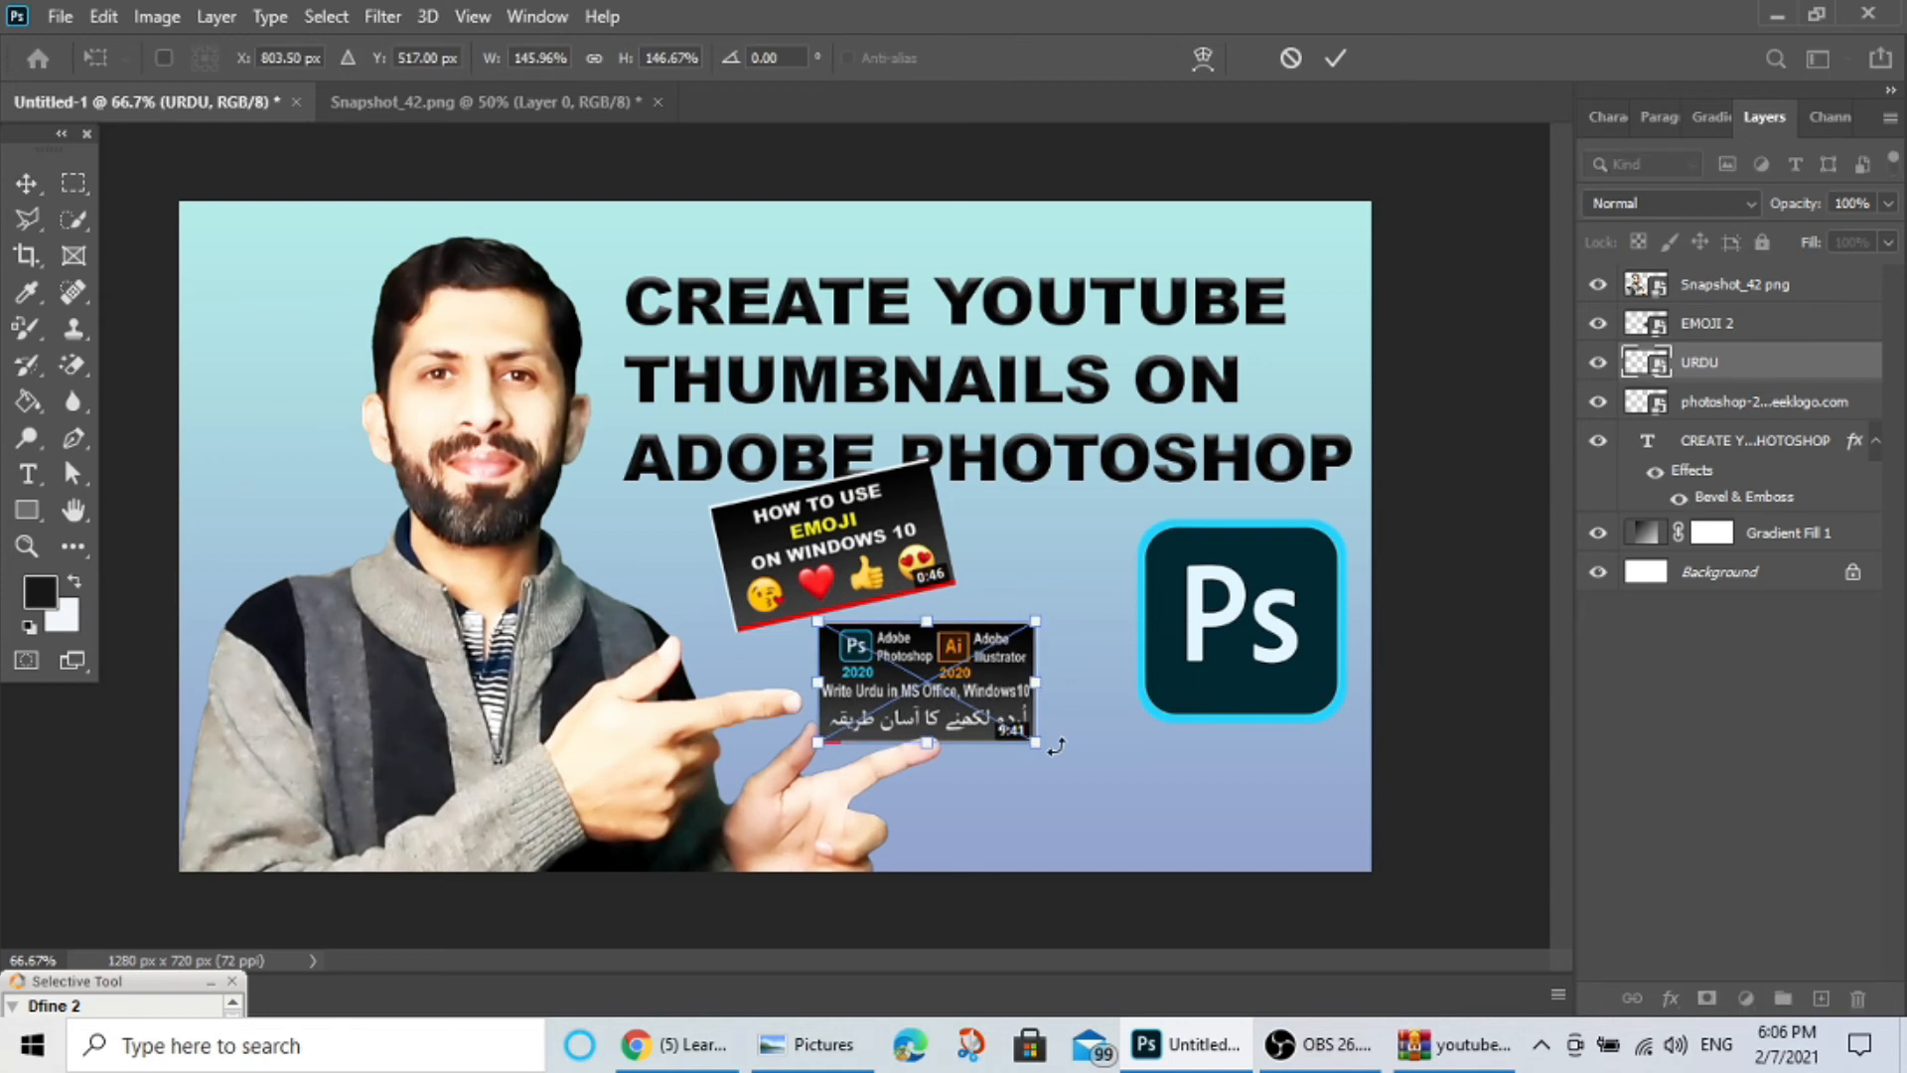
drag(1056, 746, 1065, 717)
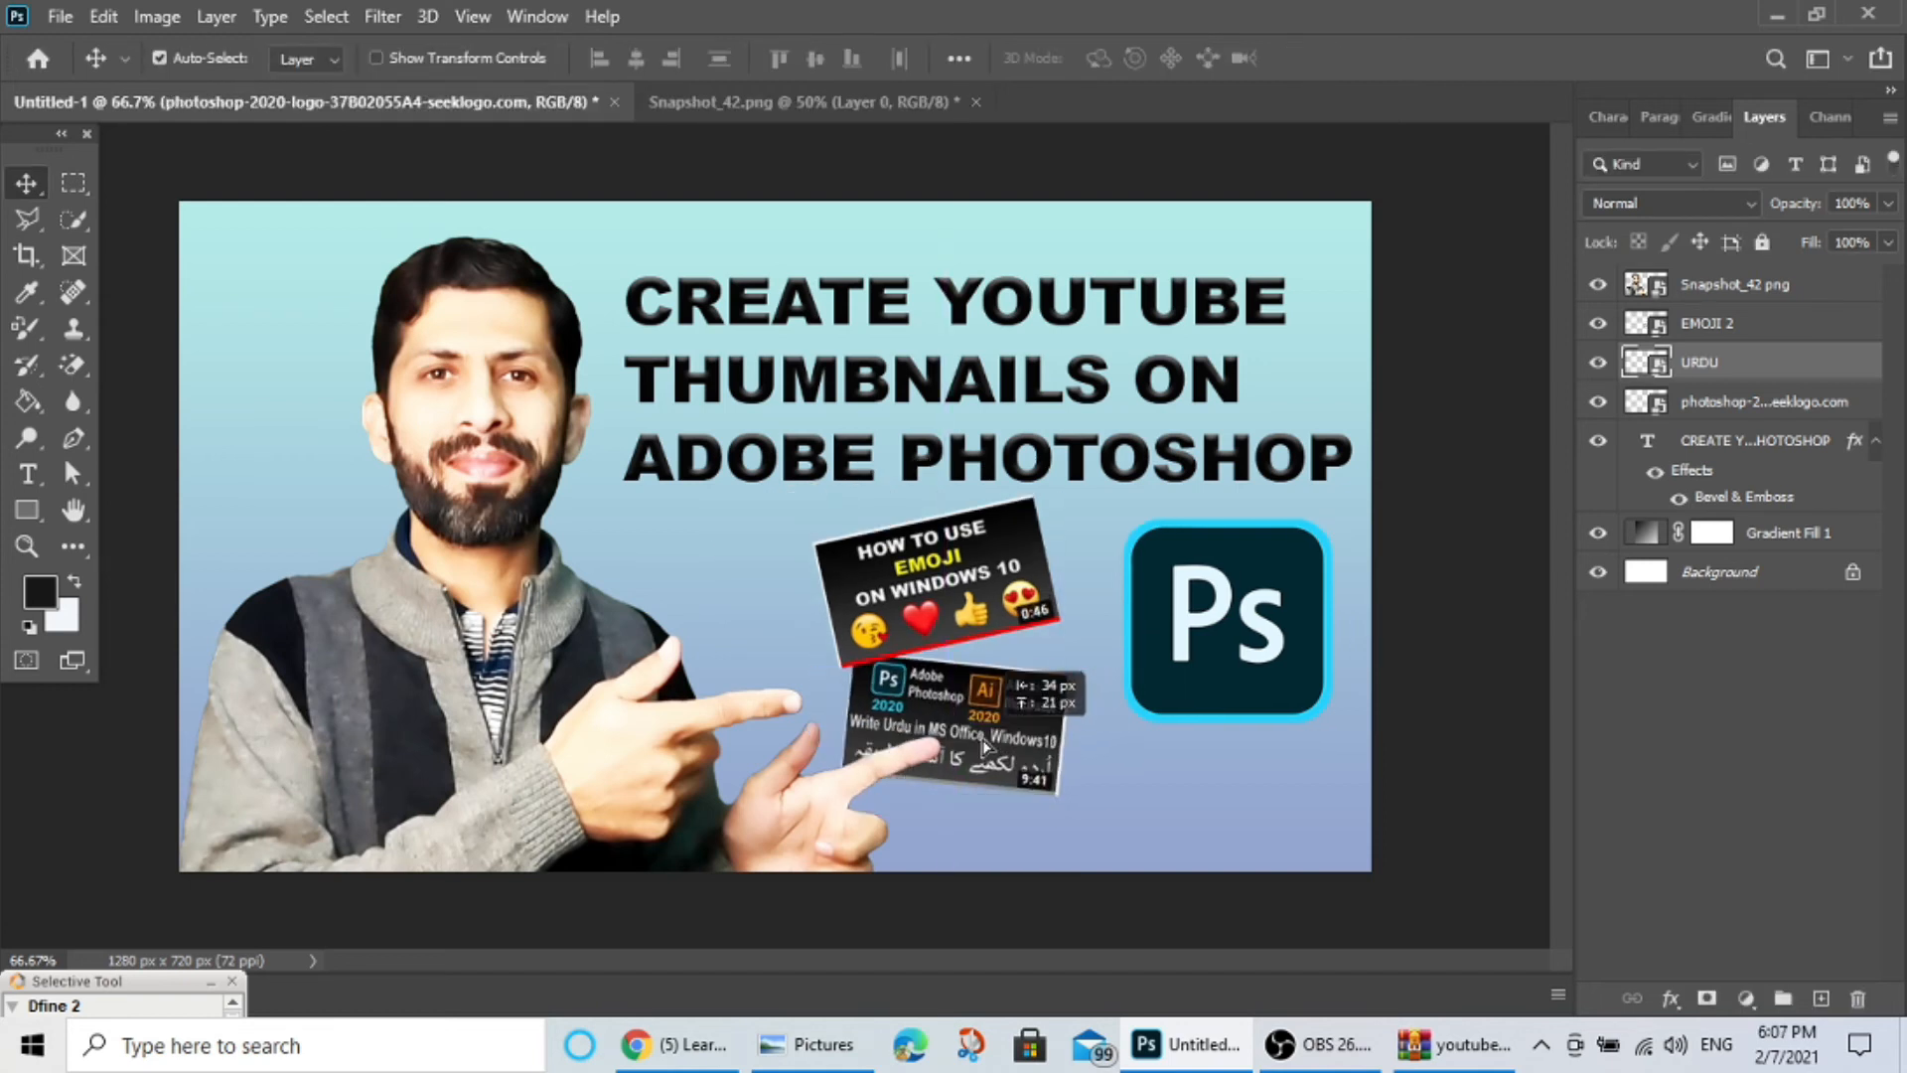
click(1003, 720)
drag(996, 711, 1027, 711)
drag(992, 571, 1021, 571)
click(1072, 787)
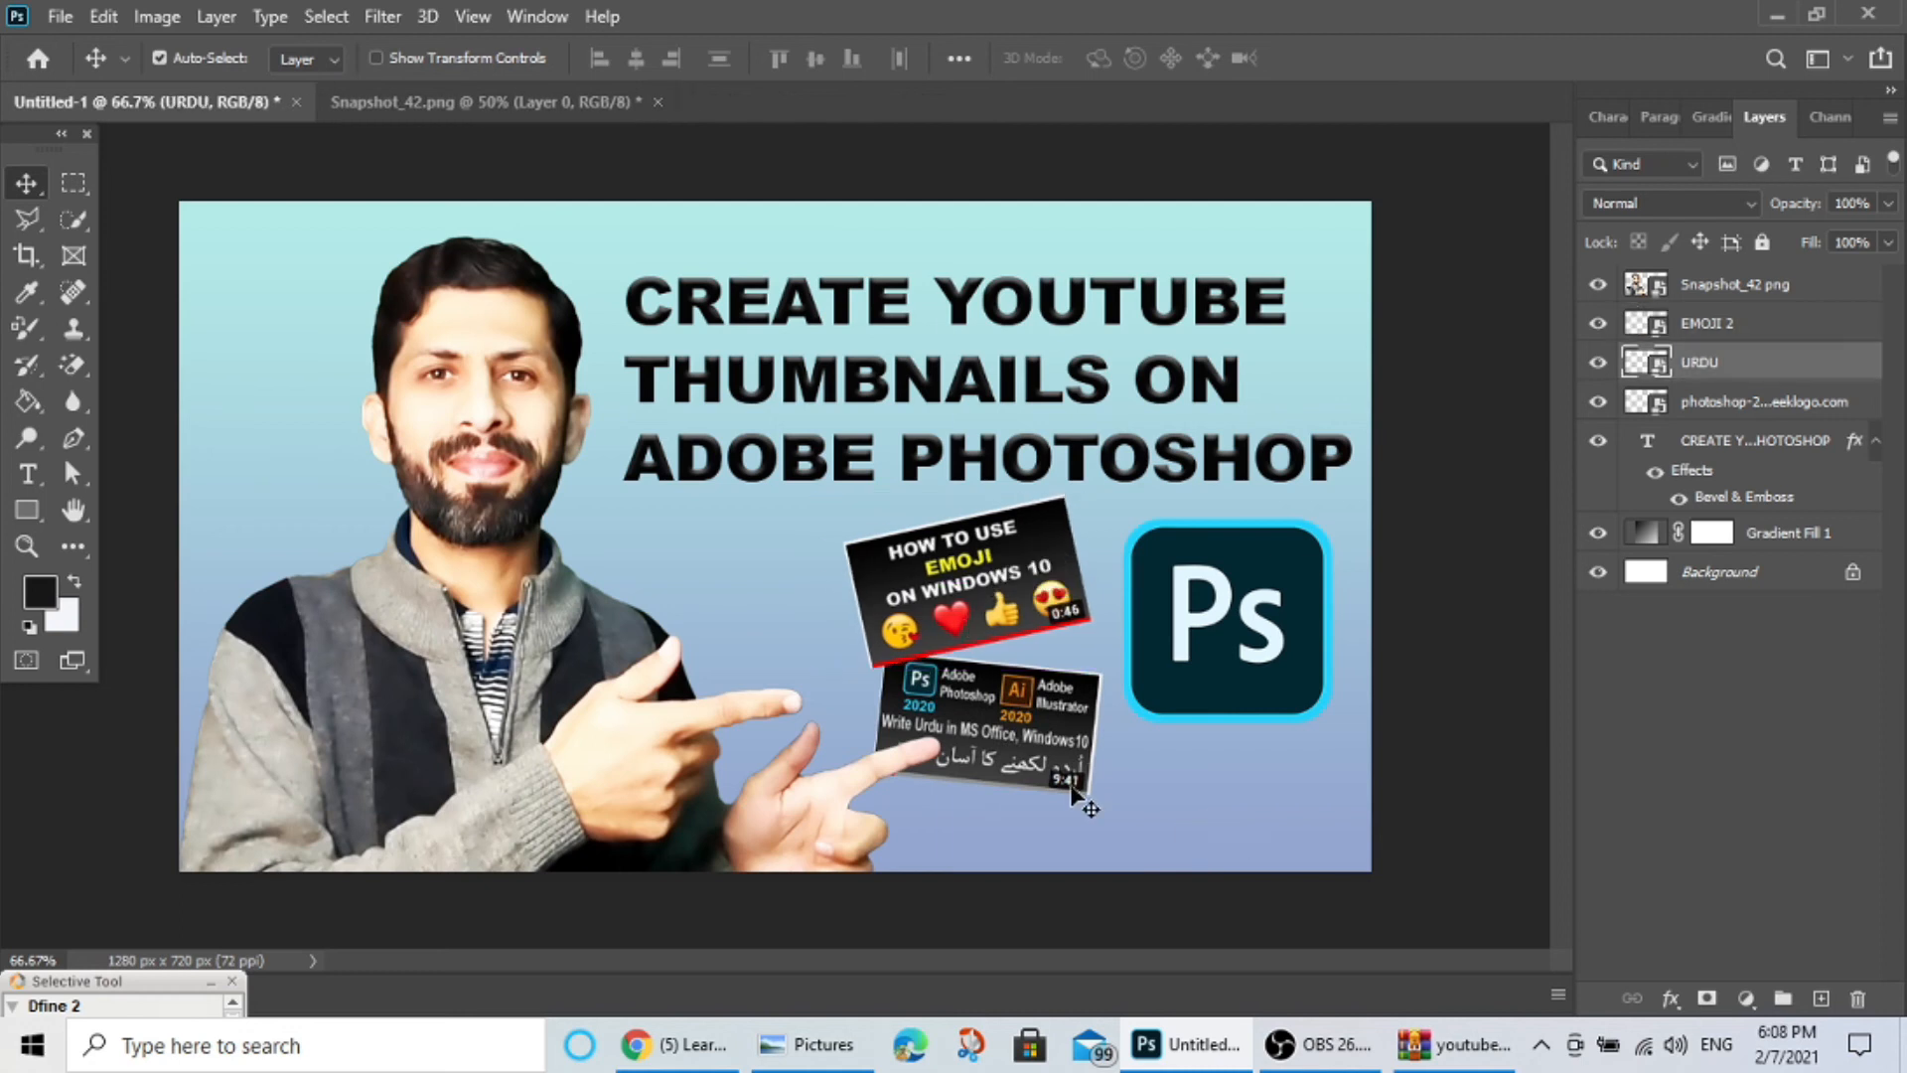
Recolor the word YOUTUBE in the headline bright red.
double_click(965, 323)
double_click(1023, 306)
click(1123, 59)
click(1549, 89)
click(1512, 90)
click(1796, 76)
click(1376, 685)
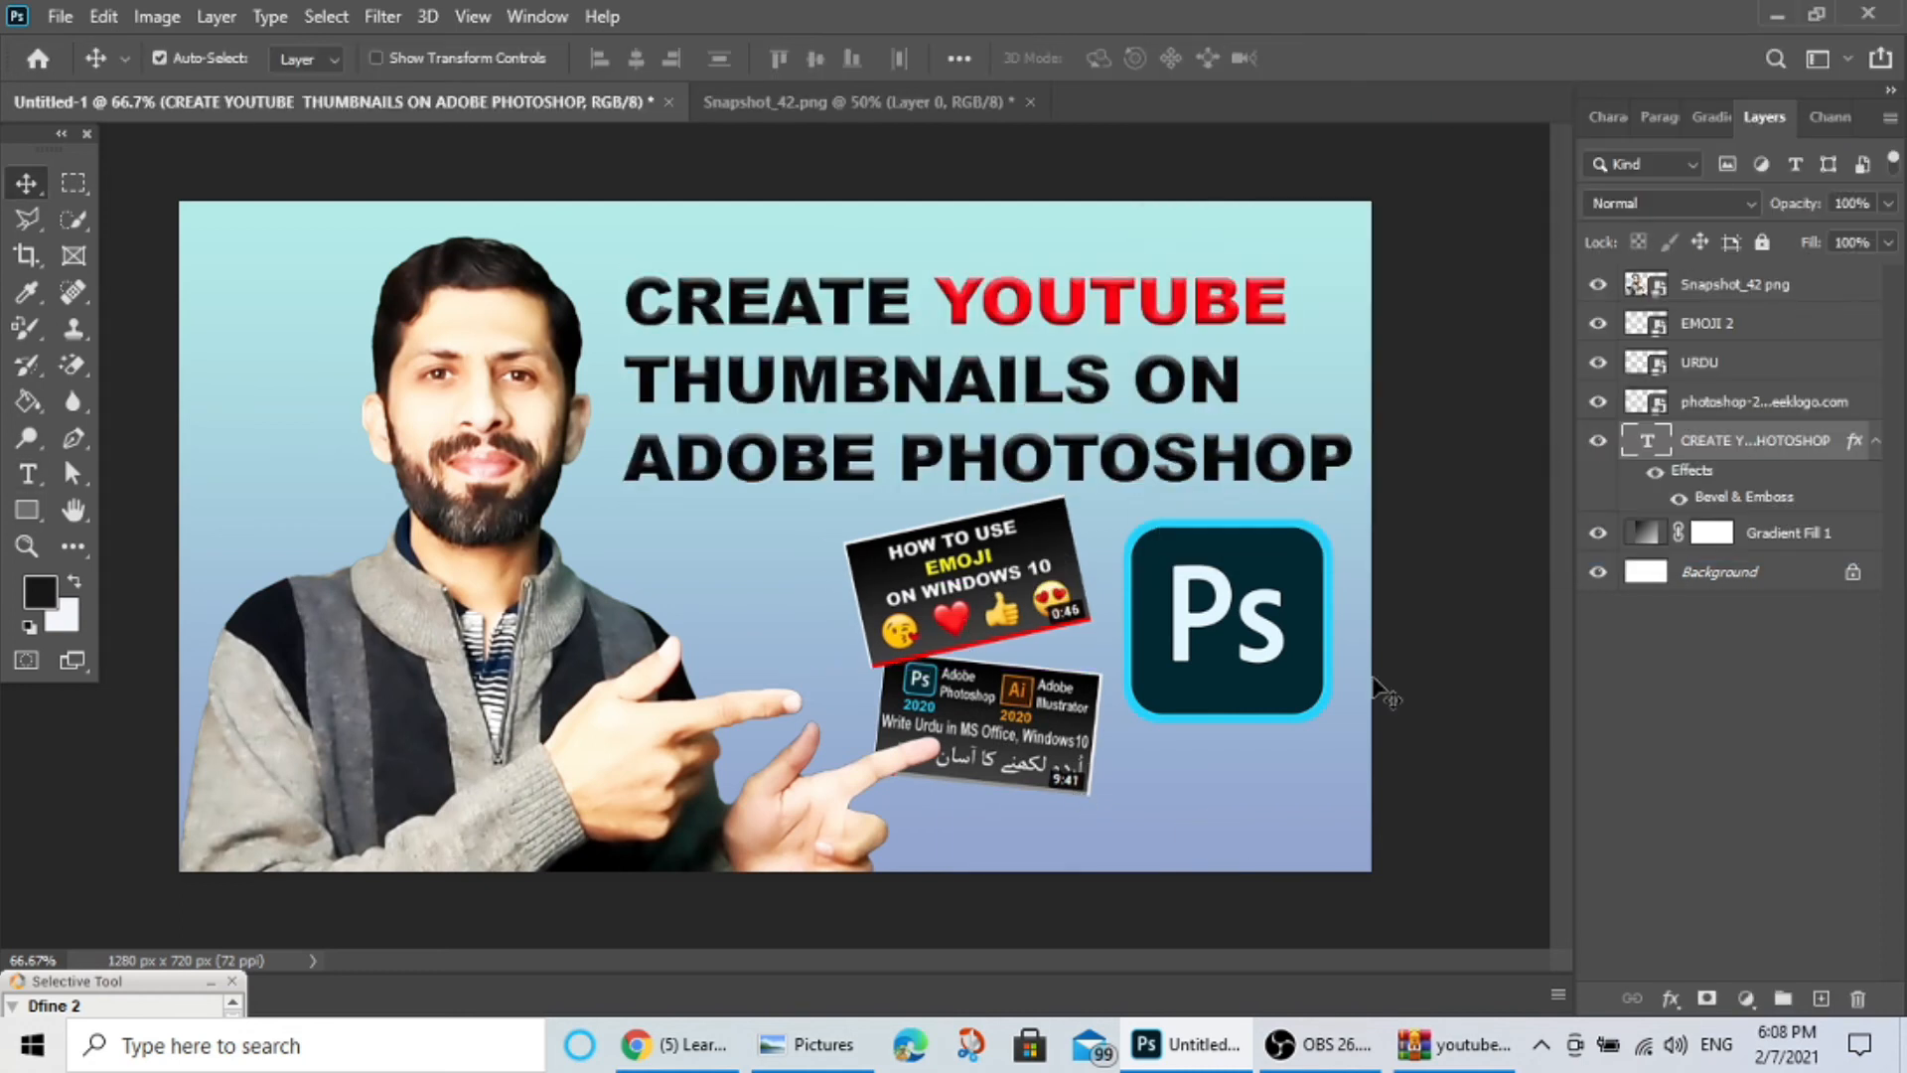
Recolor the headline line ADOBE PHOTOSHOP with the logo's dark teal, 032831.
double_click(635, 476)
click(1115, 57)
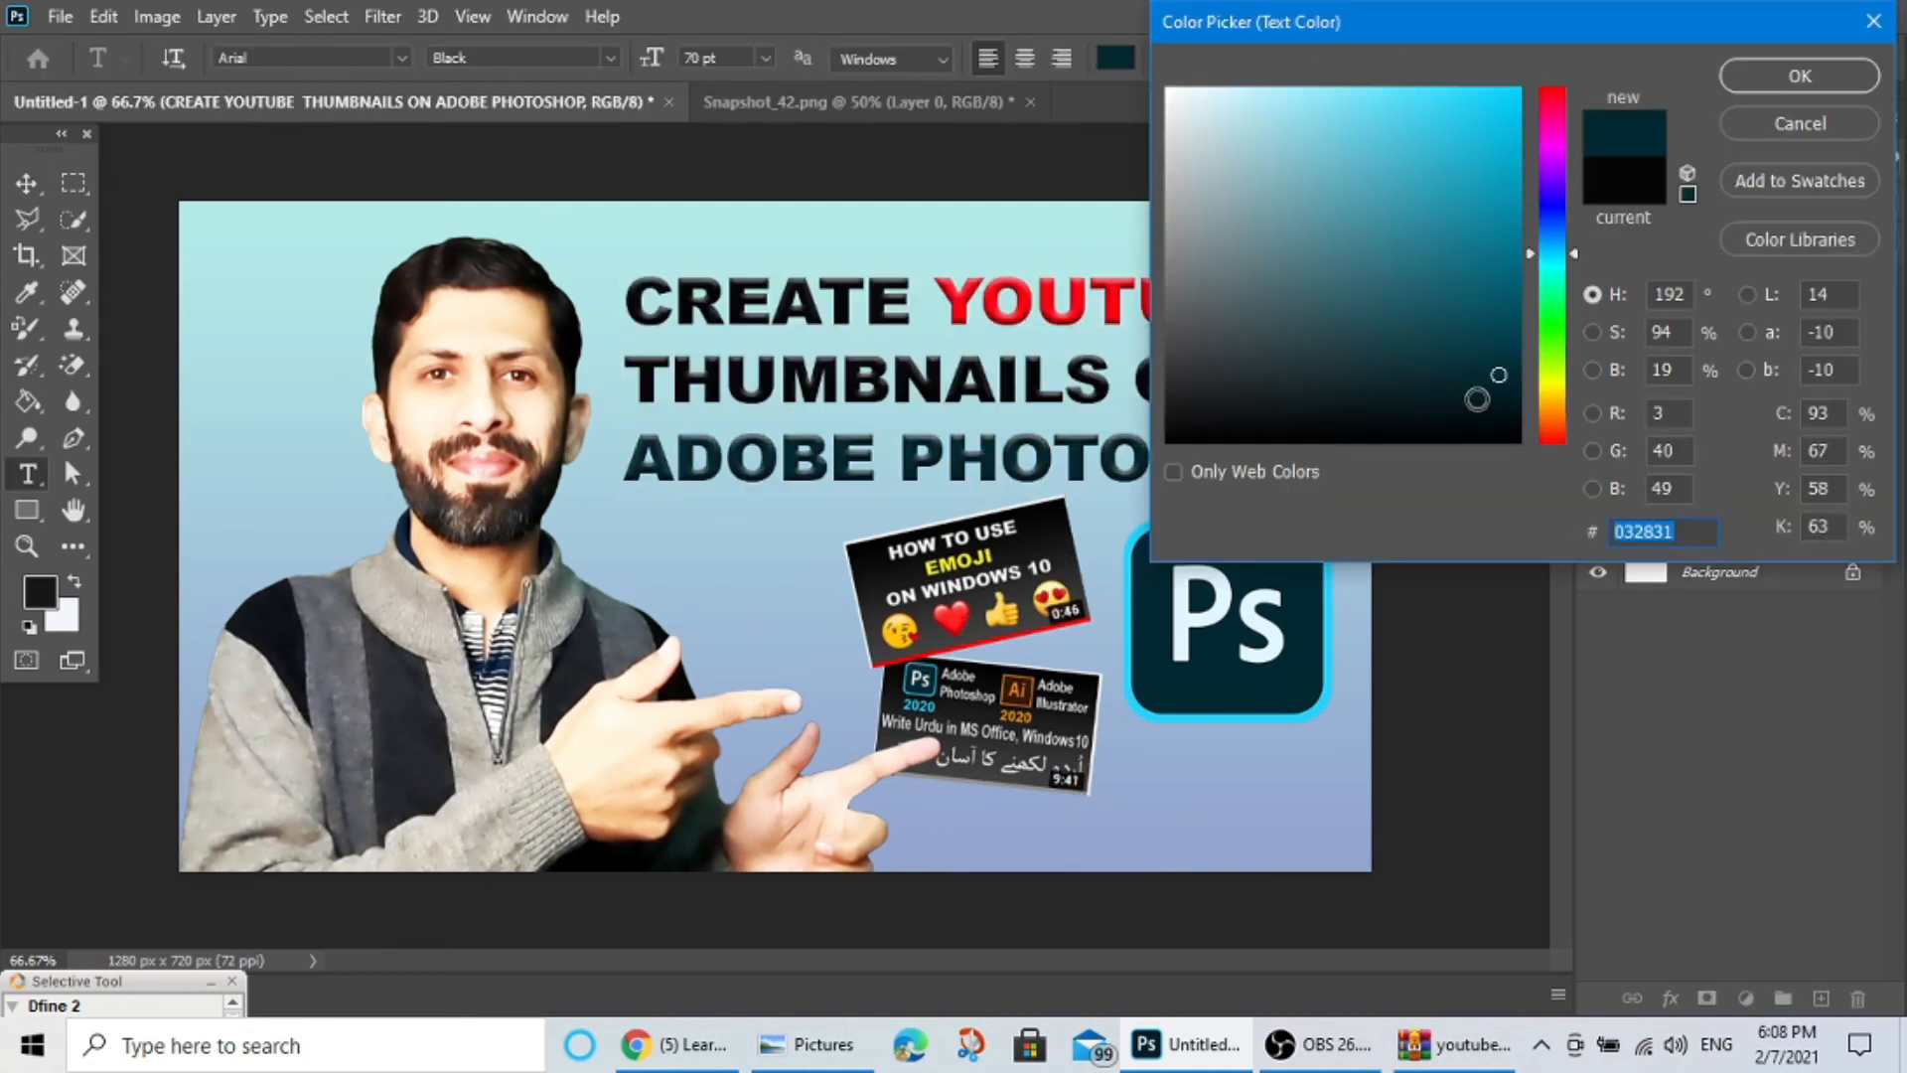
key(Return)
click(1460, 482)
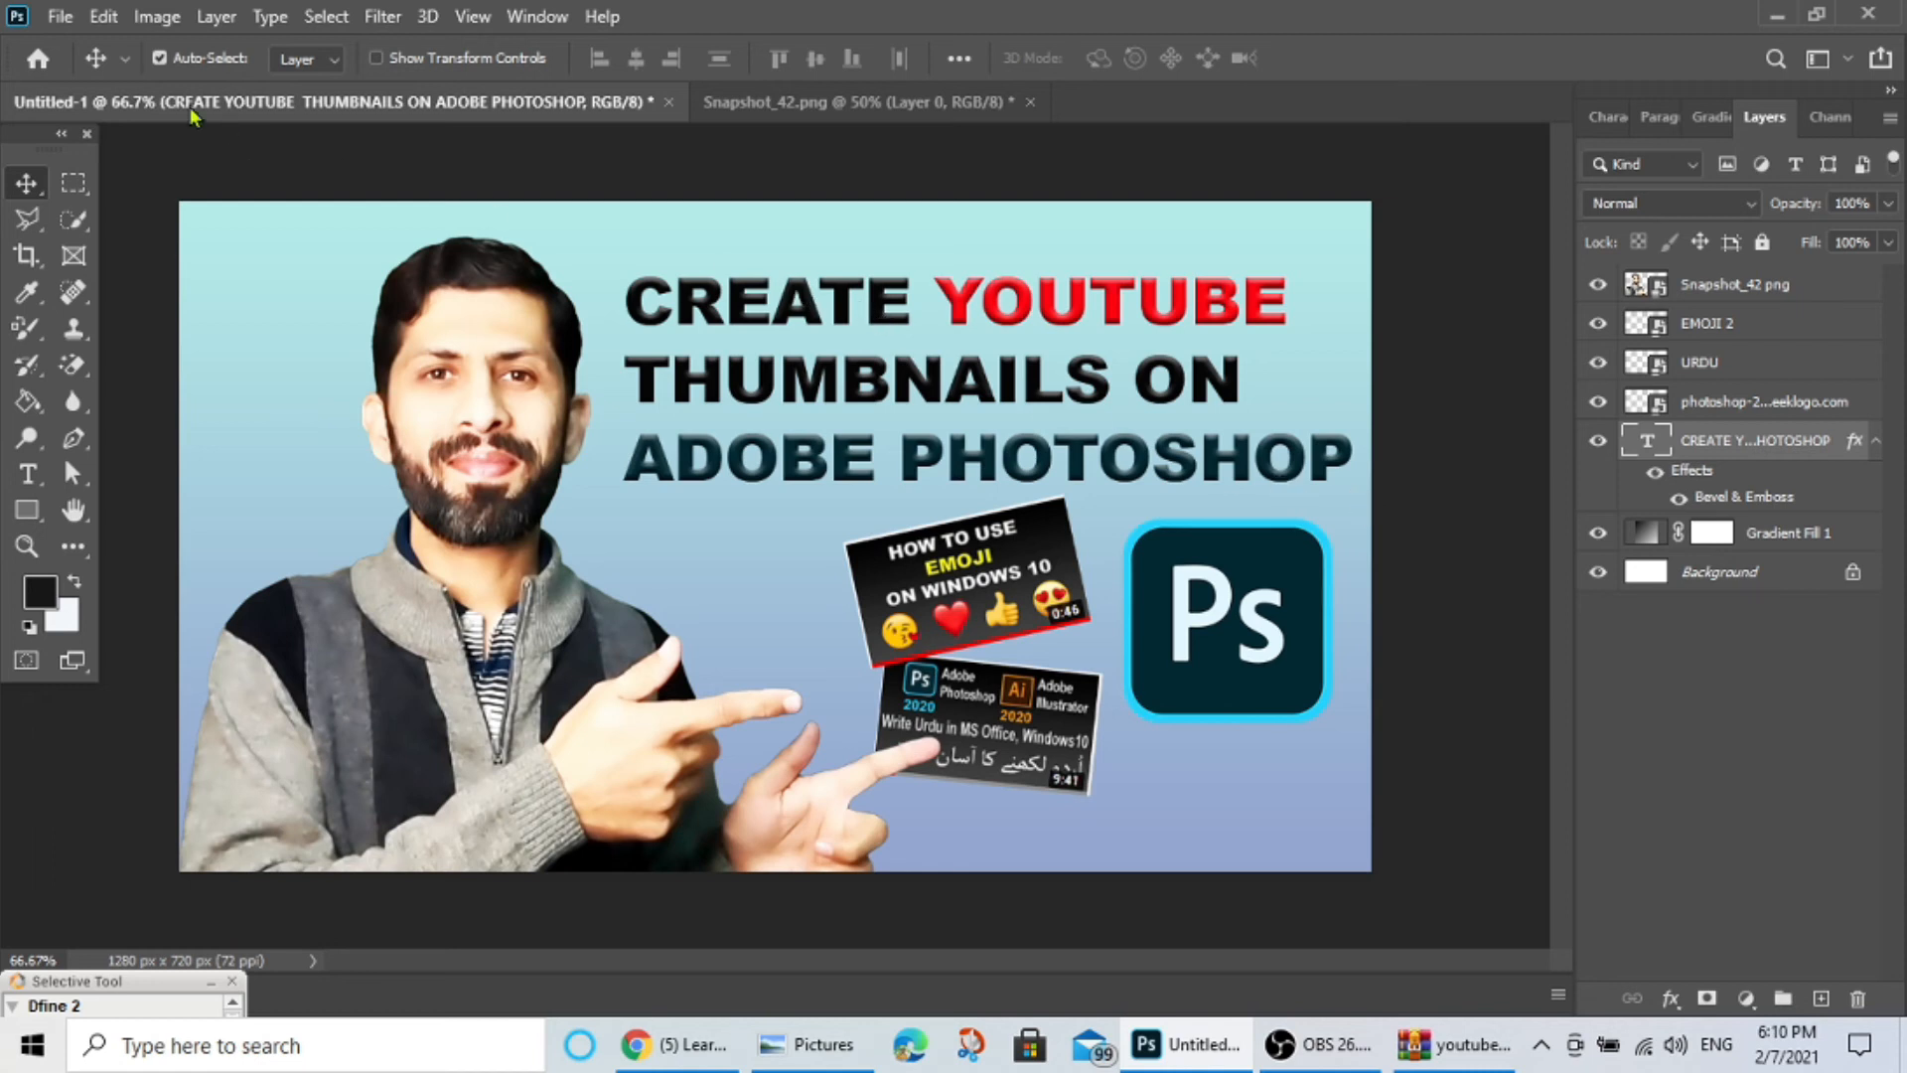
Save the document to the Desktop as a JPEG named Thumbnail, accepting the JPEG options.
click(58, 17)
click(86, 358)
key(Escape)
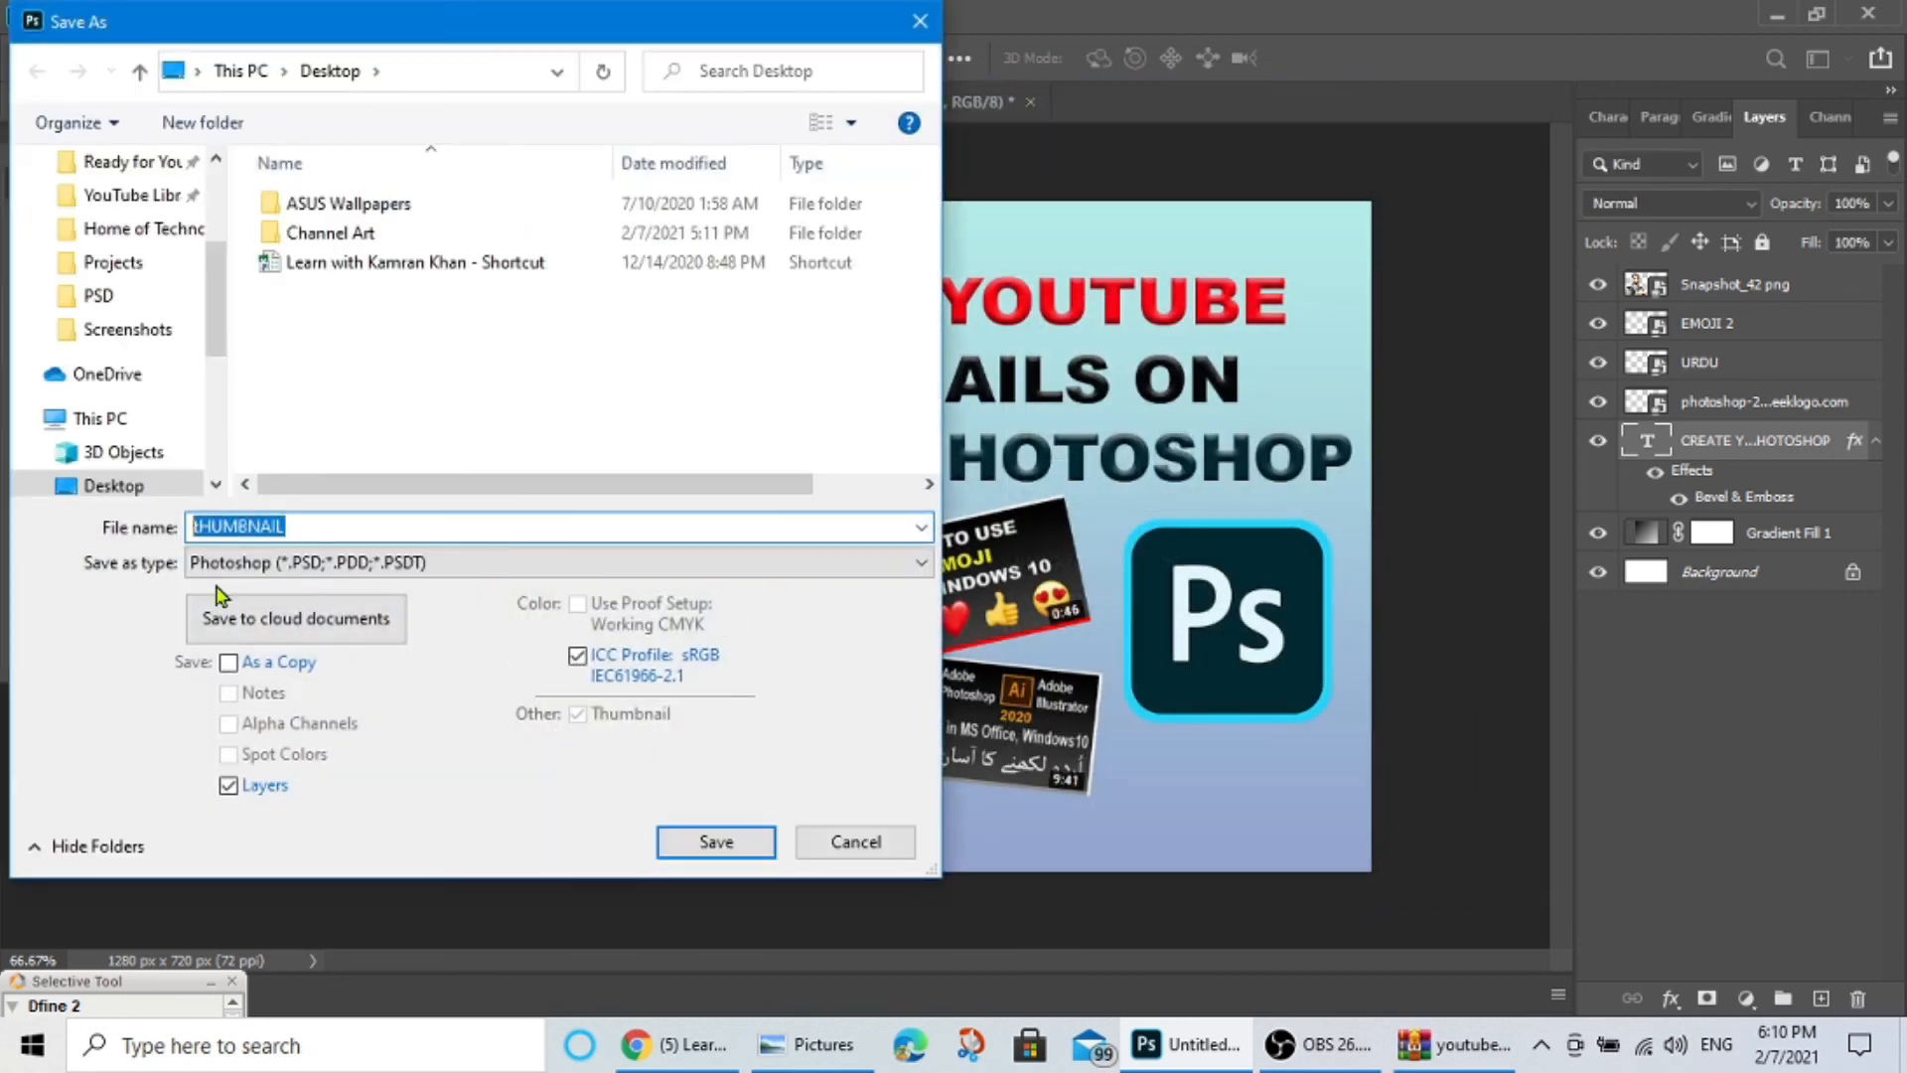
text(Thumbnai)
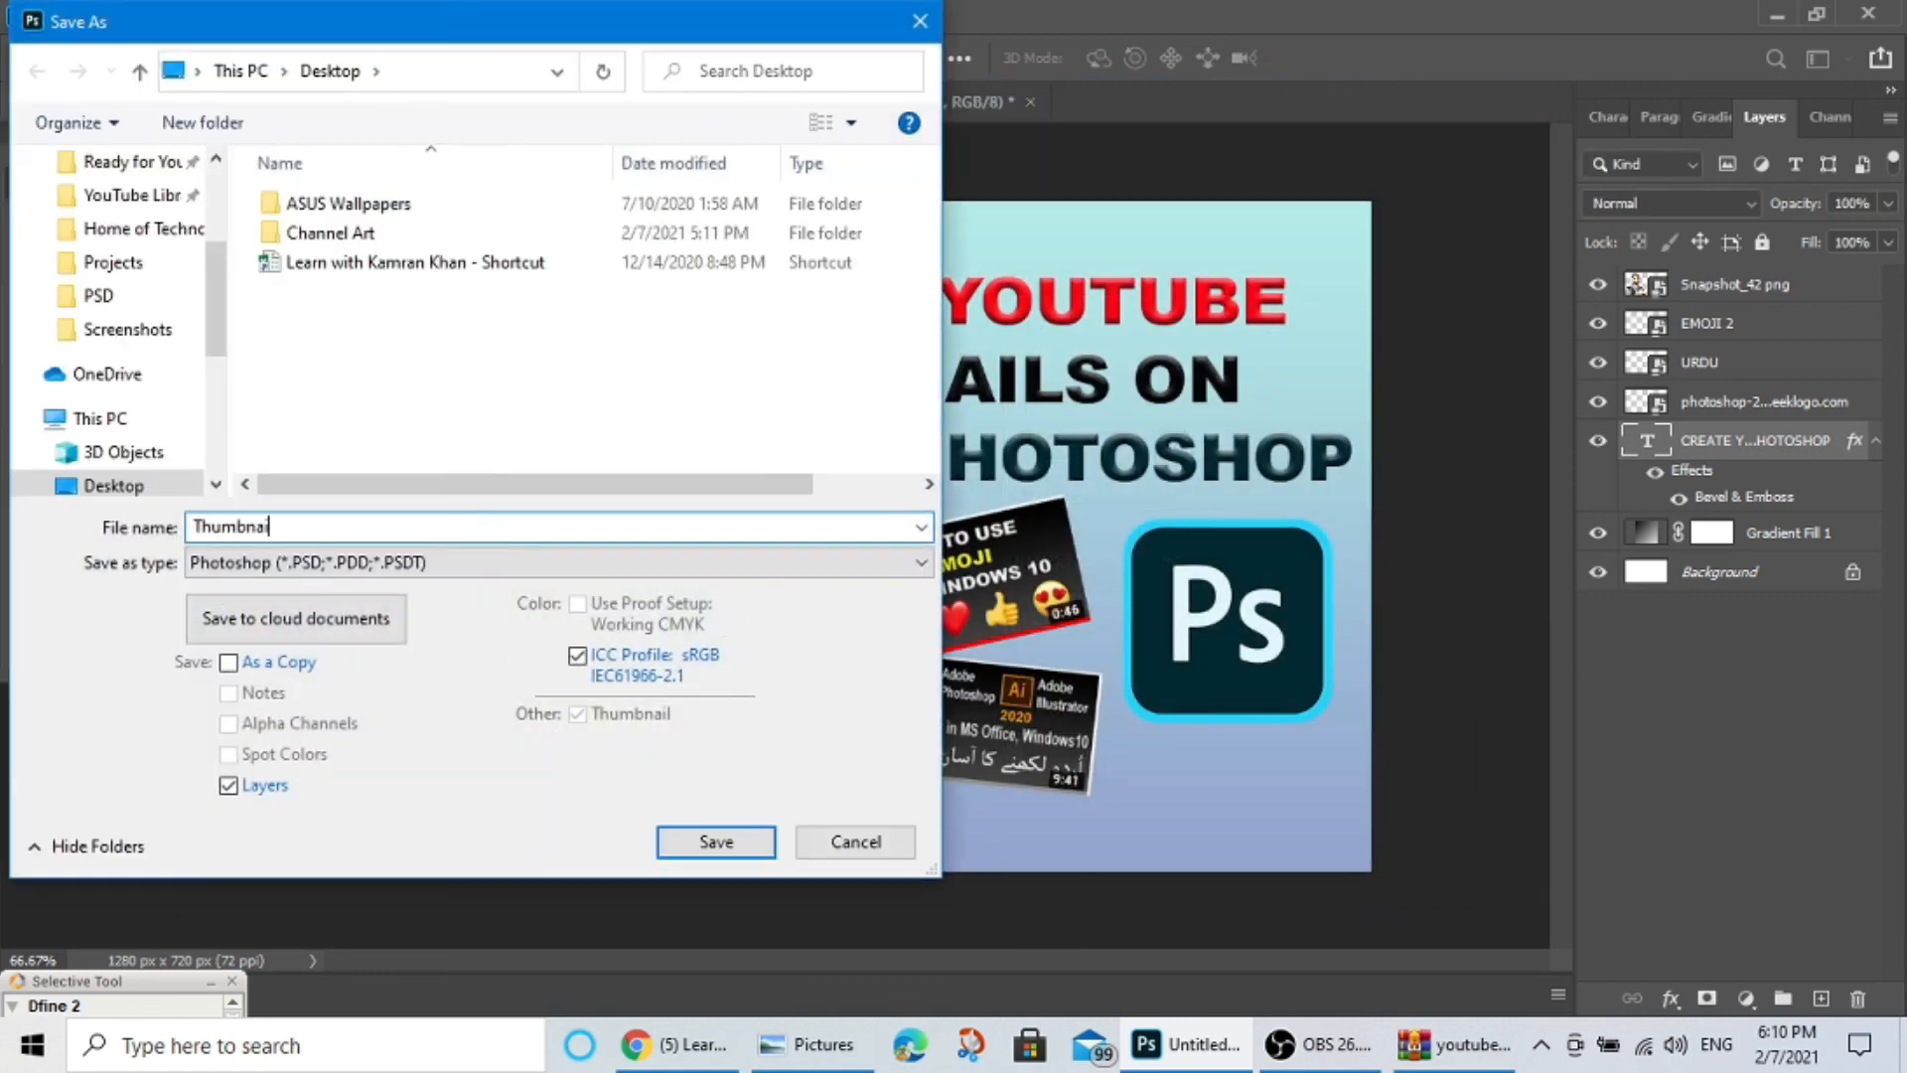
click(264, 566)
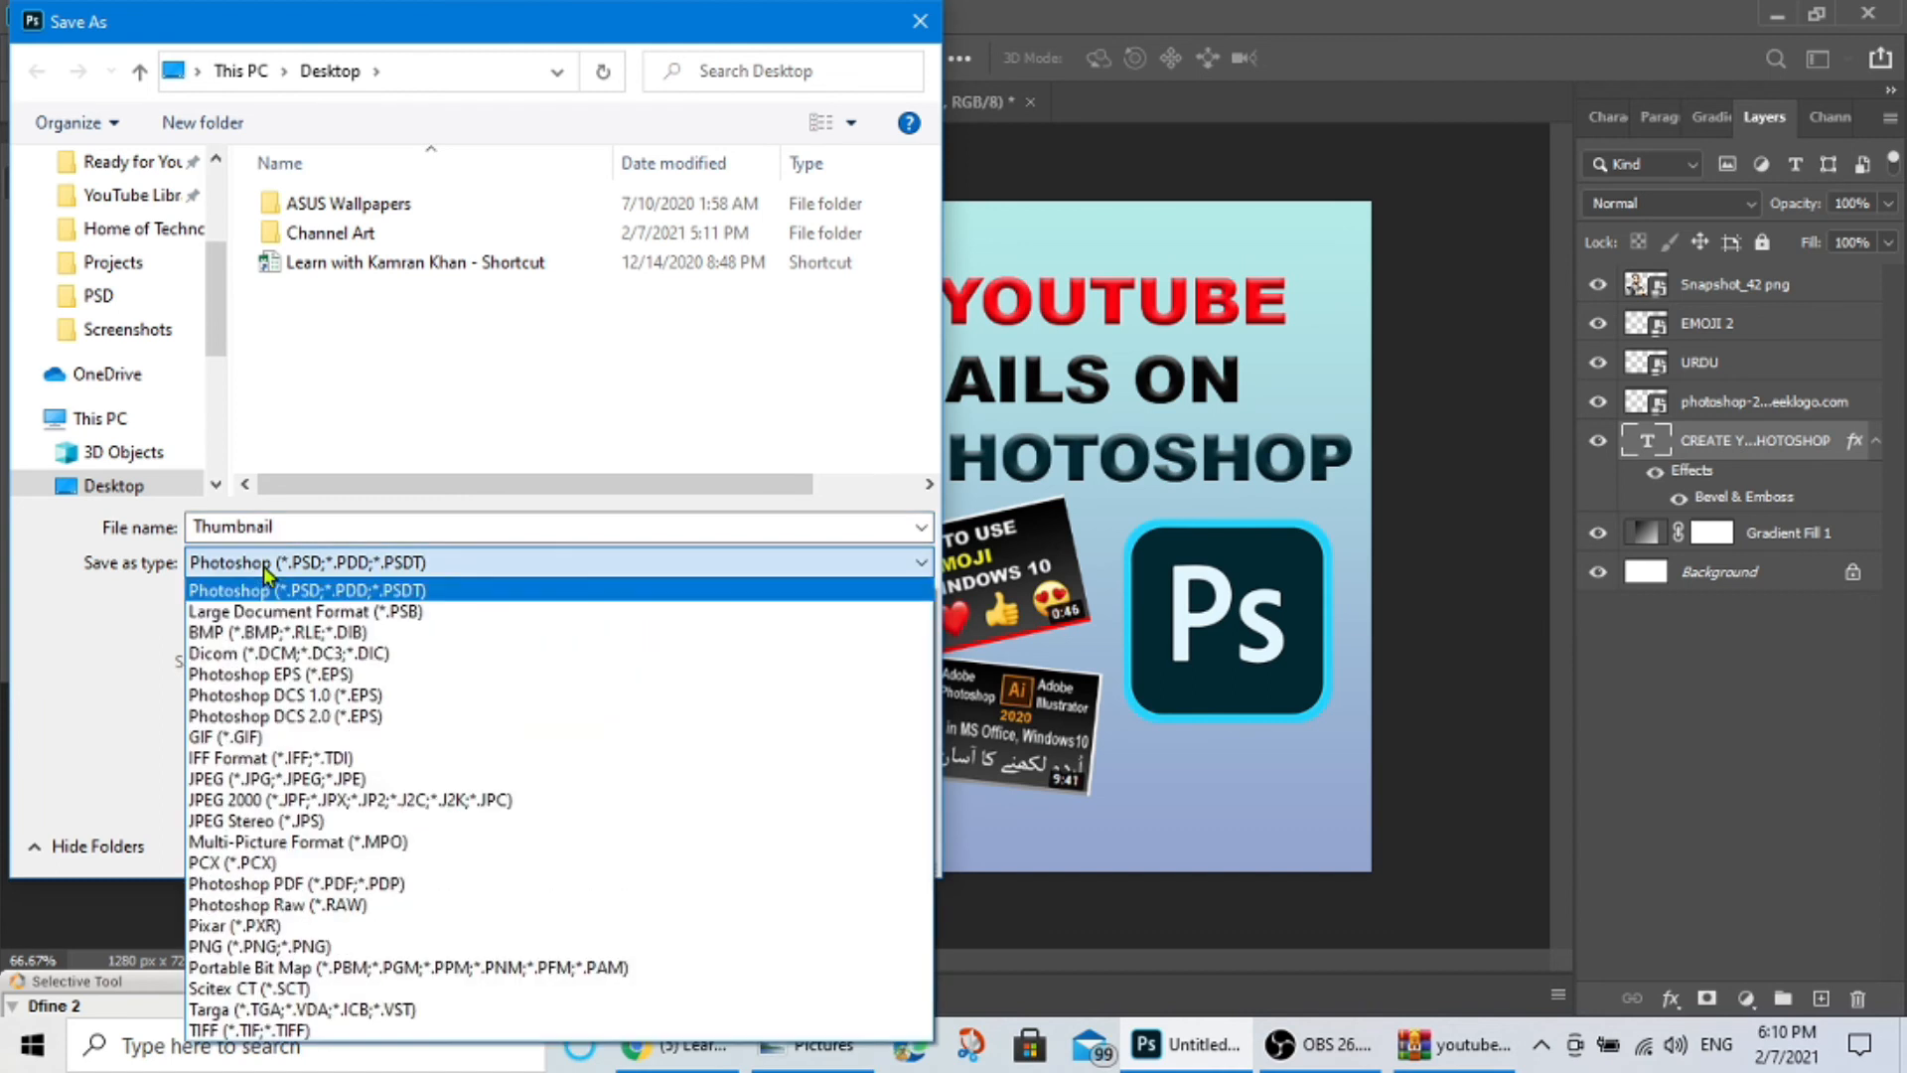
click(258, 781)
click(705, 843)
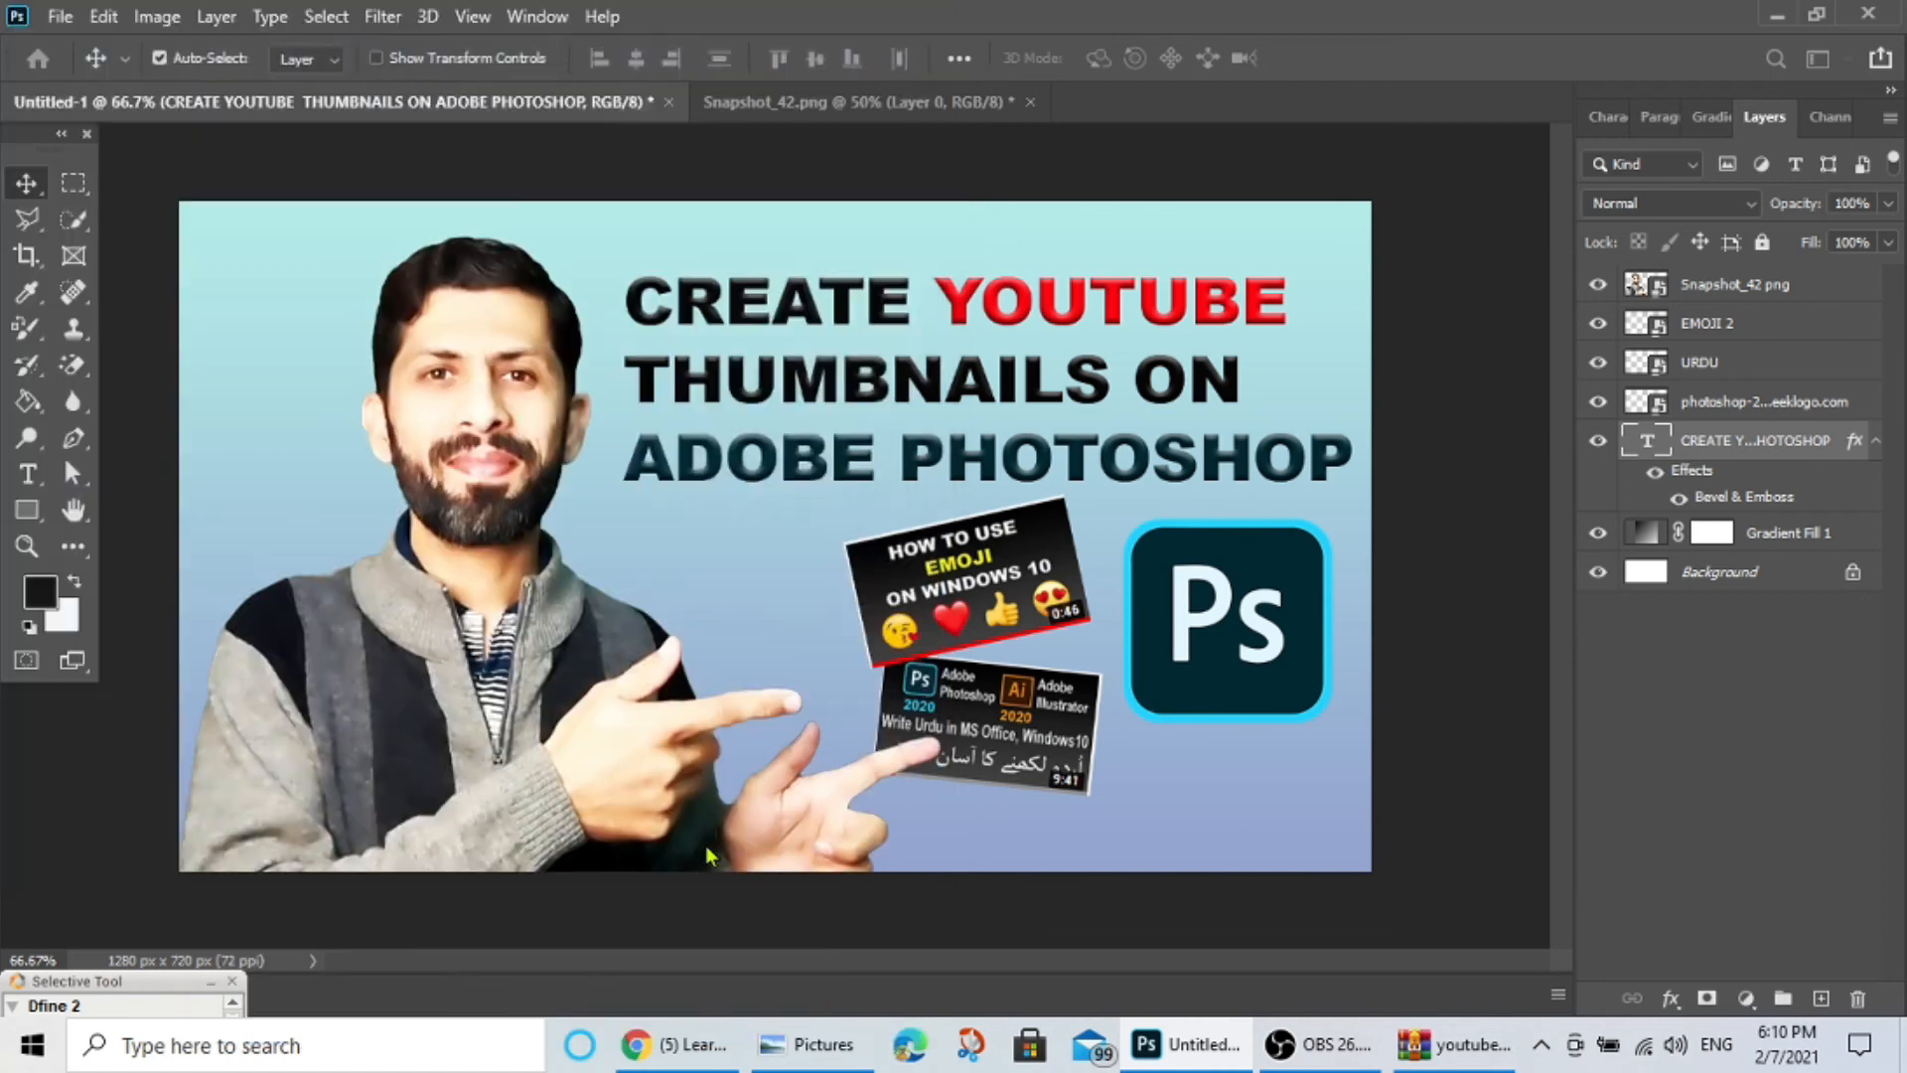
click(1104, 222)
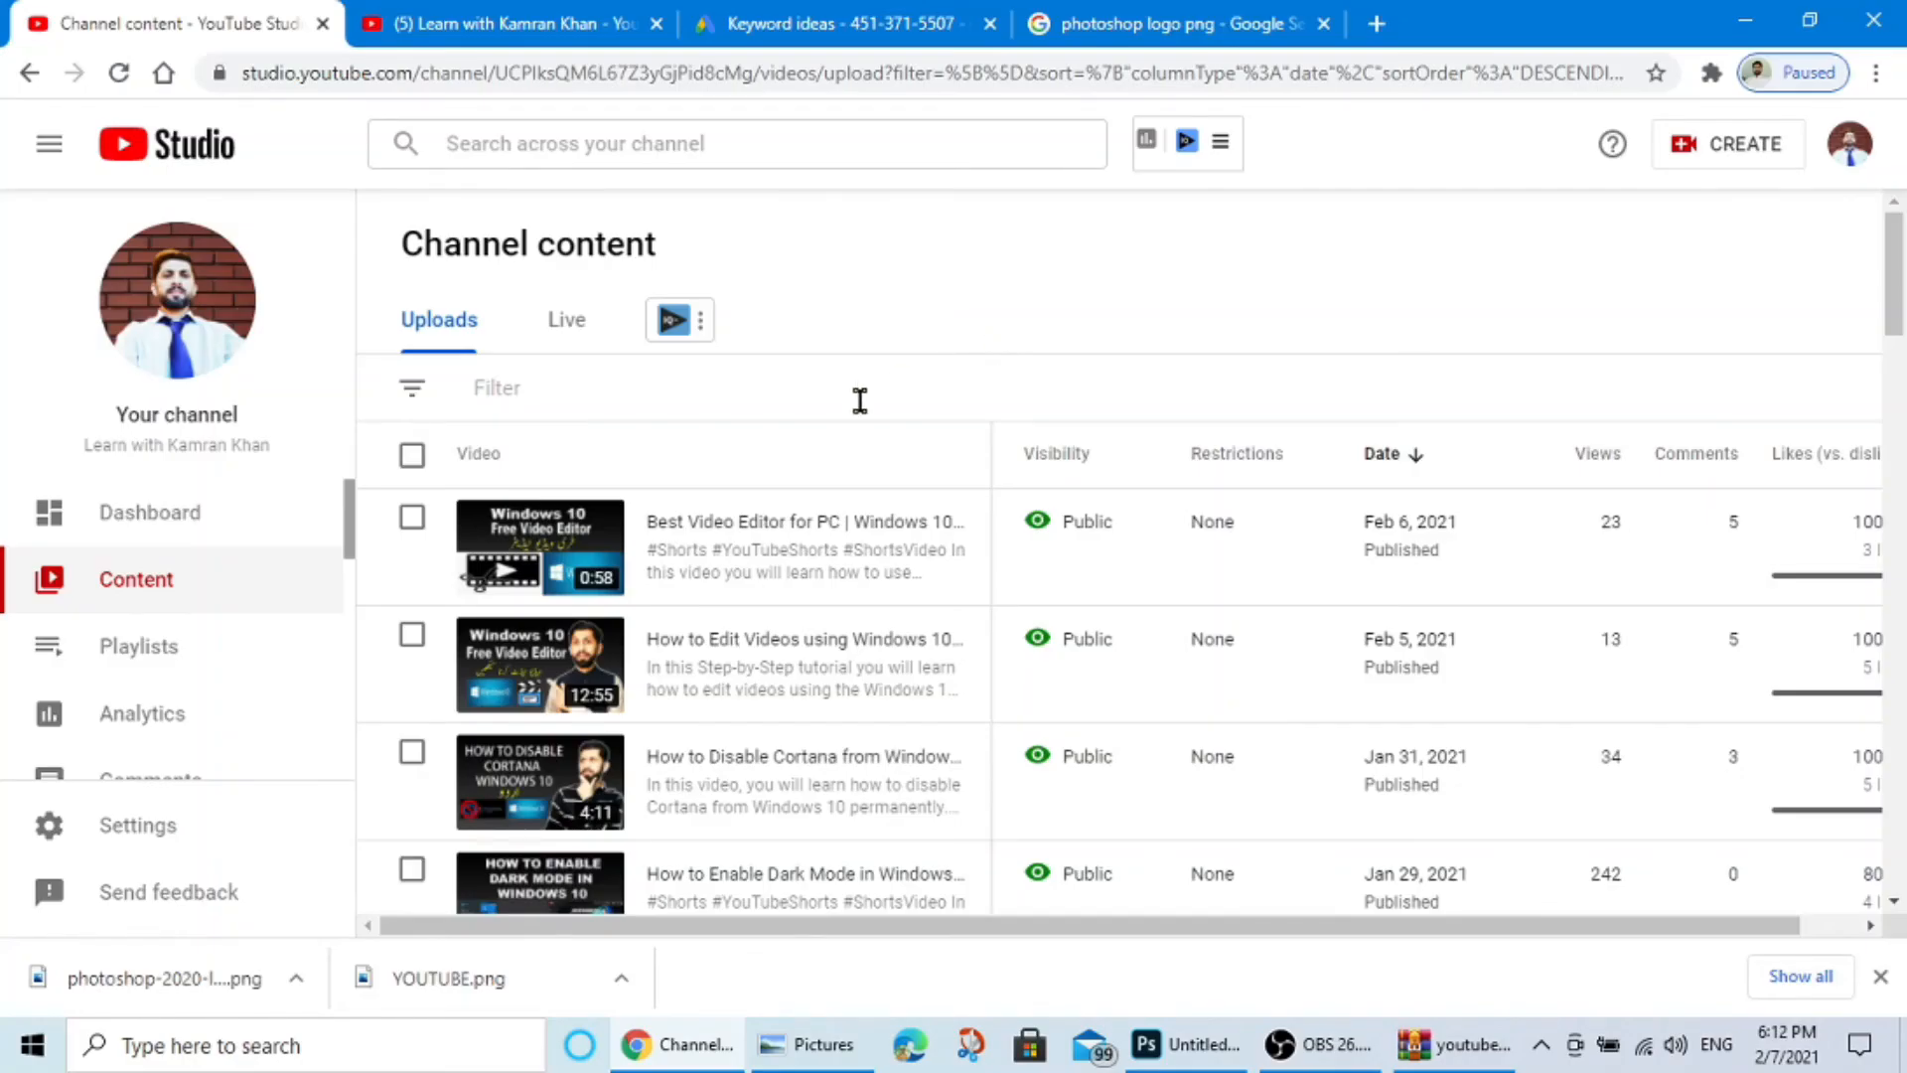
Switch to YouTube Studio in Chrome, open the newest upload's details and choose Thumbnail from the Desktop as its replacement thumbnail.
mouse_move(668, 588)
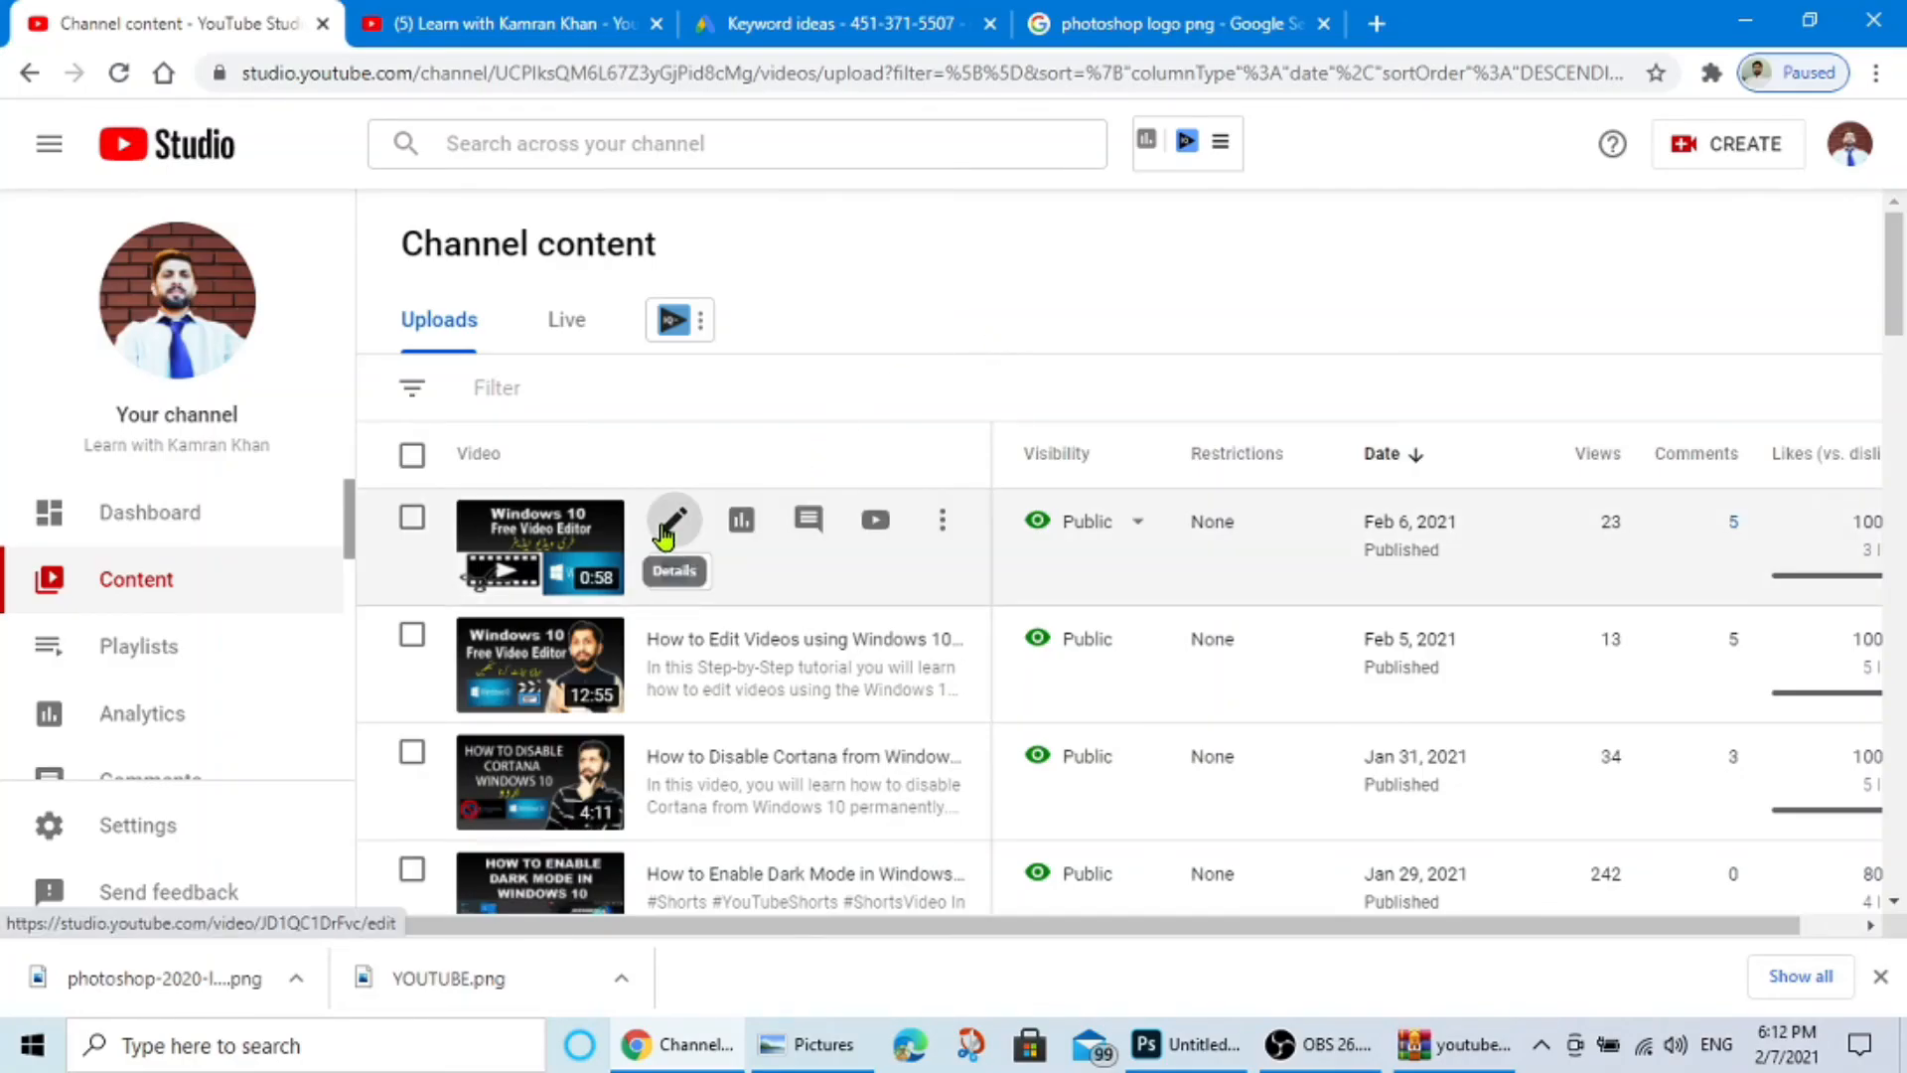
click(665, 536)
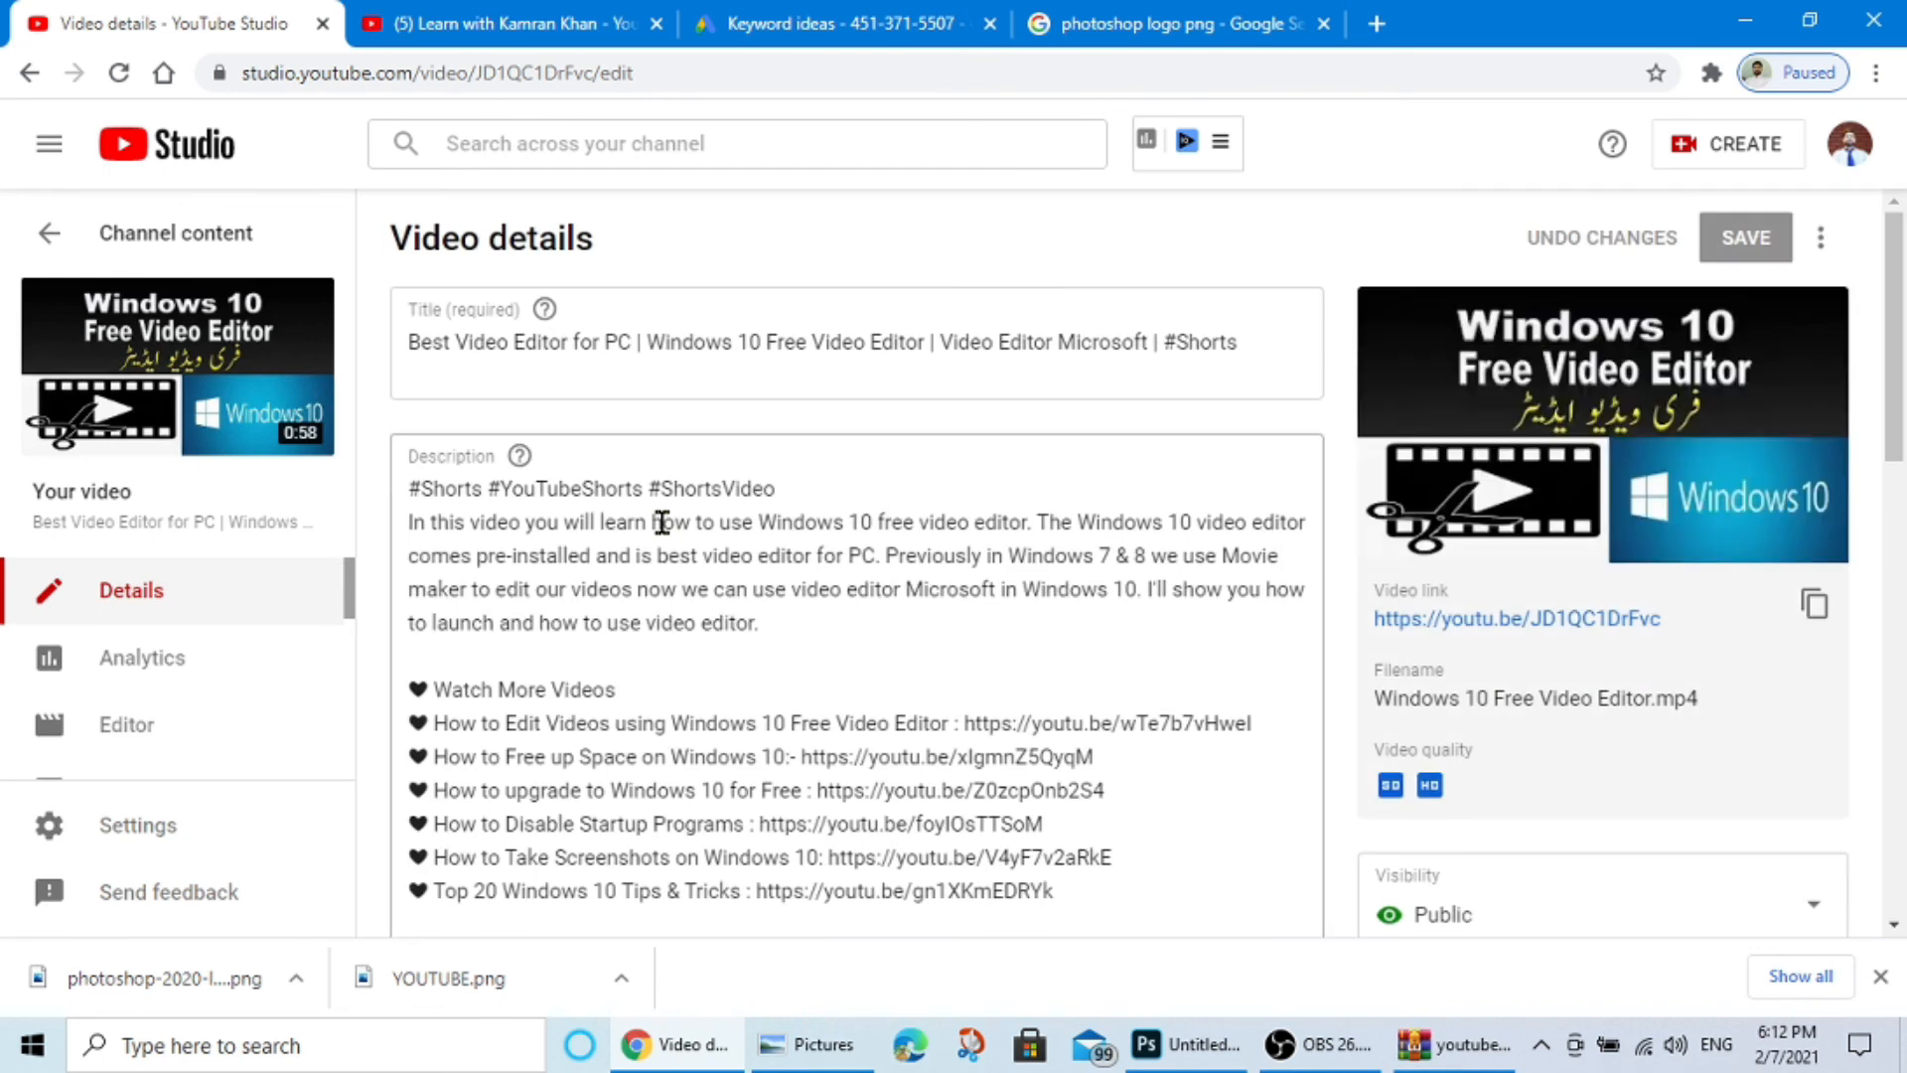
scroll(662, 521, down, 10)
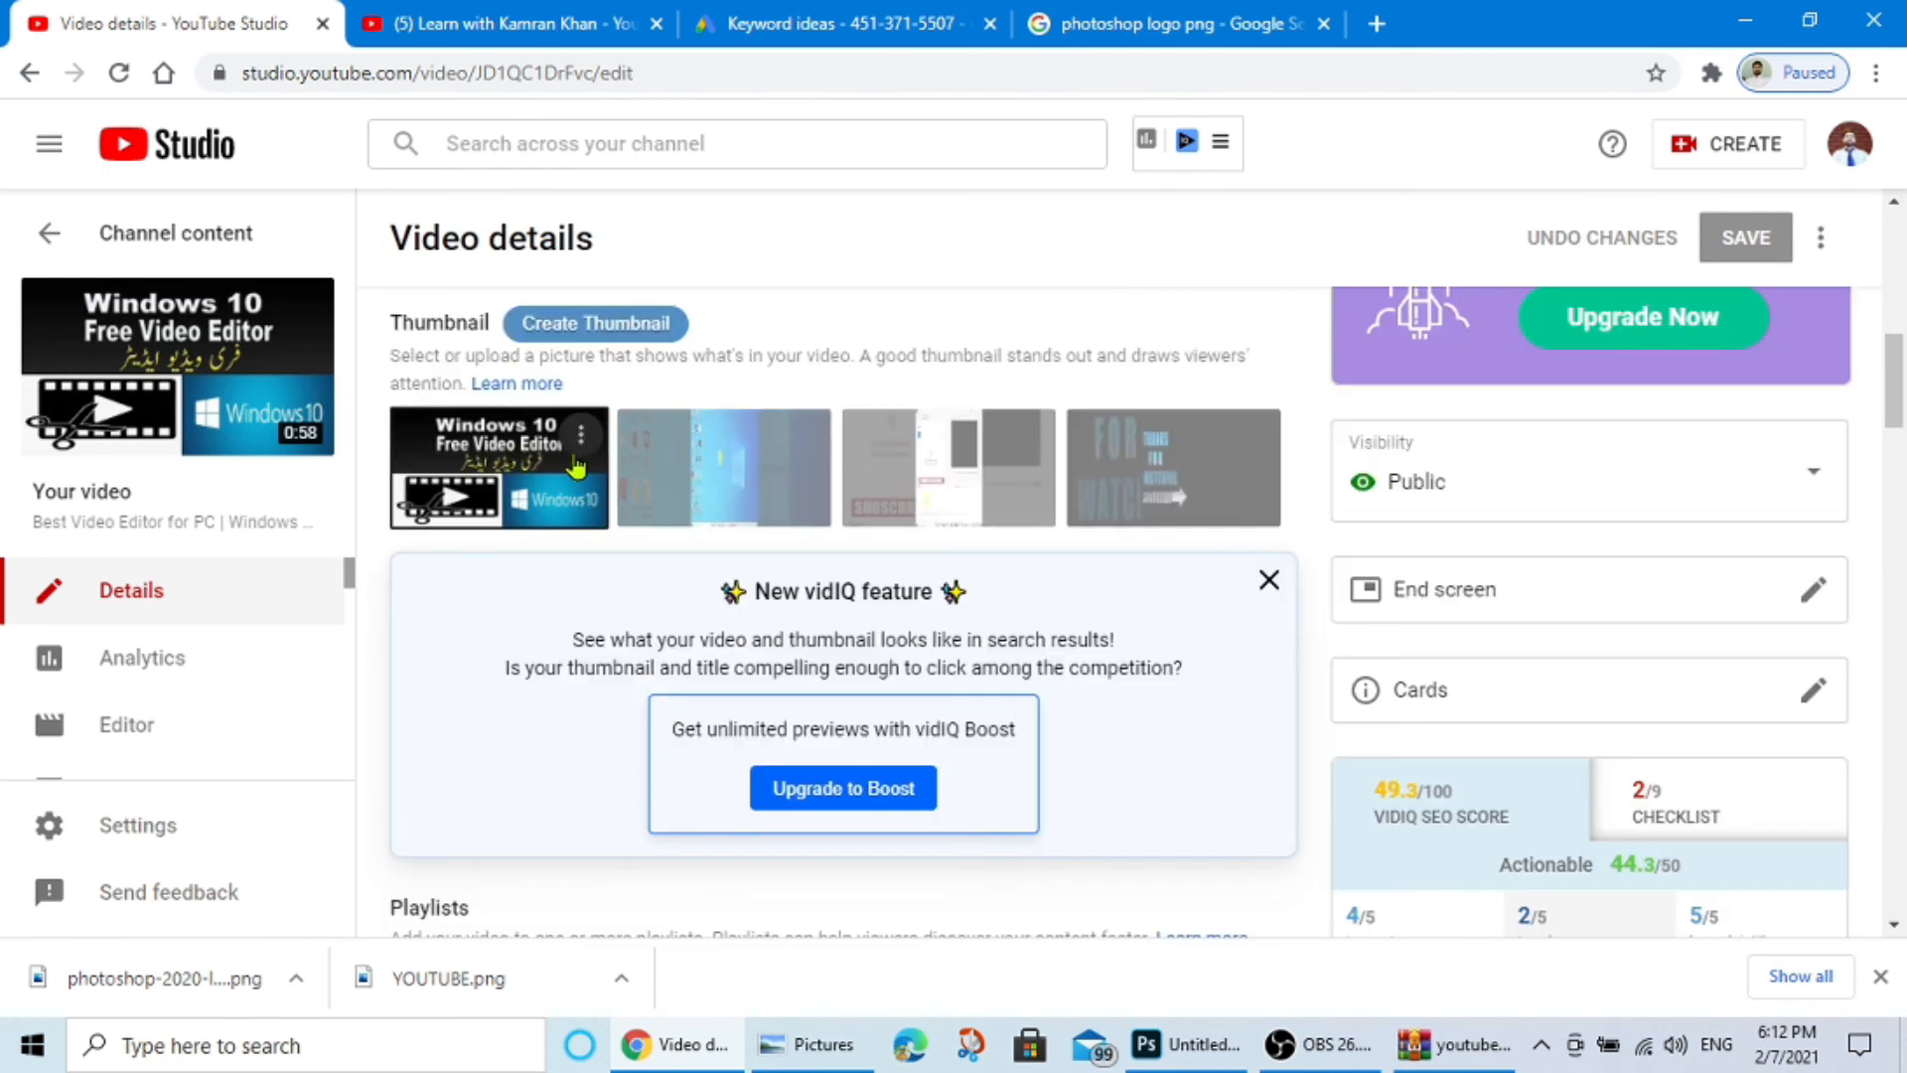
click(581, 442)
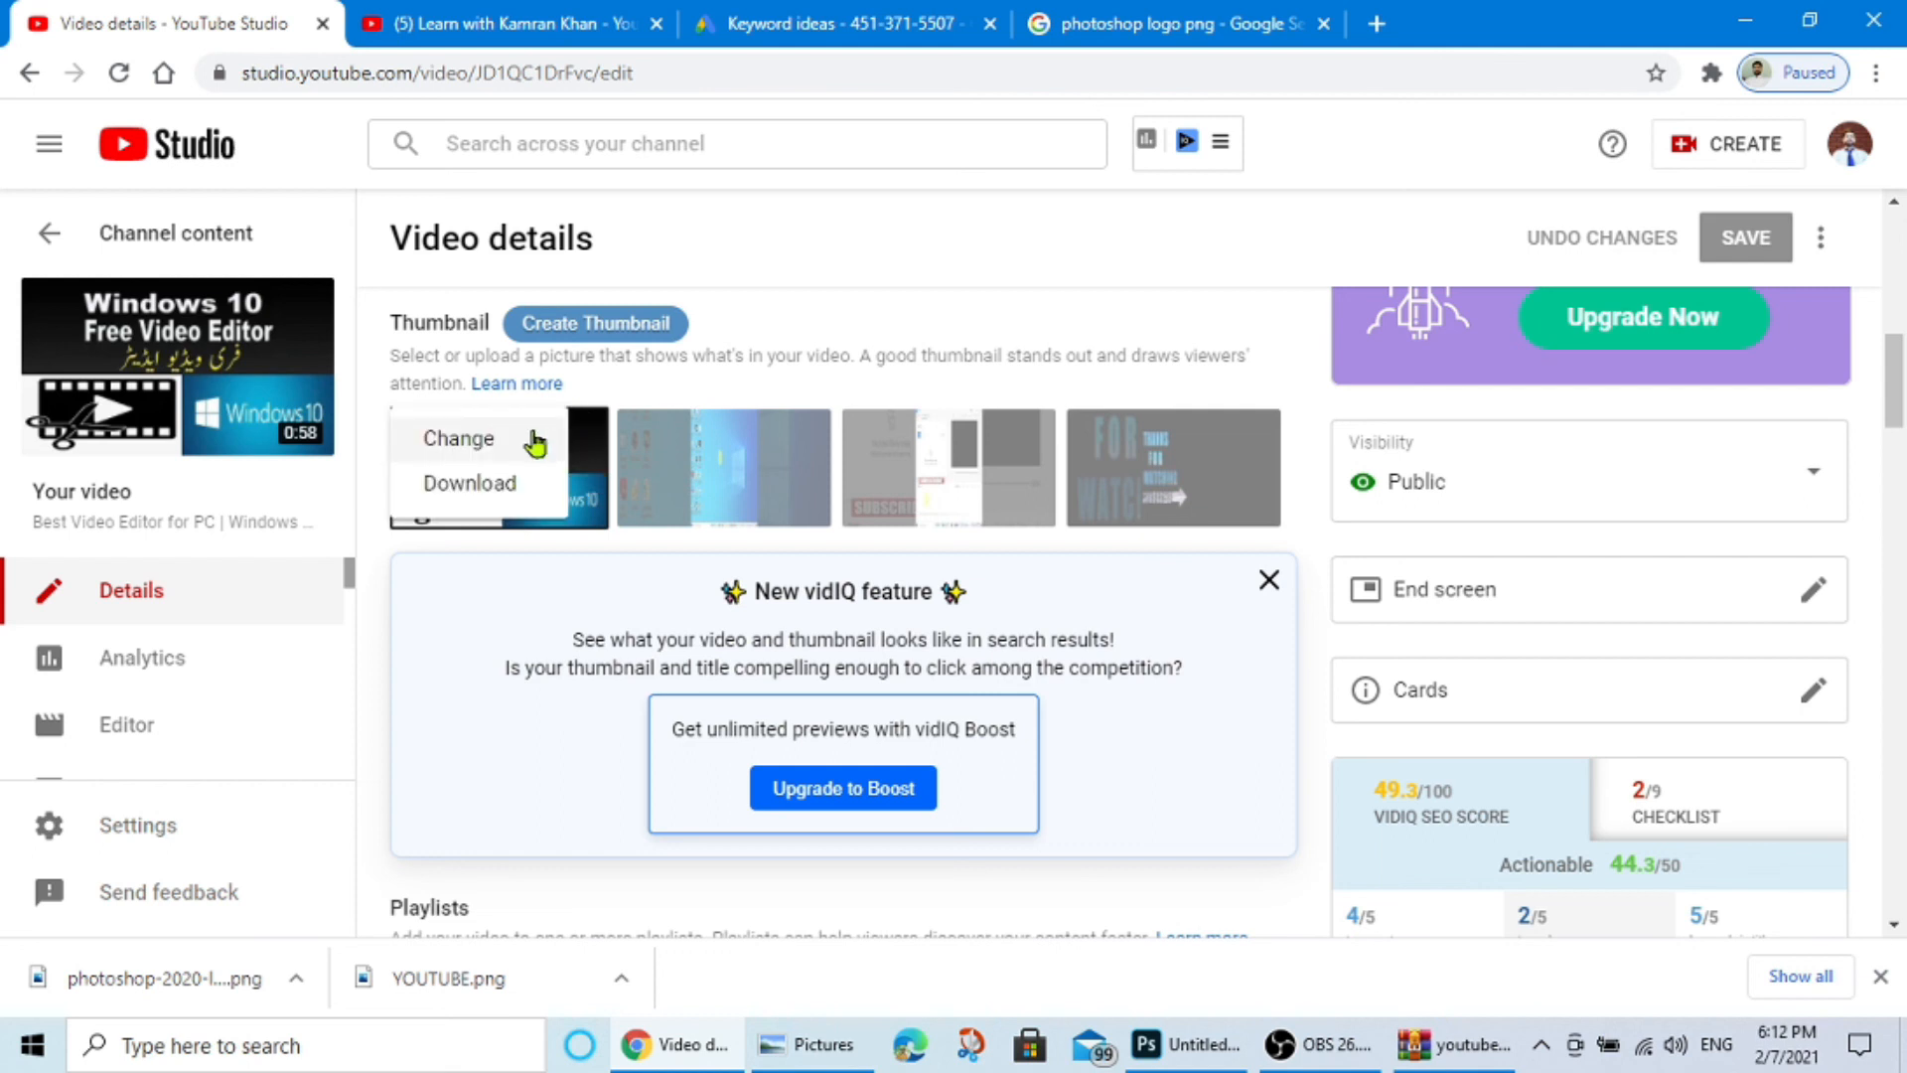
click(480, 442)
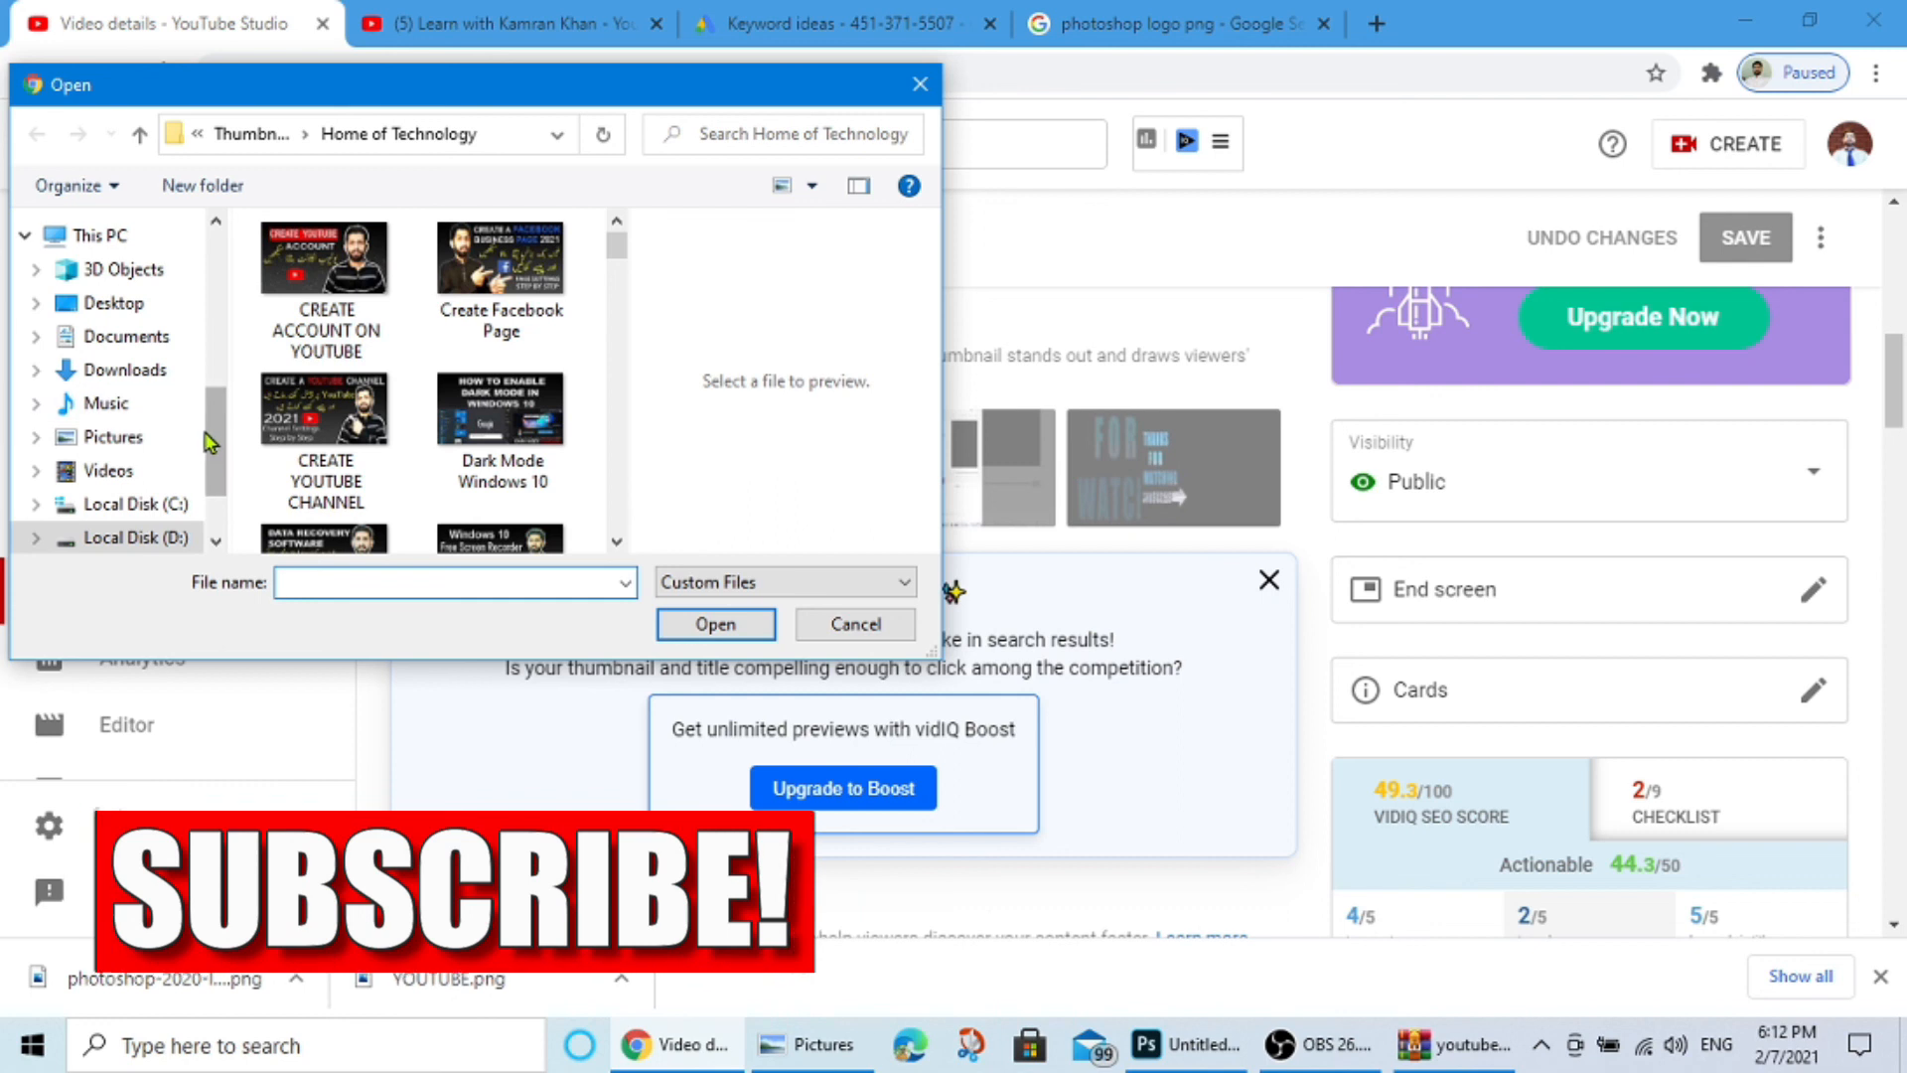
scroll(119, 279, up, 5)
click(114, 281)
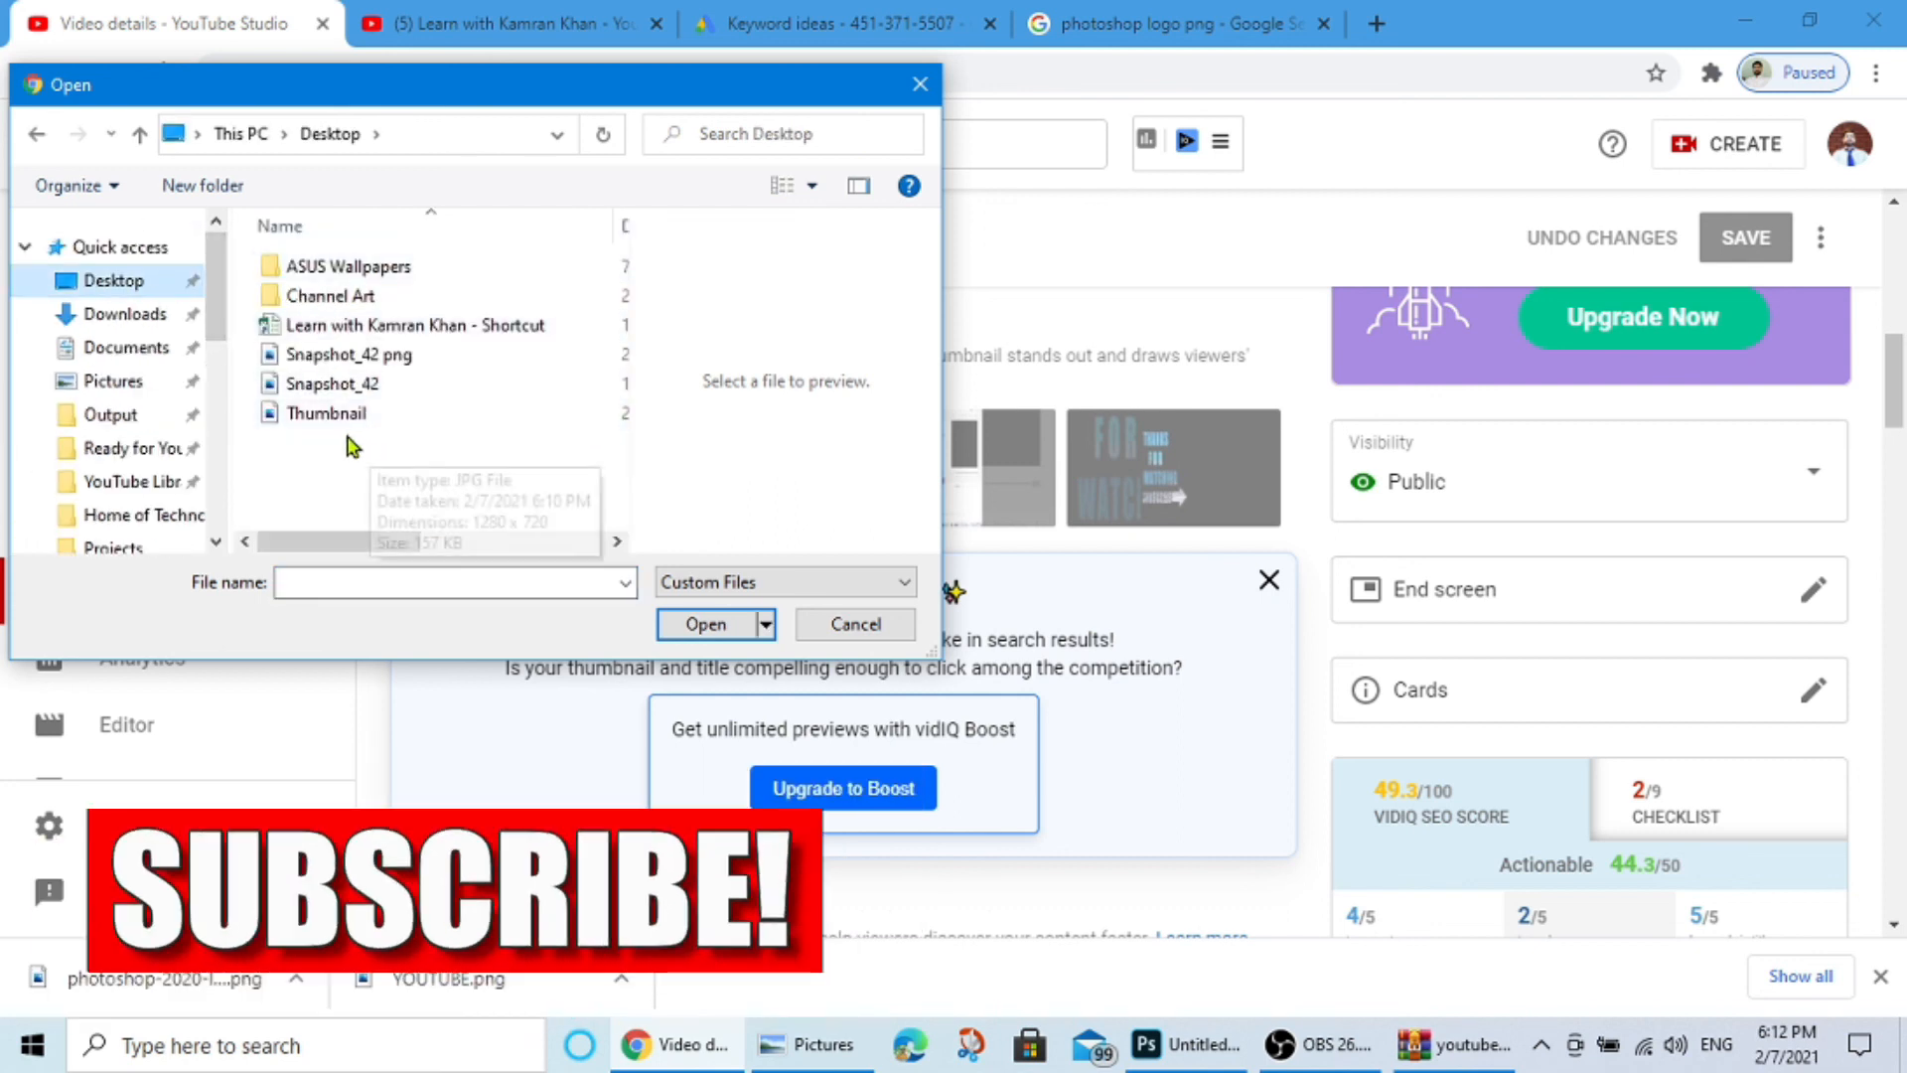
double_click(324, 414)
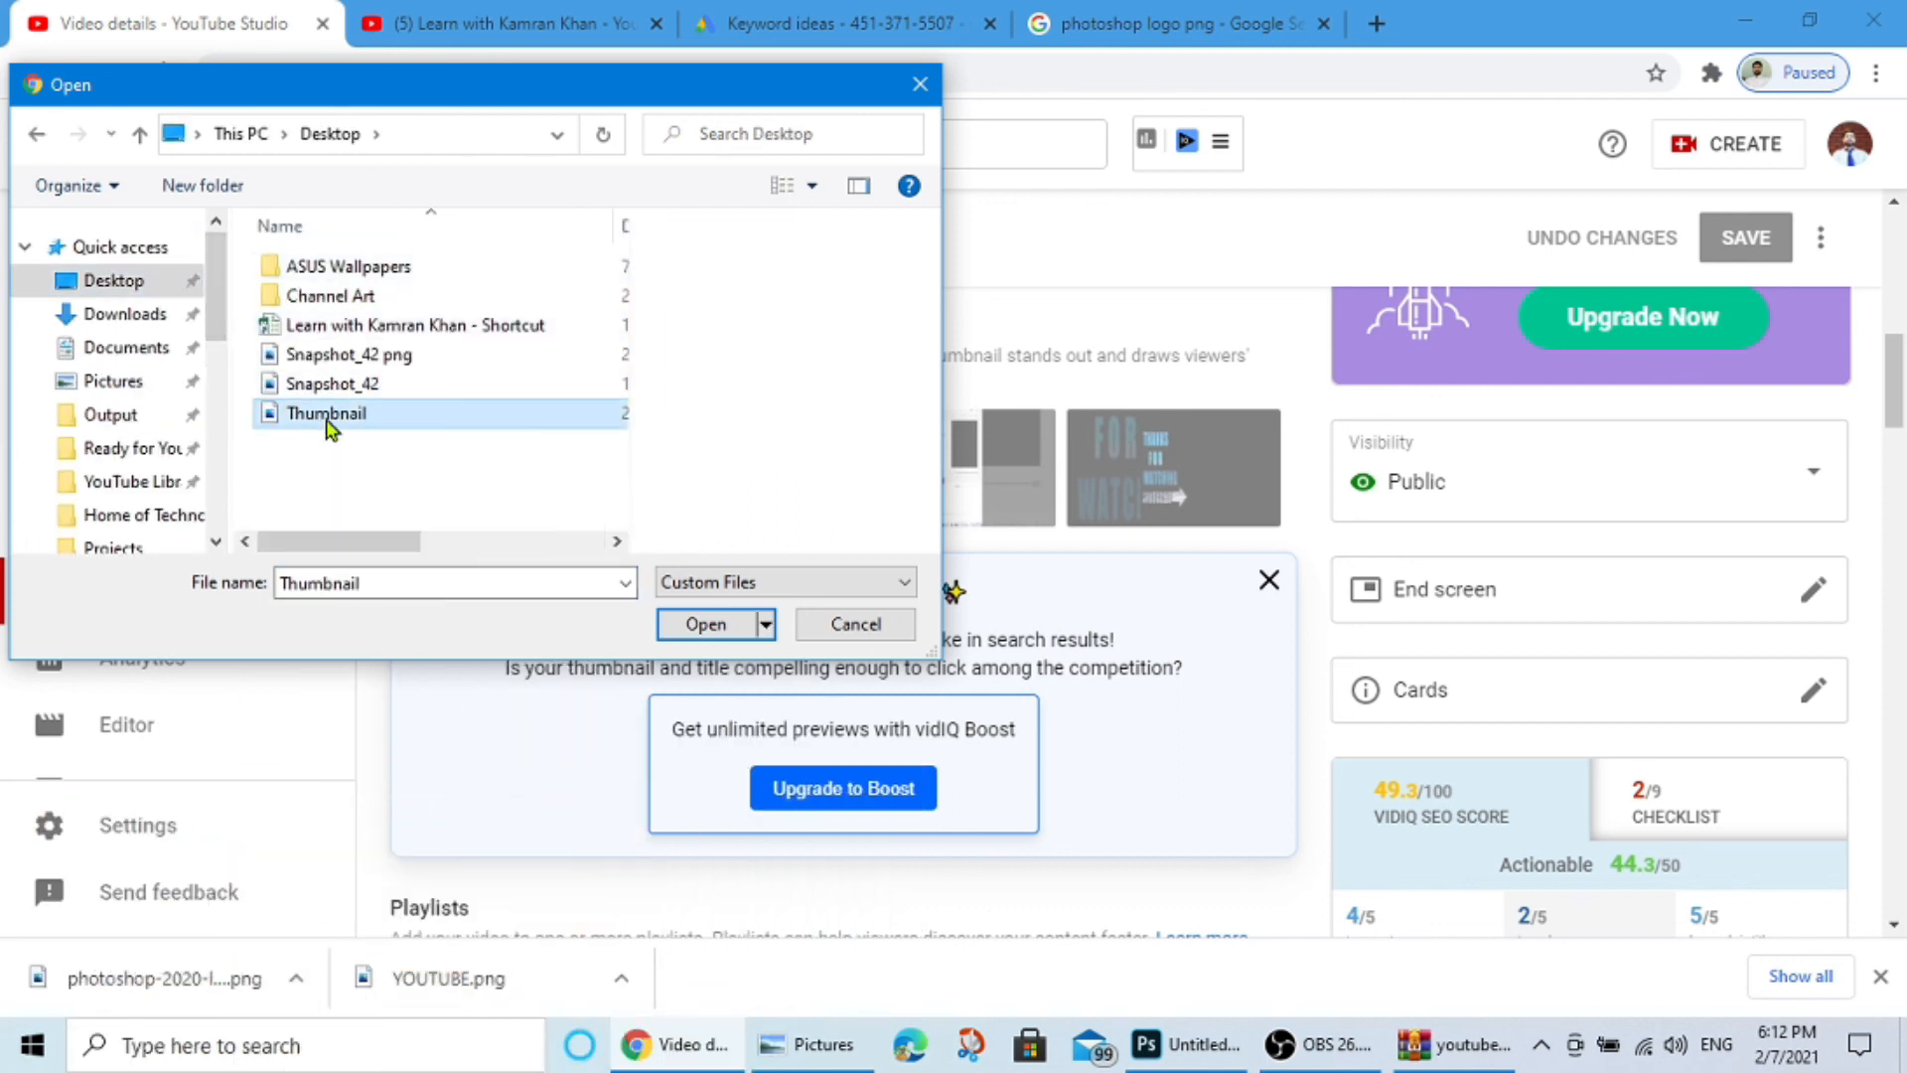